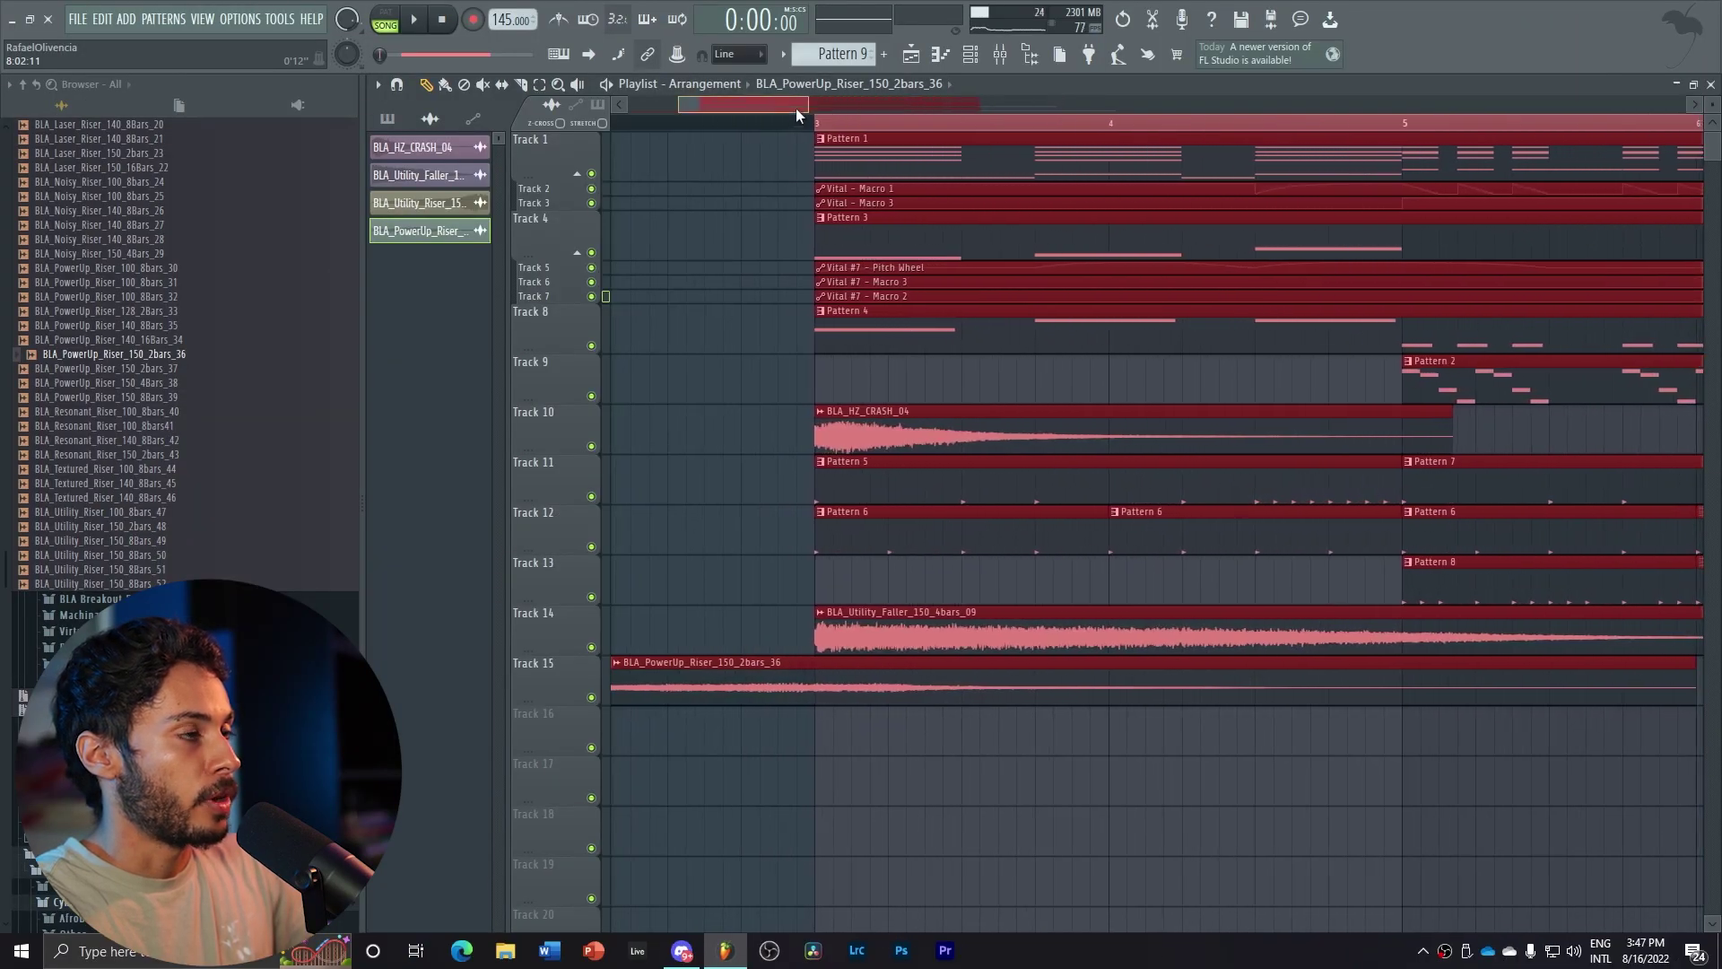
Open Pattern 1's chord notes and its Vital synth, browsing the BLA - Odyssey - Melodic Dubstep presets
double_click(744, 148)
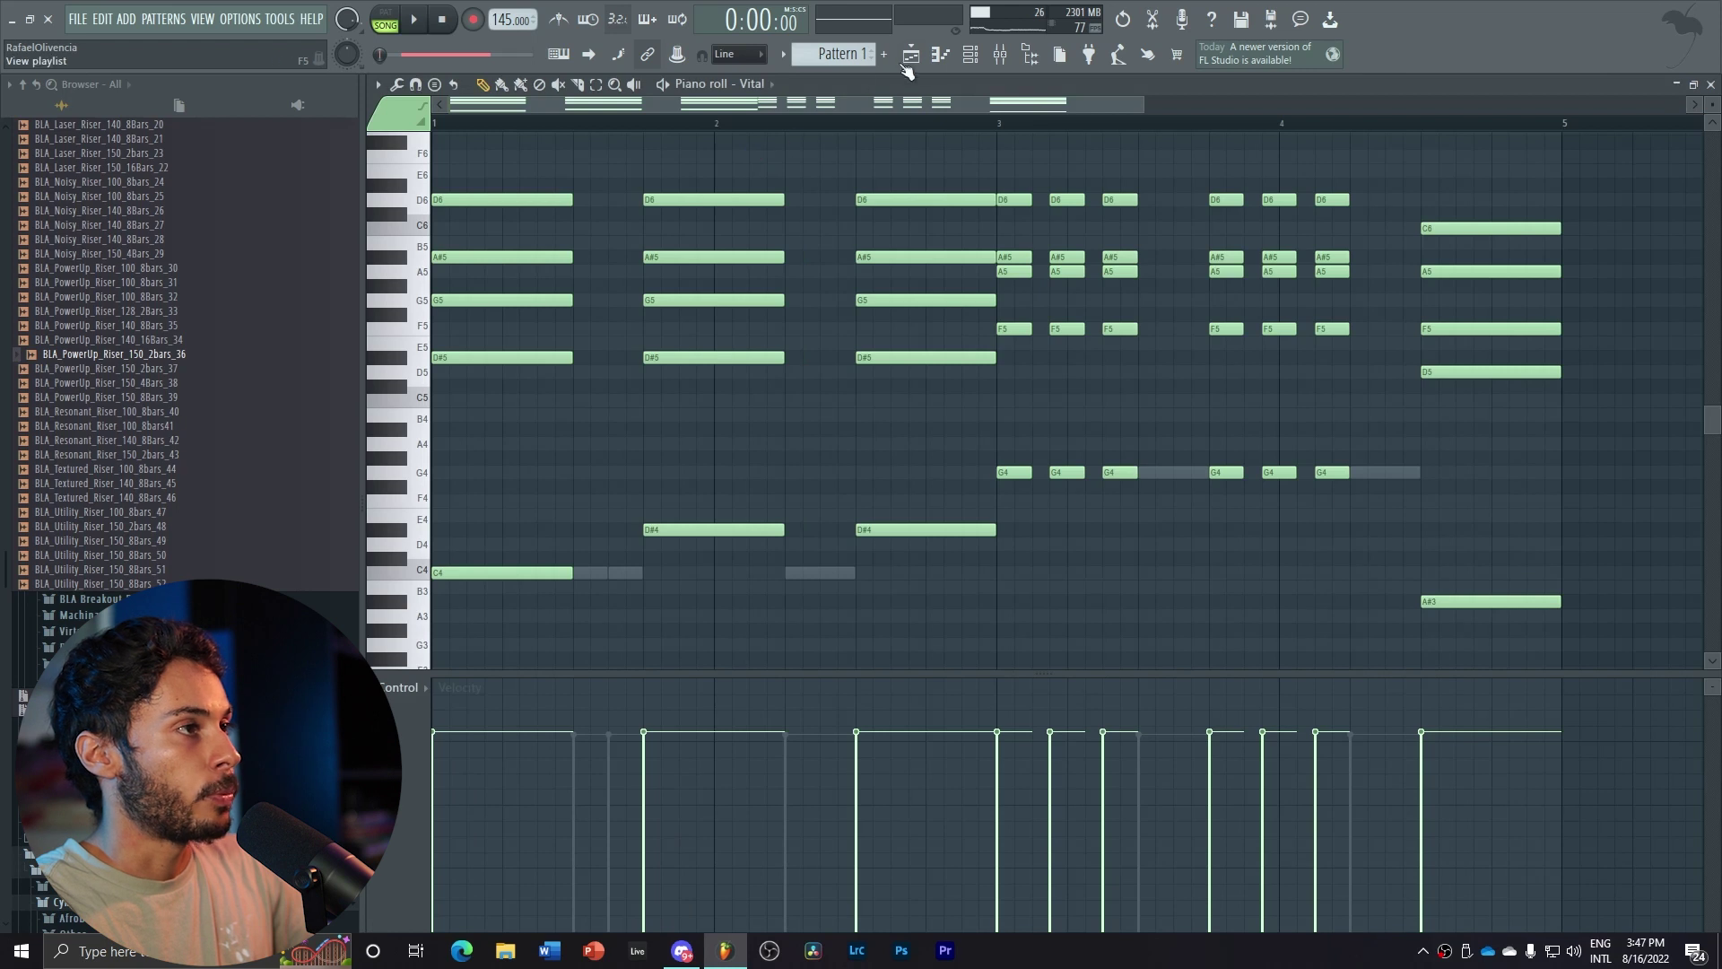
left_click(970, 56)
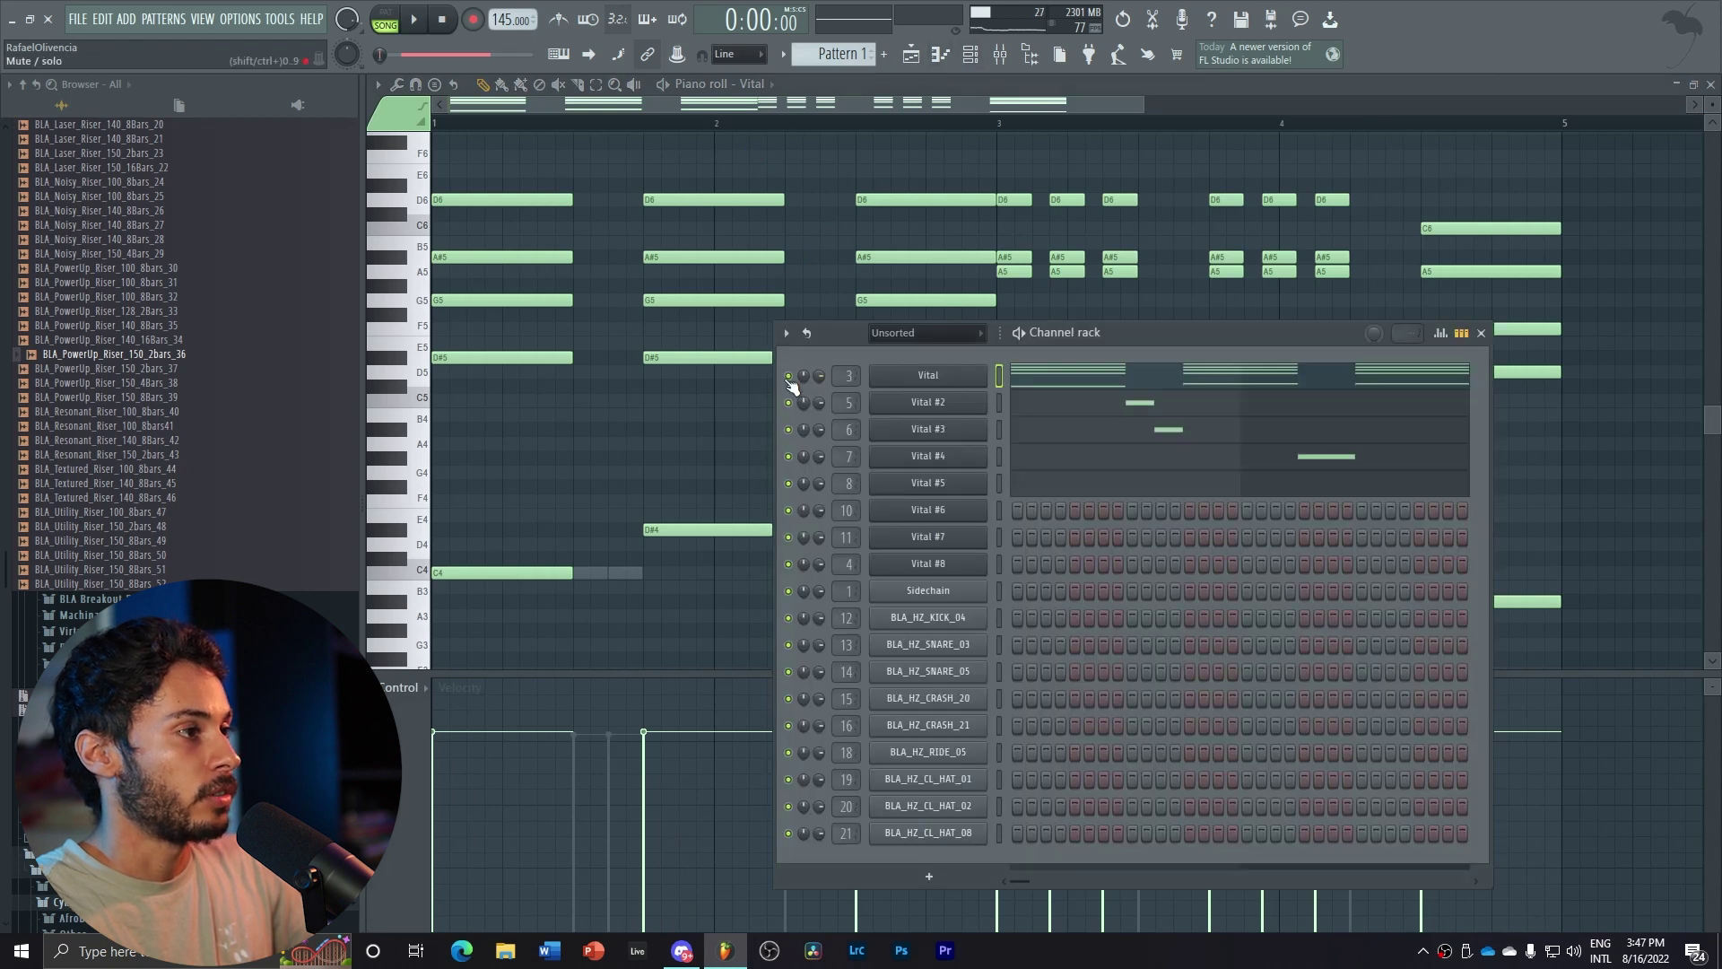
right_click(793, 385)
left_click(1032, 384)
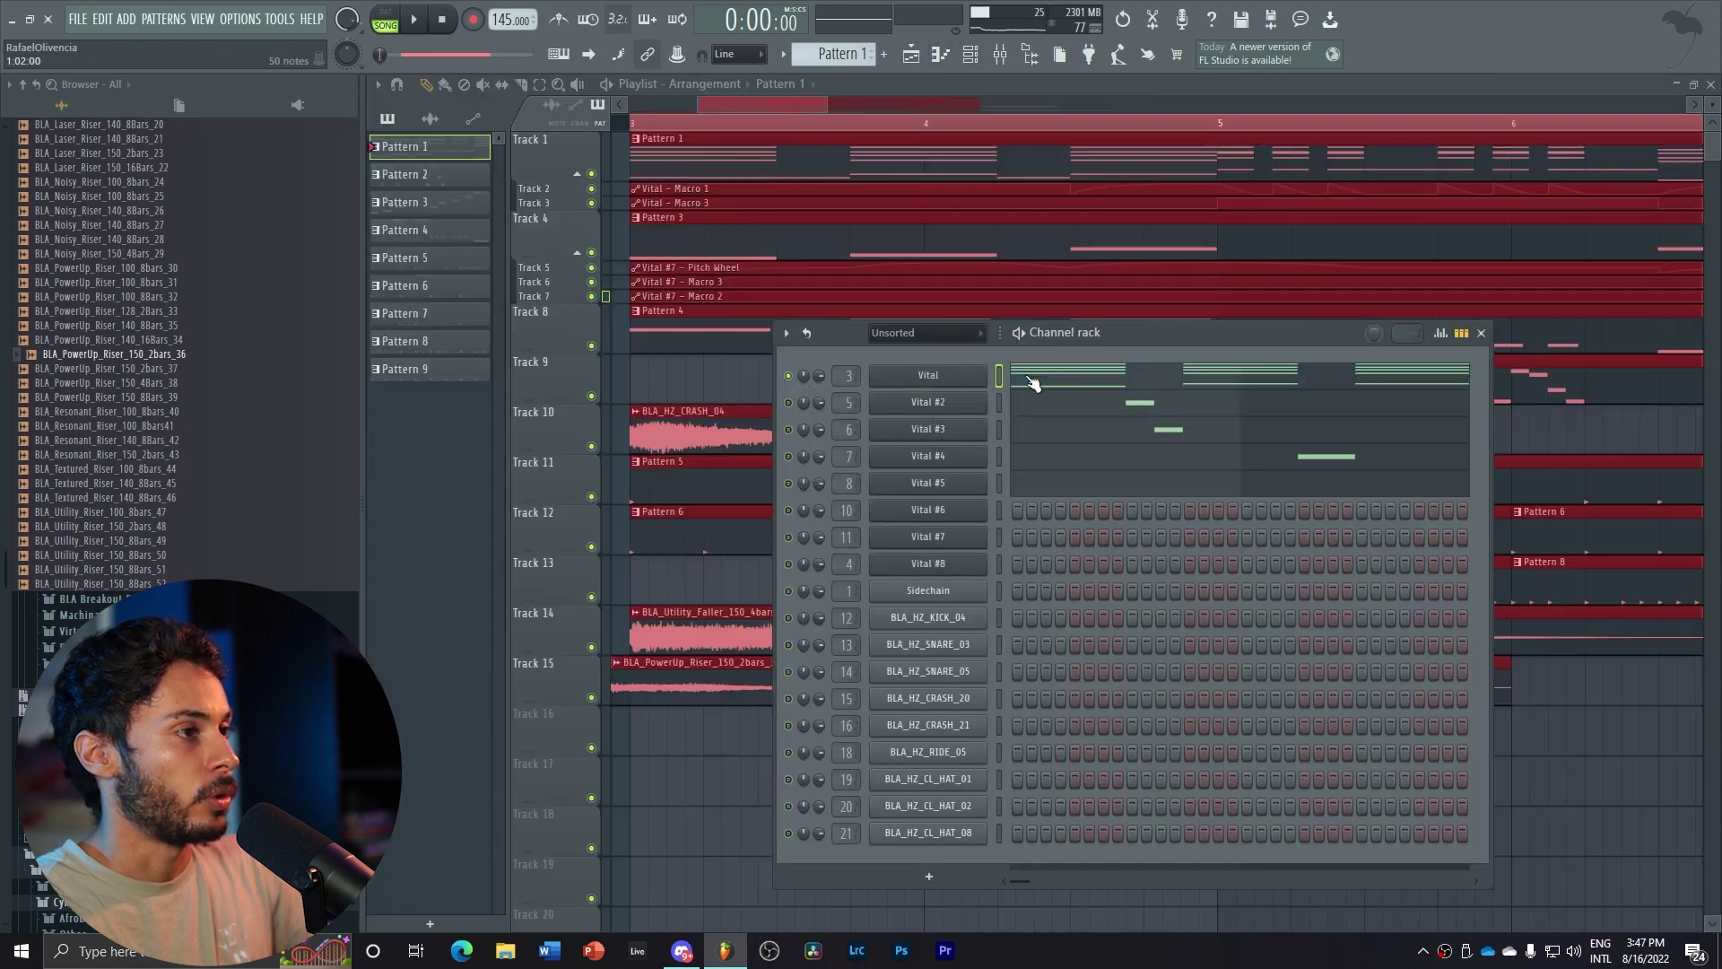
left_click(946, 382)
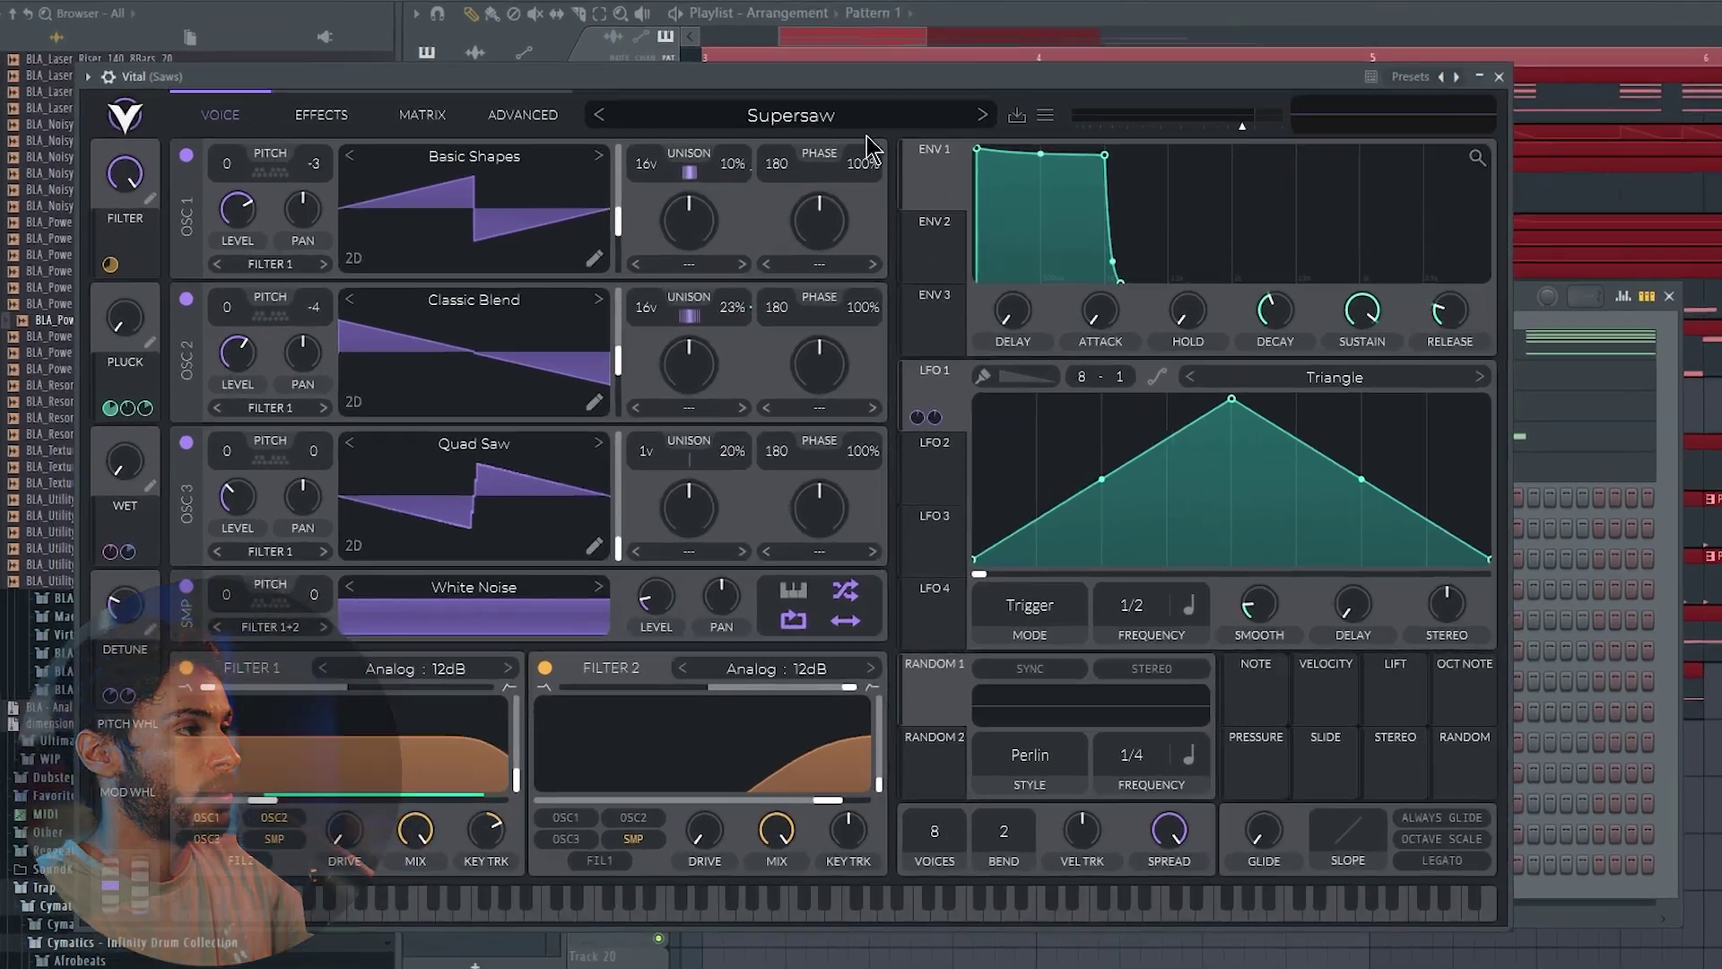
left_click(753, 176)
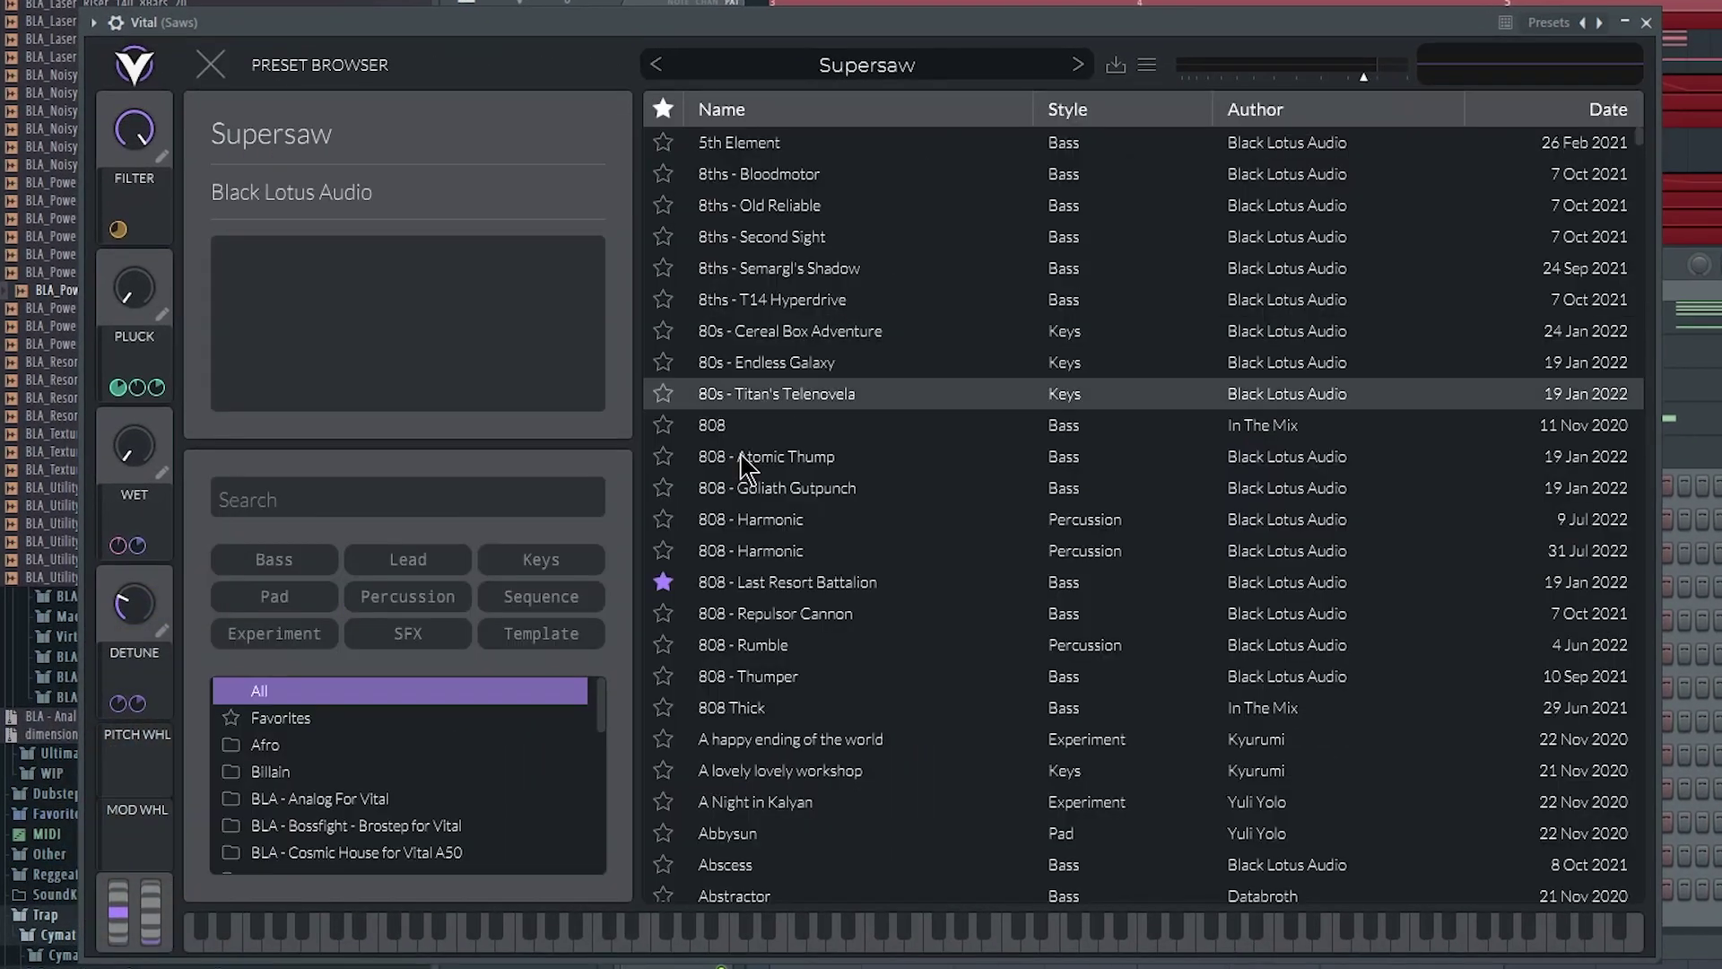
scroll(462, 820, "down", 2)
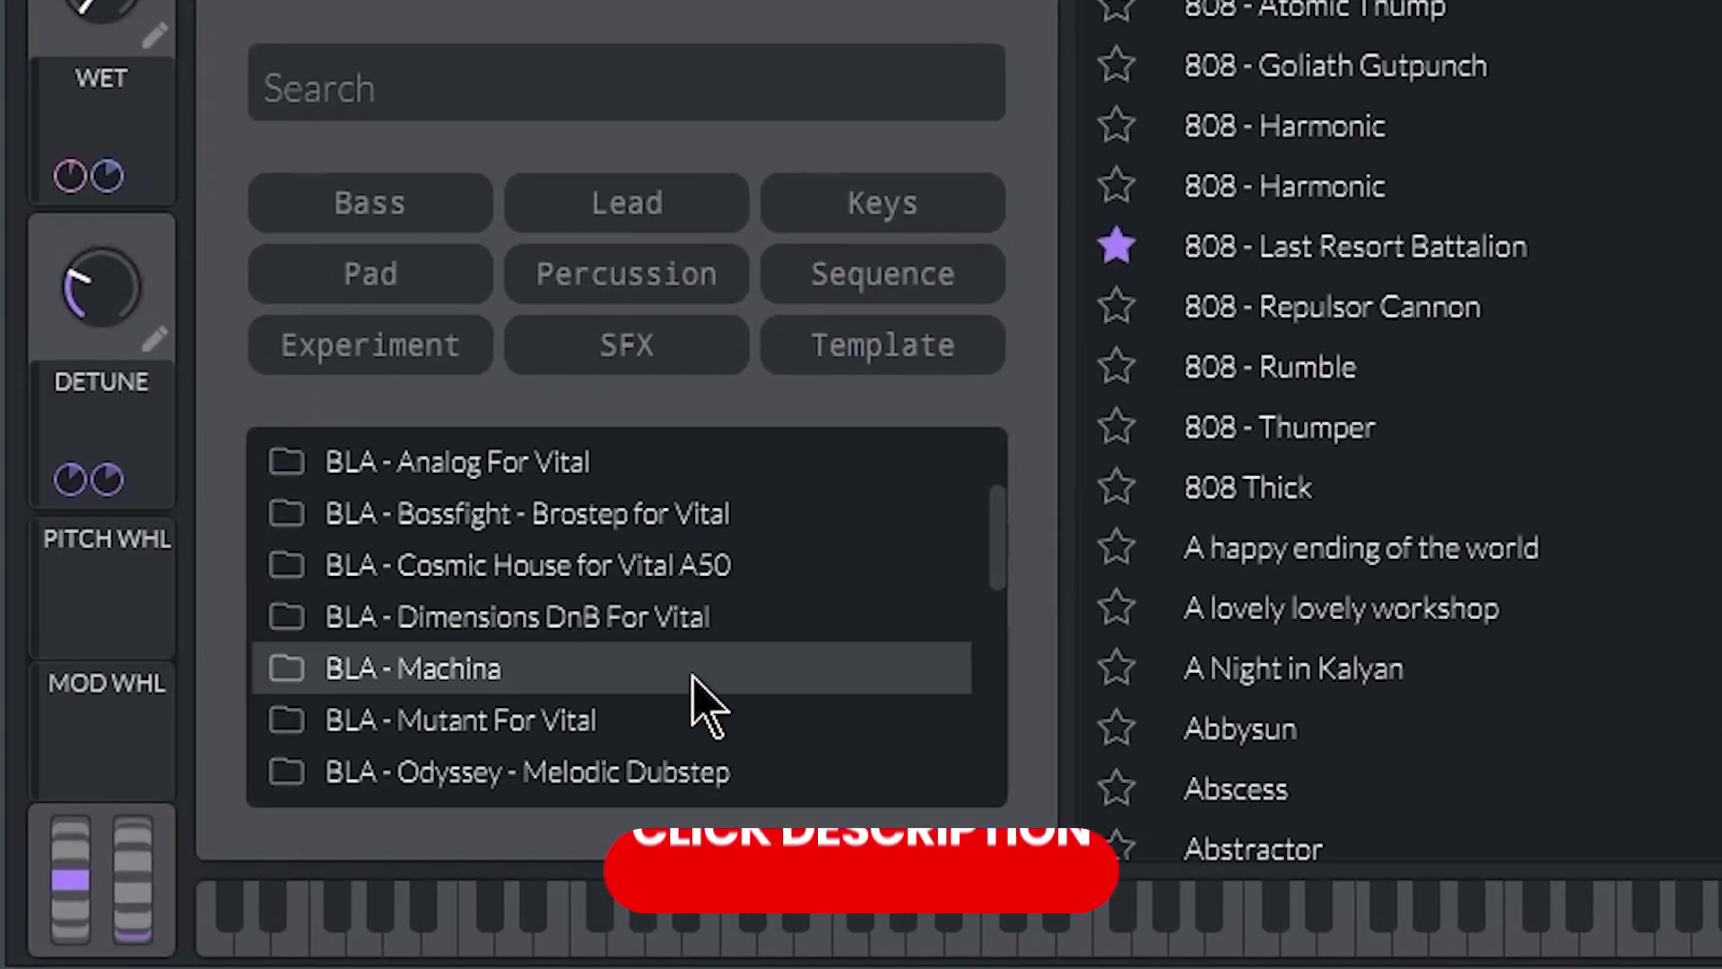
left_click(659, 772)
scroll(1427, 588, "down", 5)
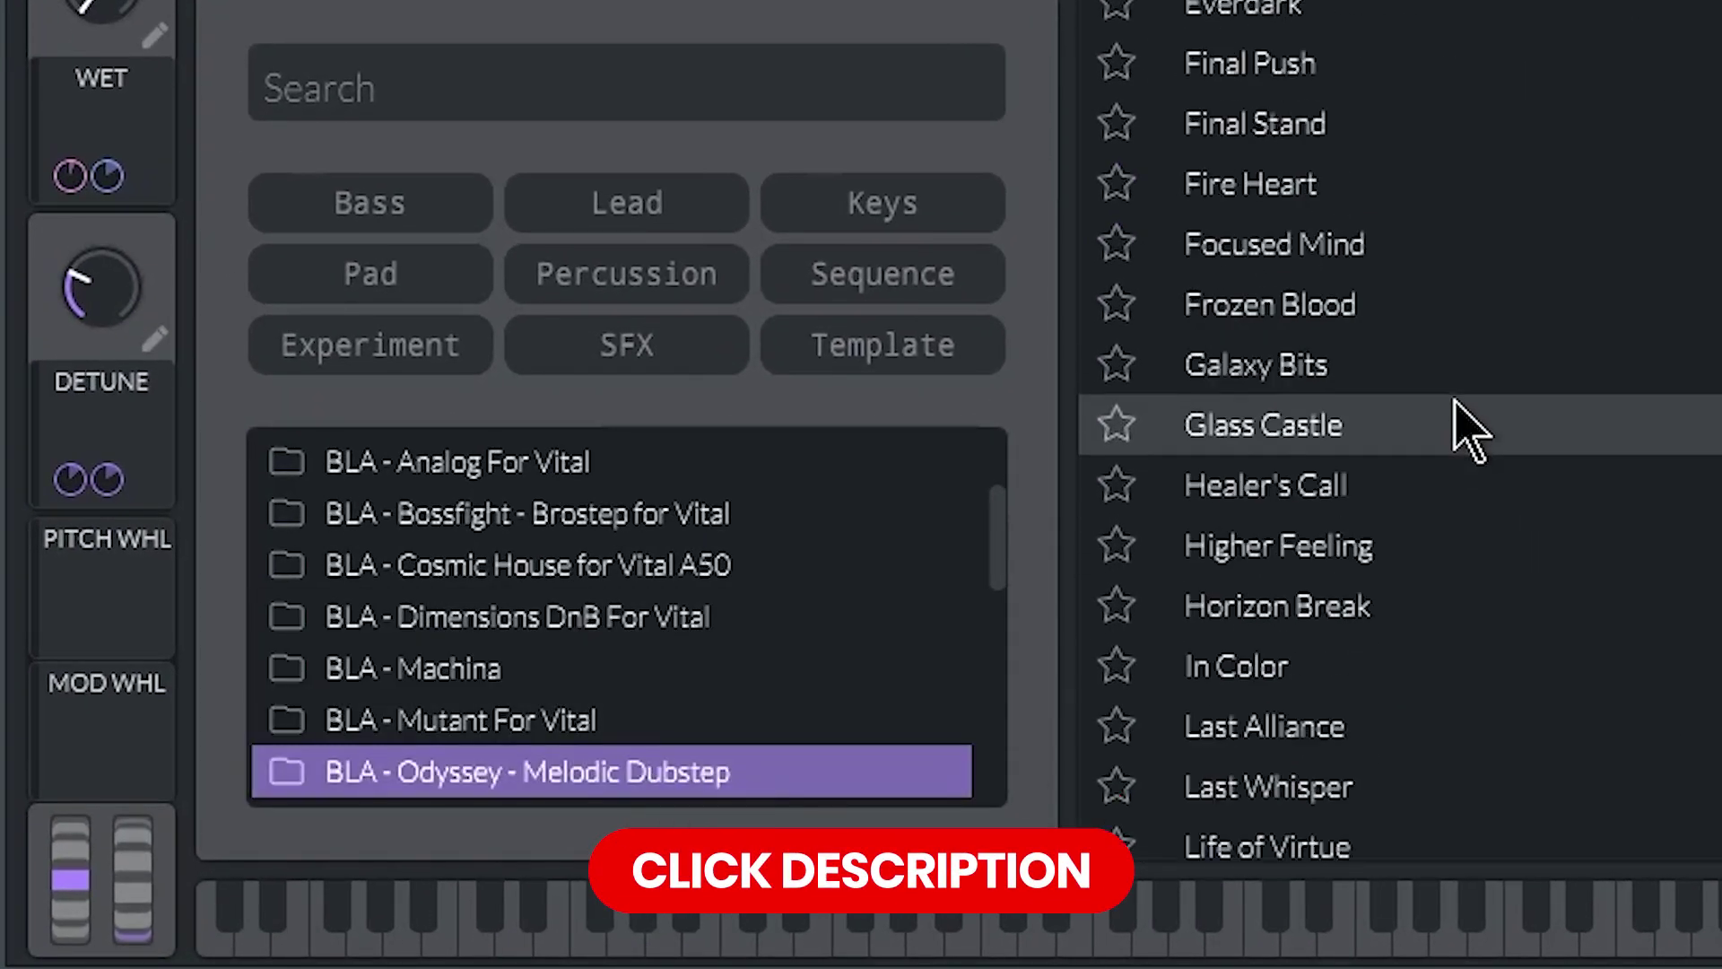
scroll(1461, 422, "down", 10)
scroll(1461, 429, "down", 10)
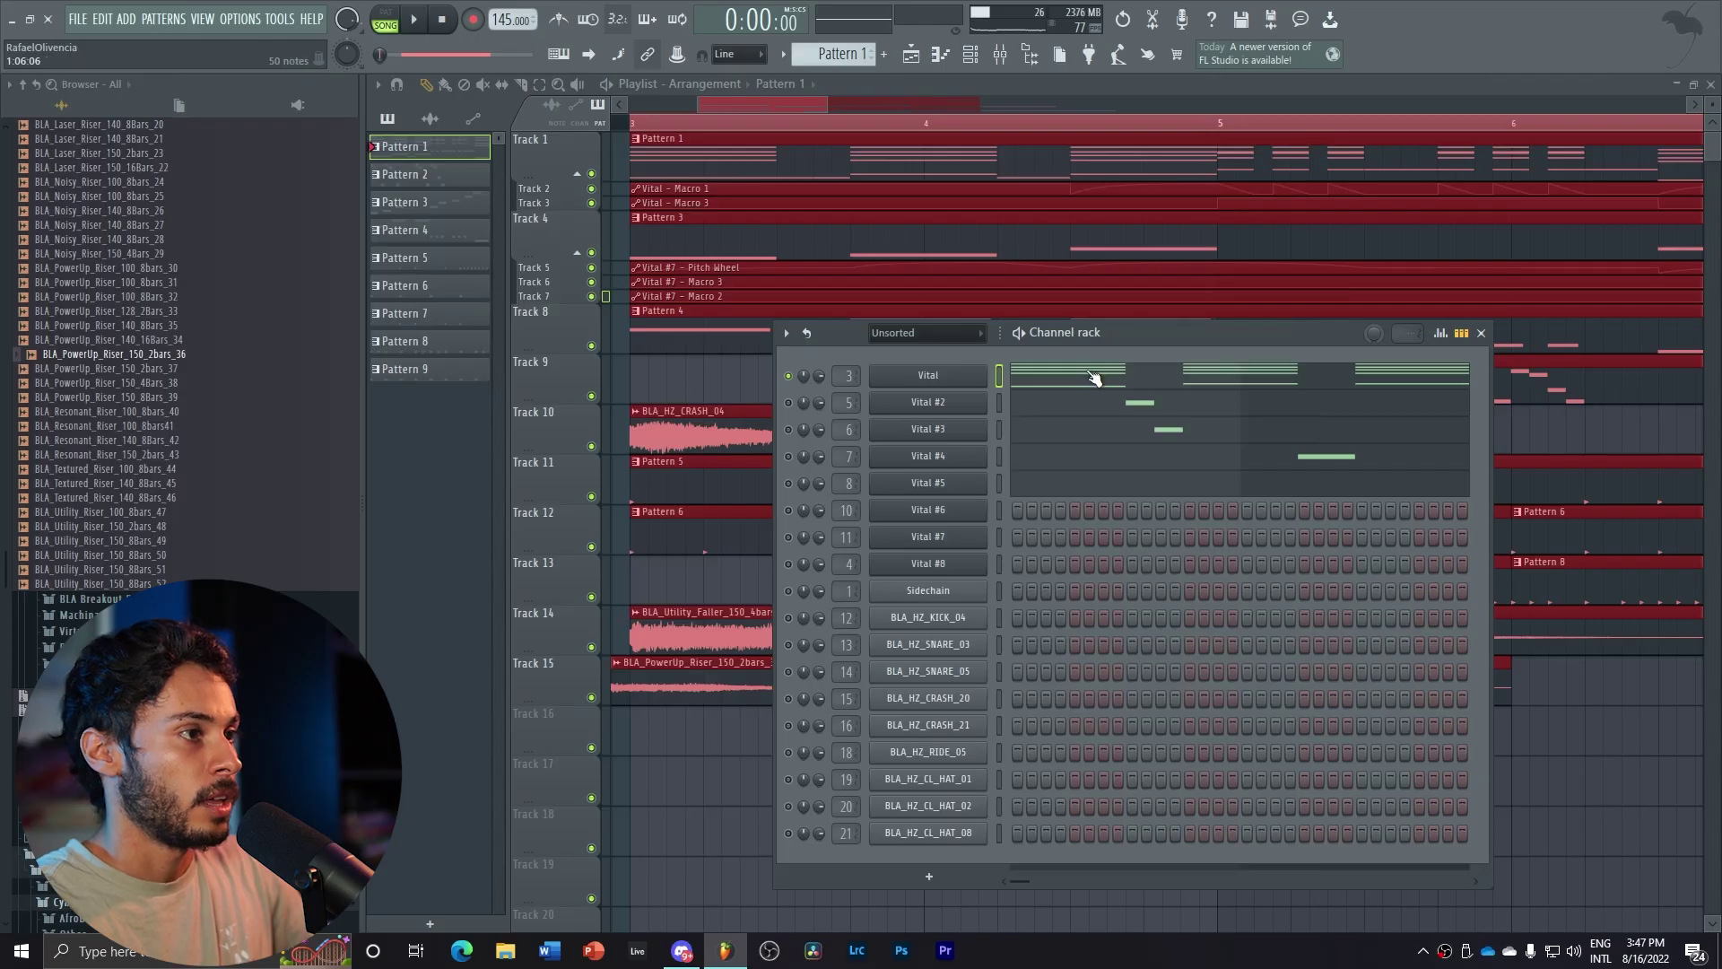
Play back Pattern 1's Vital chord notes in the piano roll, then stop
left_click(1094, 377)
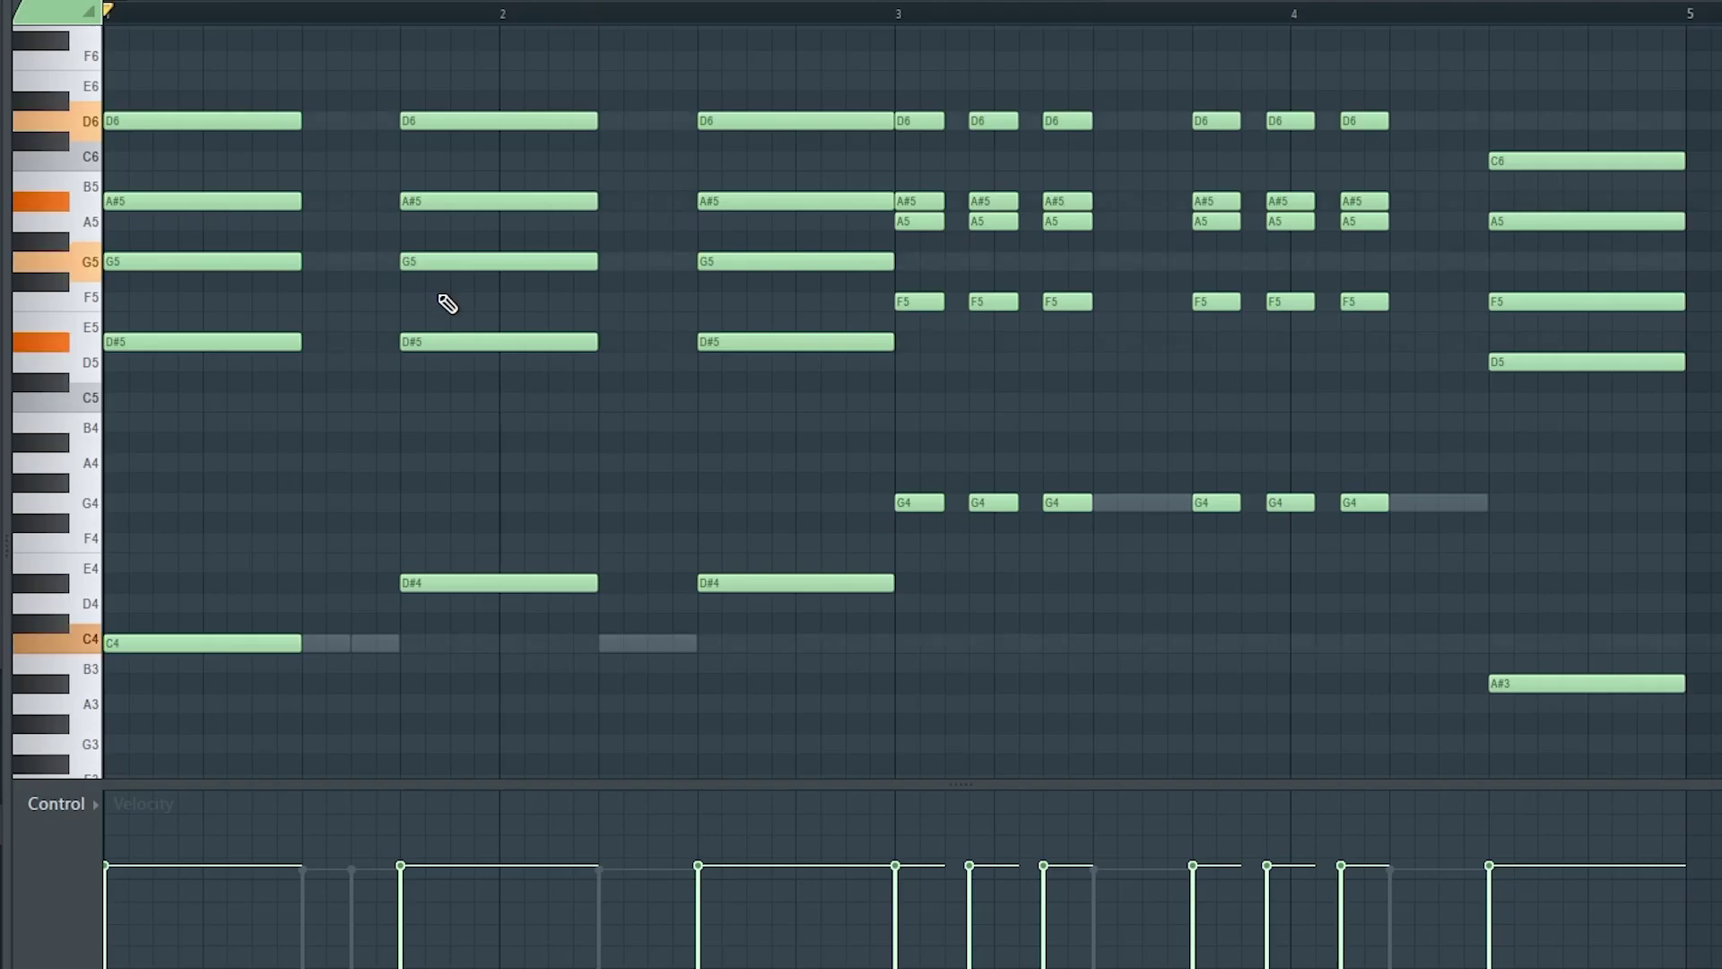
key("space")
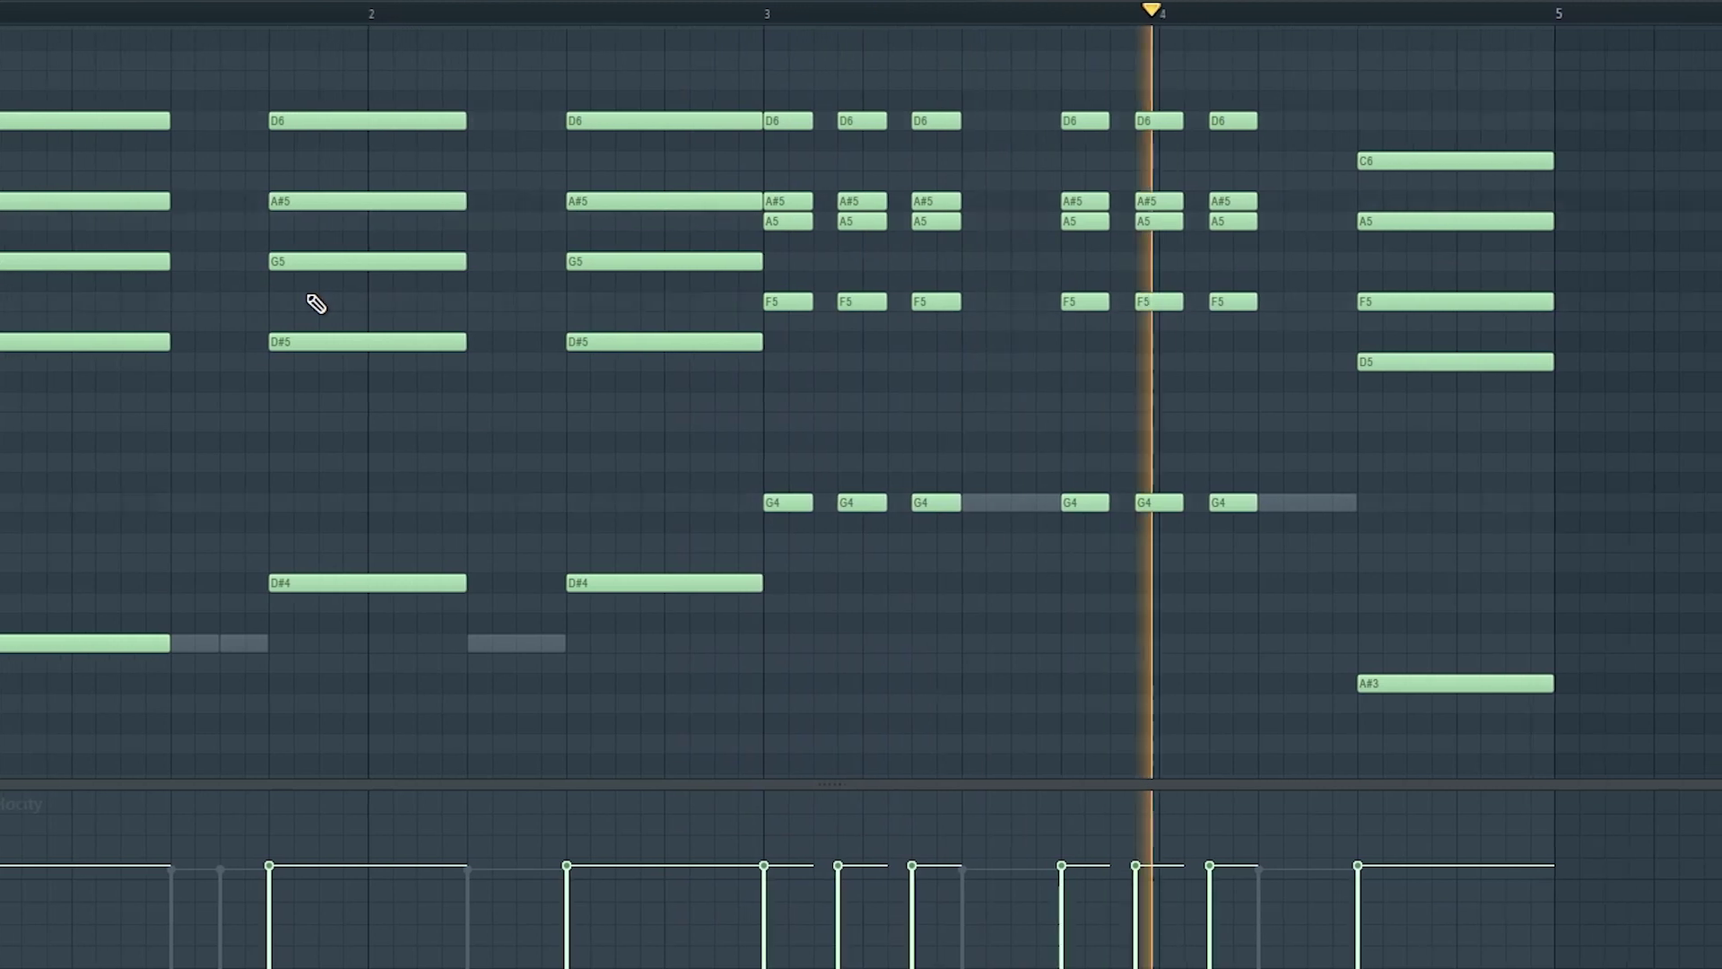
key("space")
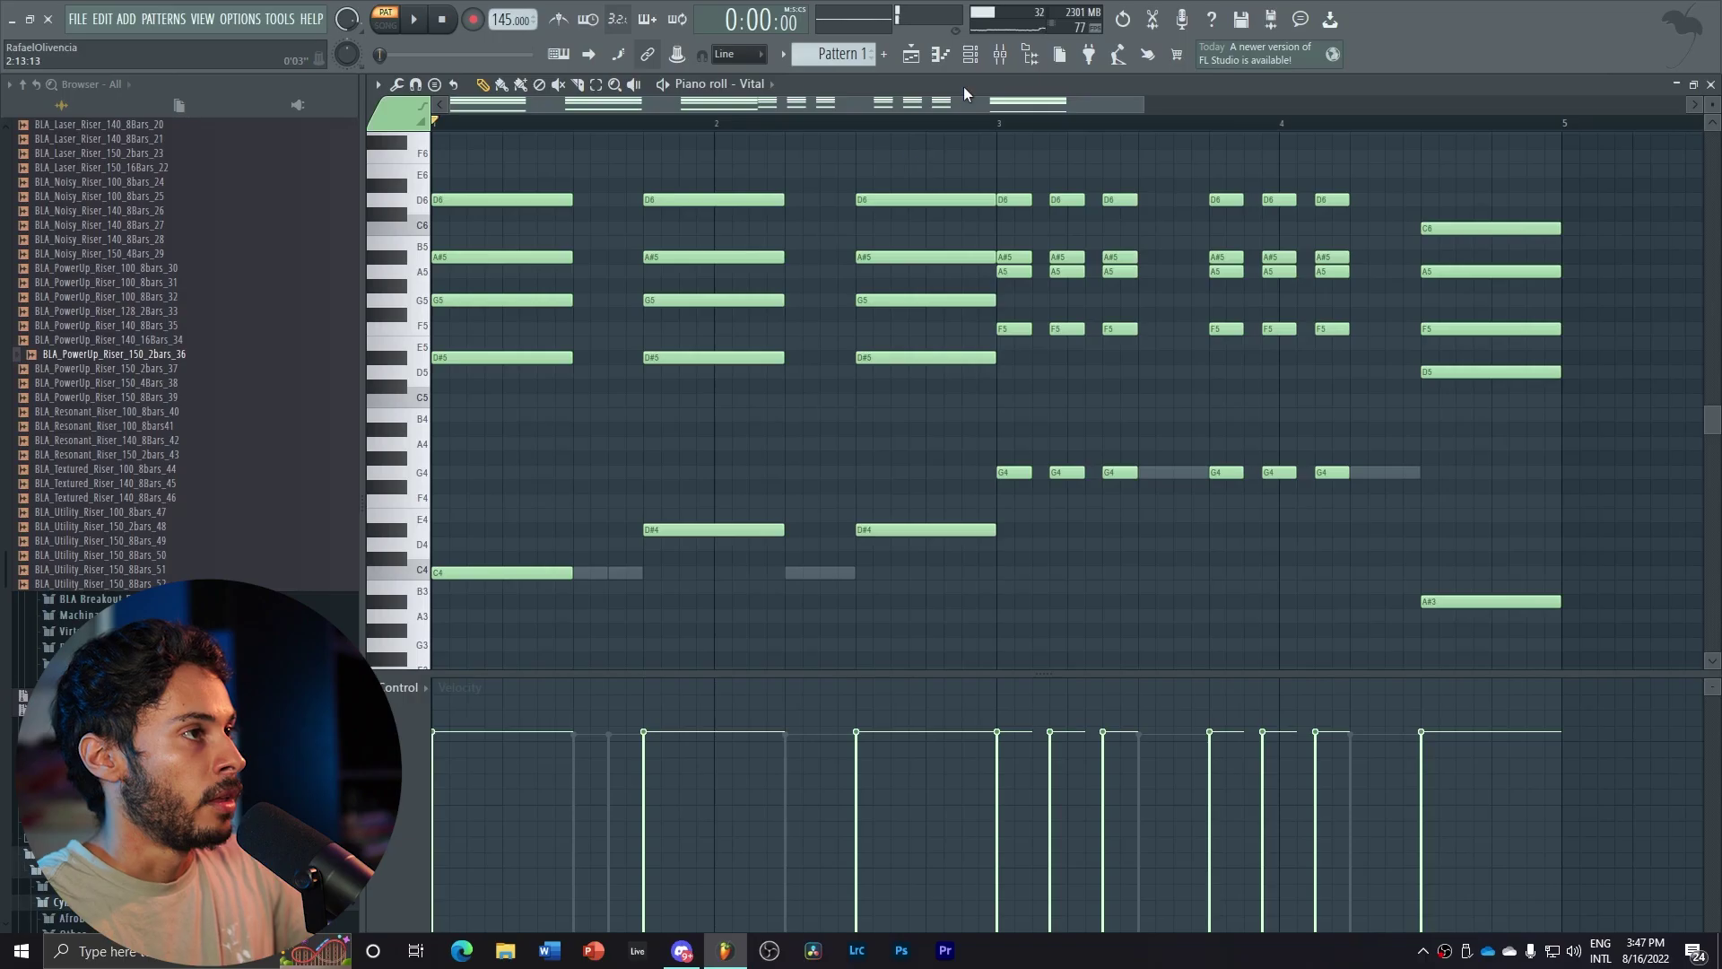
Inspect the Saws mixer insert's EQ, OTT, second EQ and Maximus plugins
left_click(1000, 57)
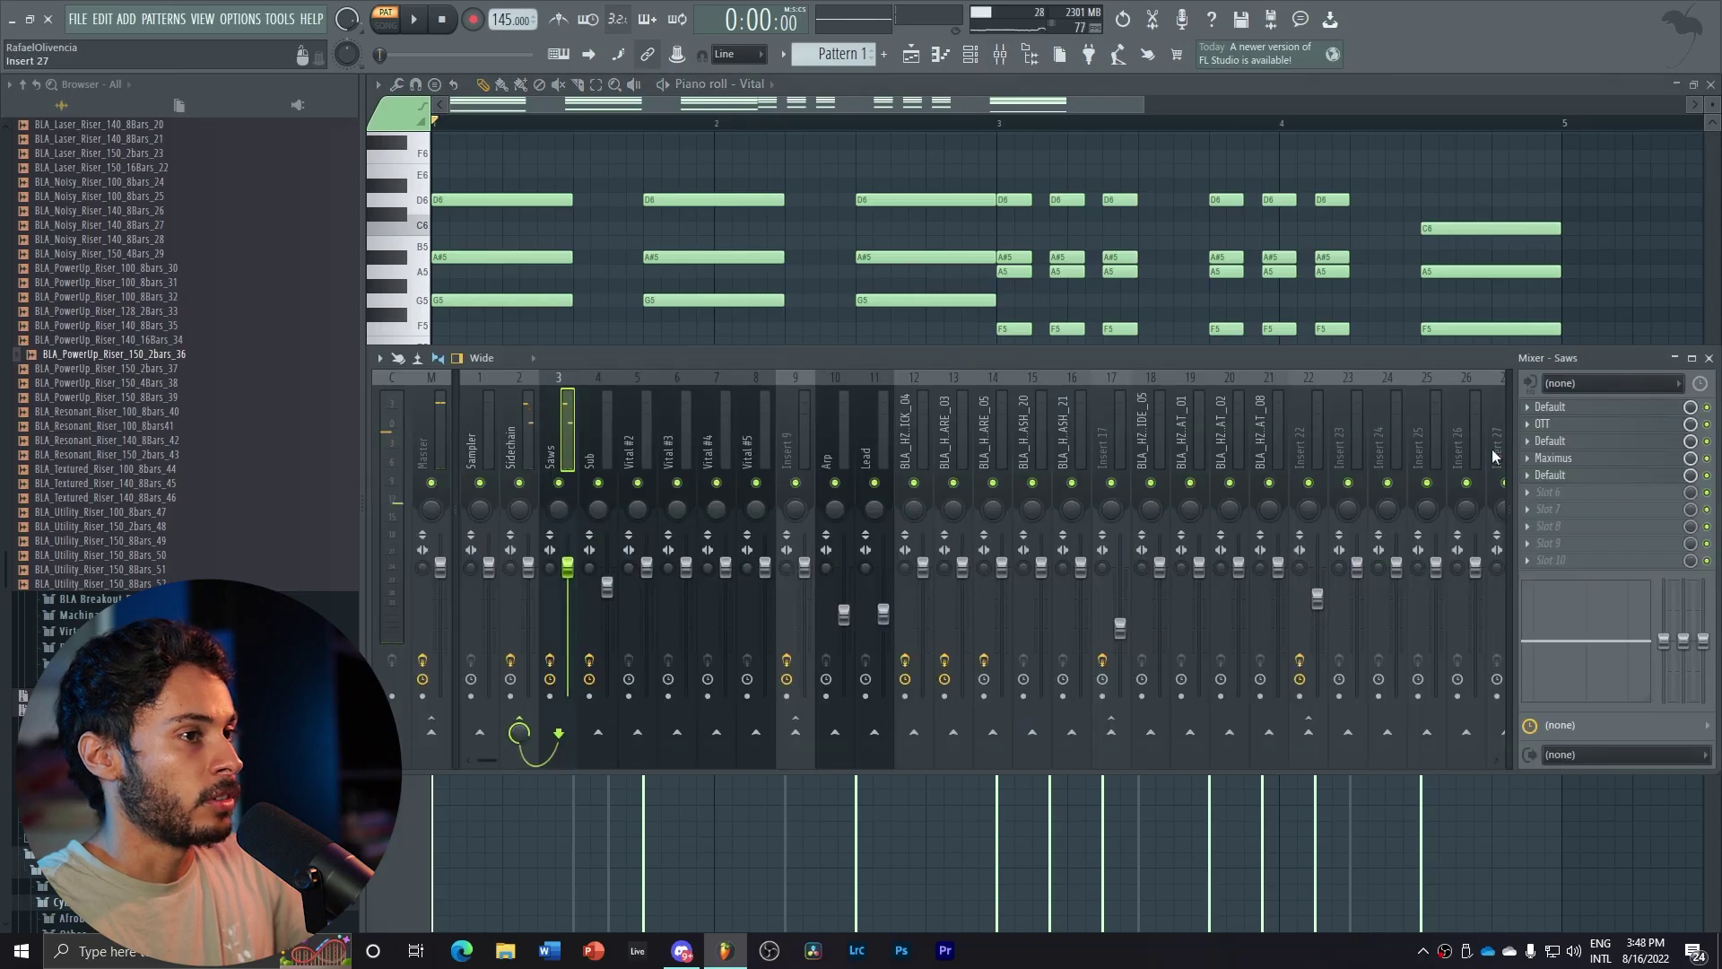
left_click(1553, 409)
left_click(1553, 424)
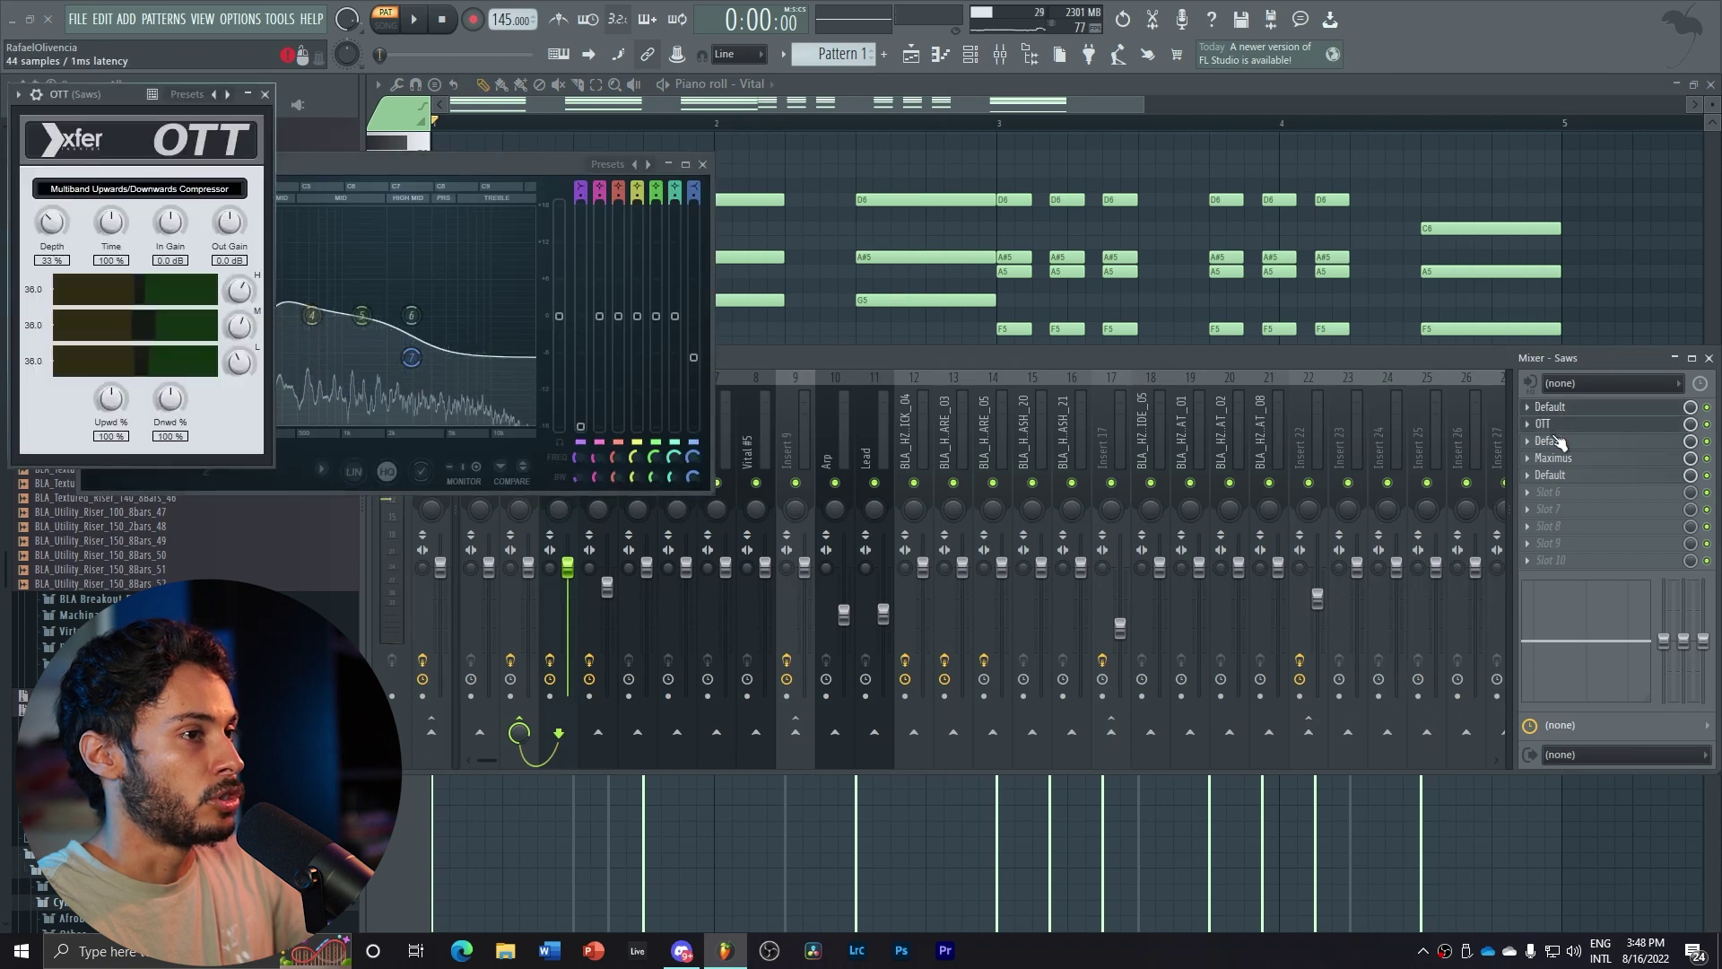
left_click(1555, 443)
left_click(1557, 459)
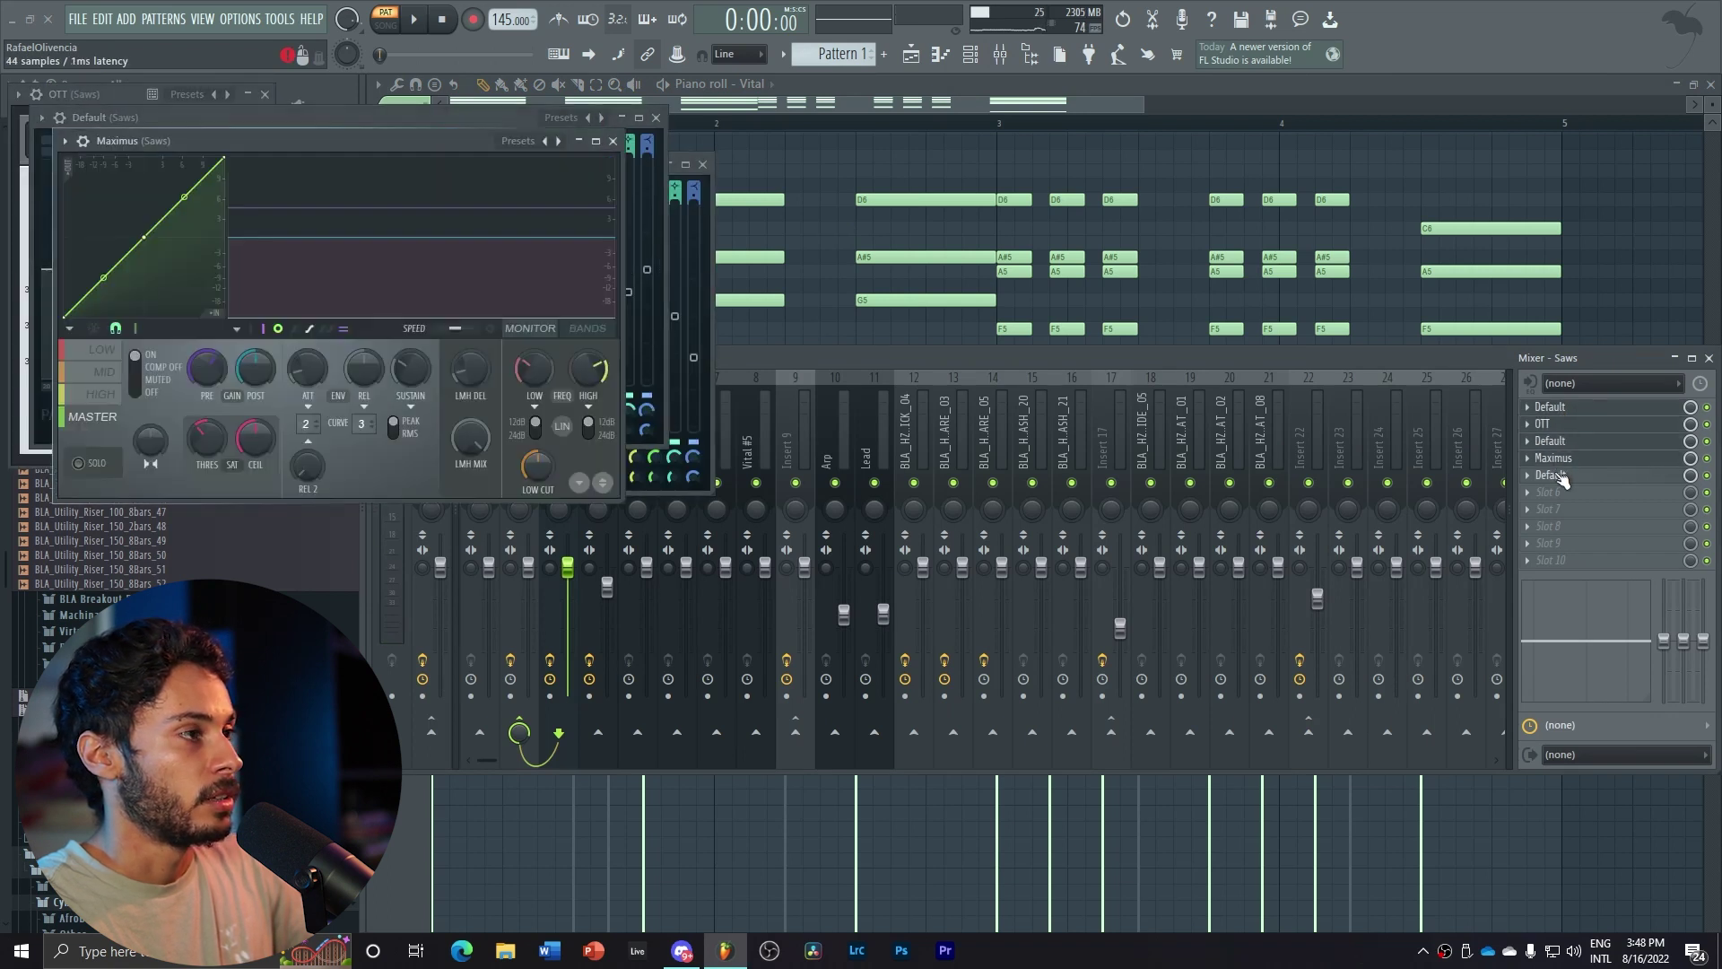
Close all the Saws effect windows, including OTT, and return to the arrangement playlist
left_click(725, 188)
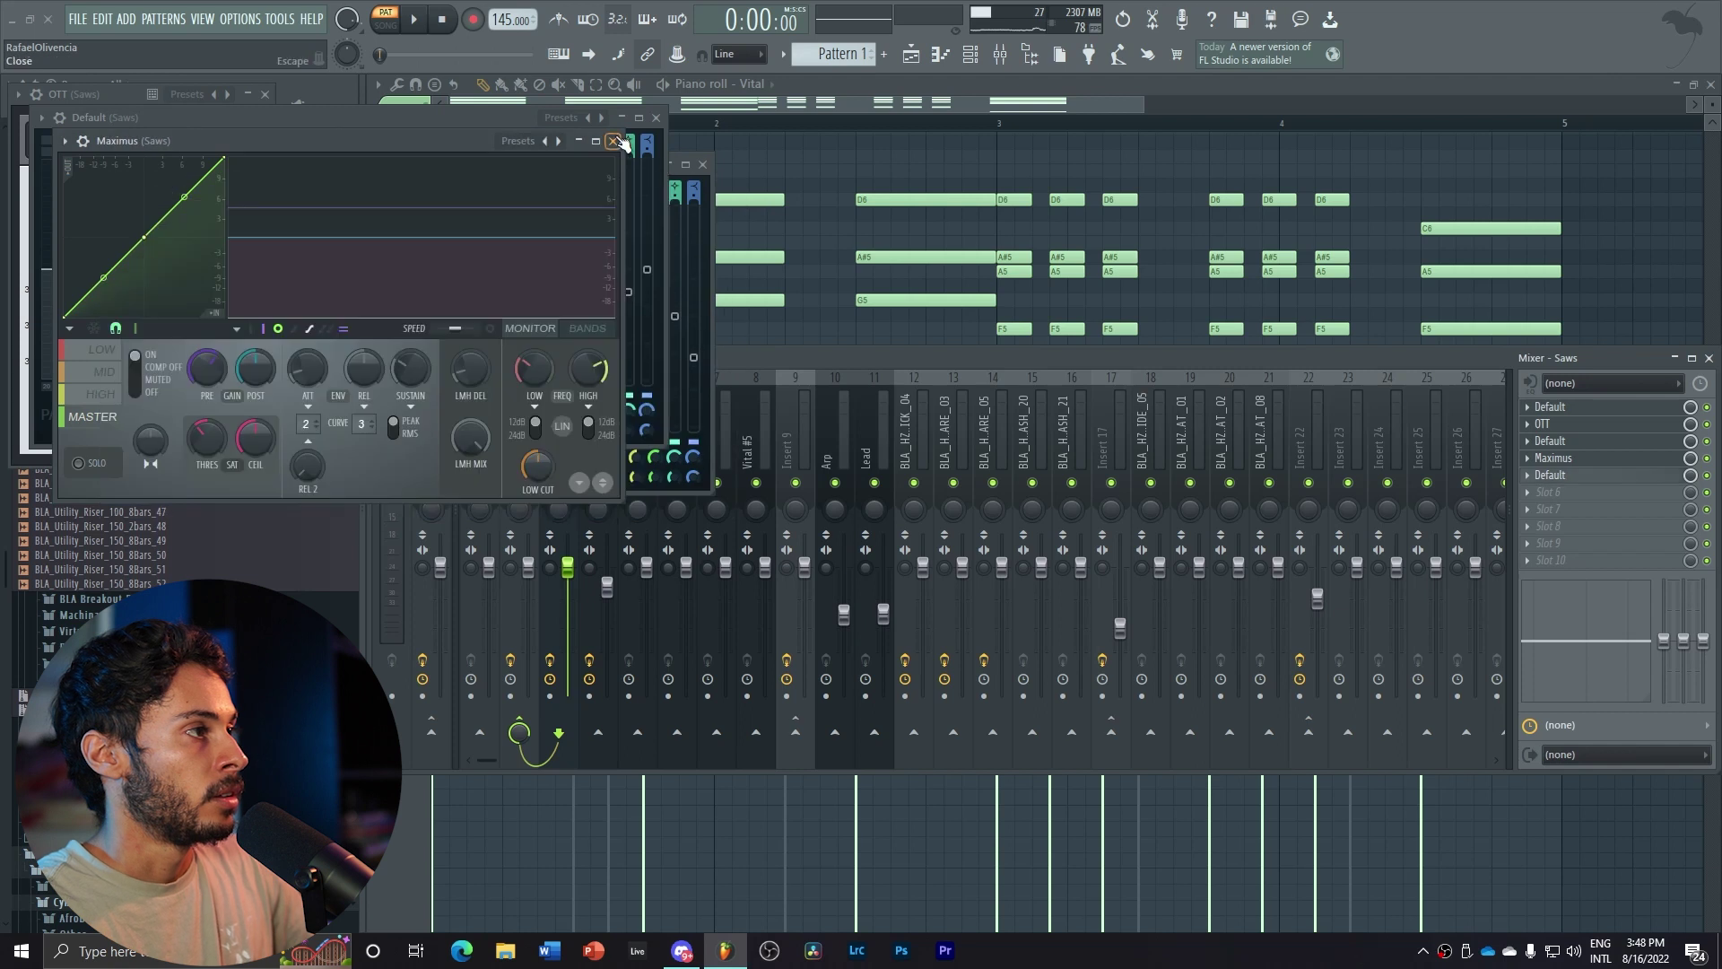
left_click(617, 142)
left_click(654, 120)
left_click(708, 168)
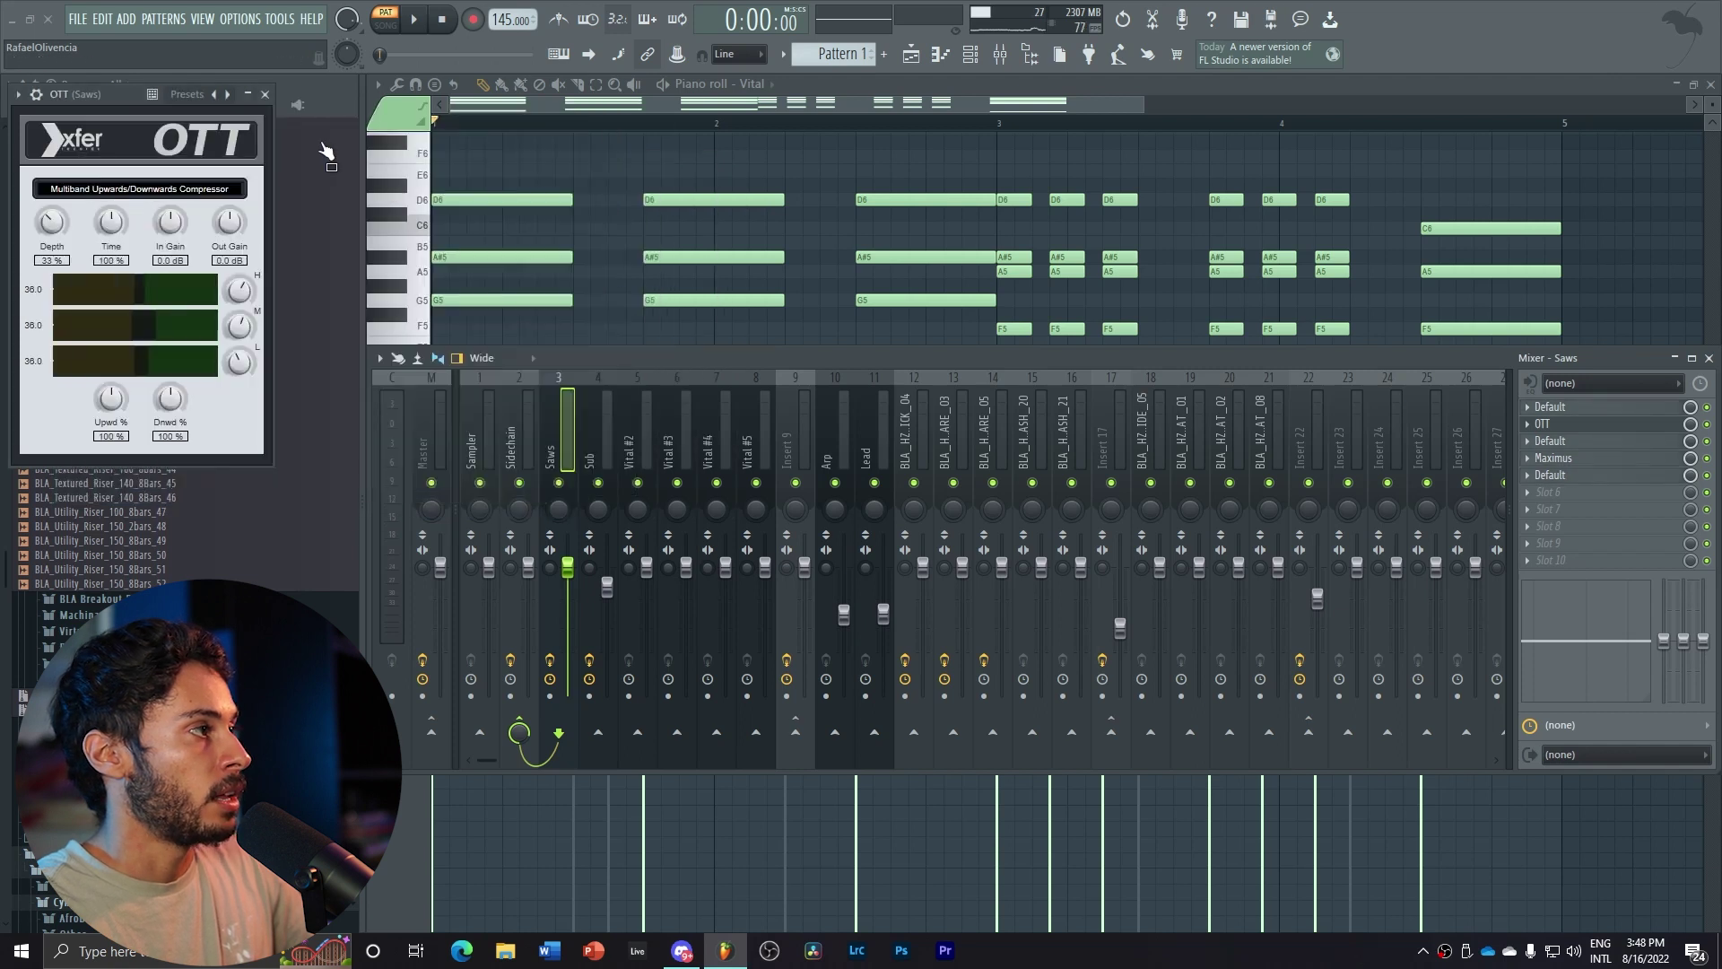
left_click(265, 95)
key("F5")
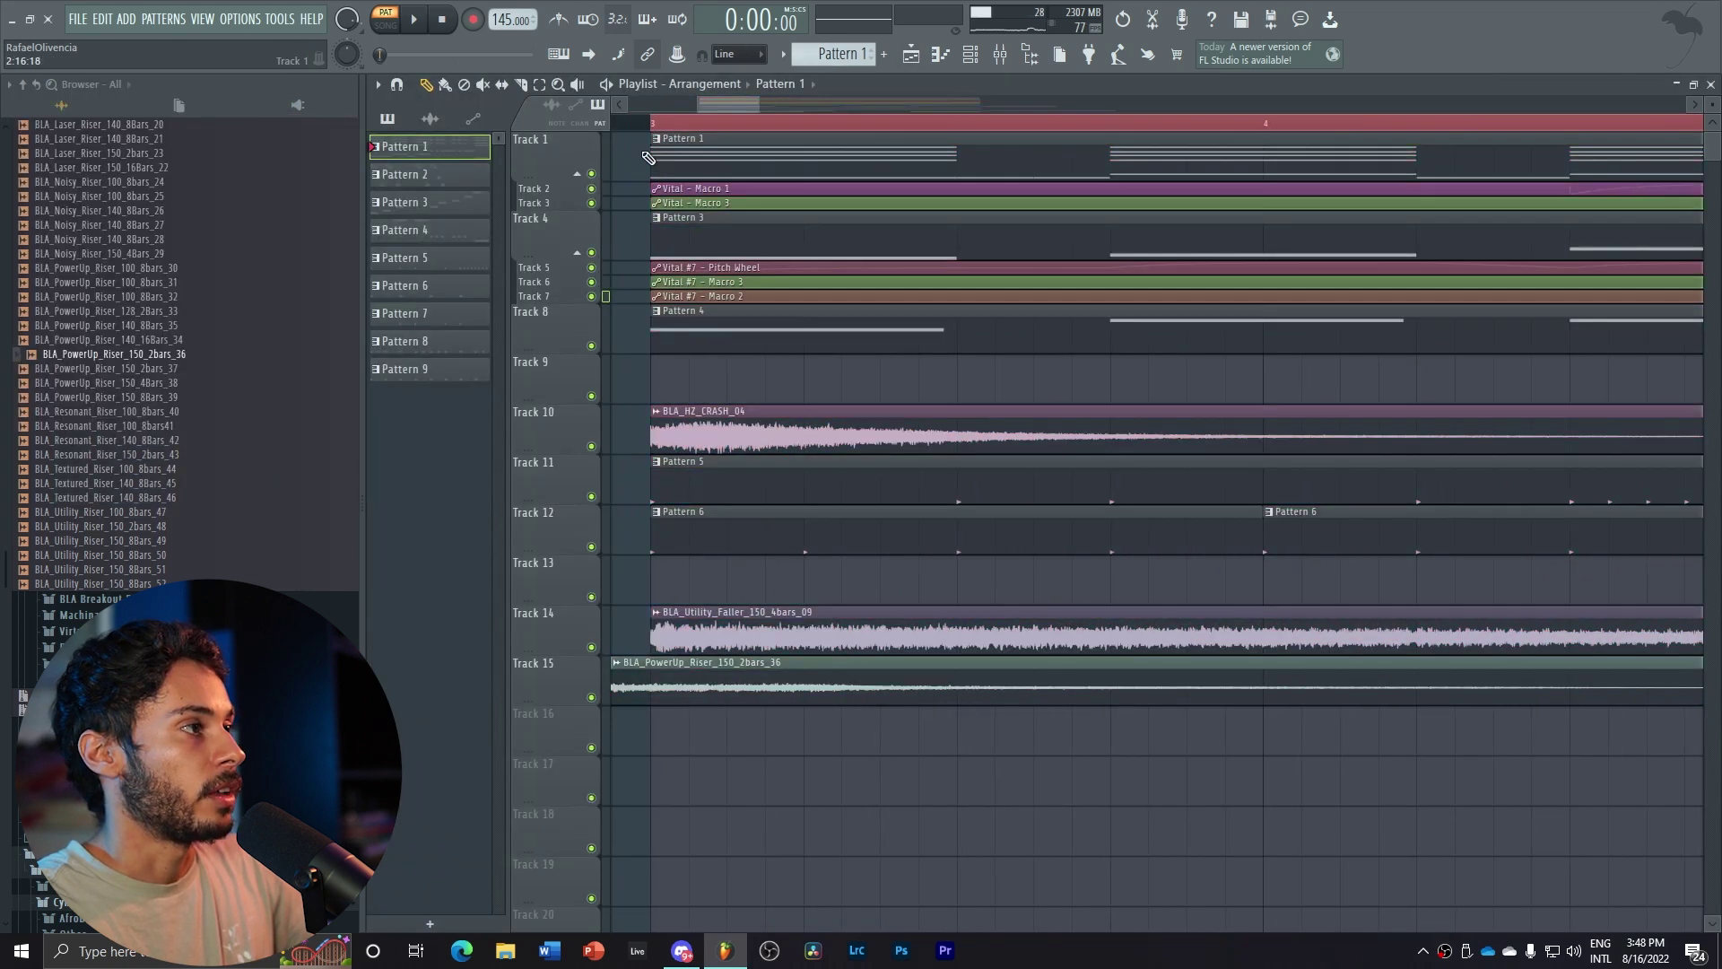
Play the arrangement from bar 3 with the Macro 1 and Macro 3 lanes expanded, then stop
left_click(734, 124)
scroll(585, 174, "up", 1)
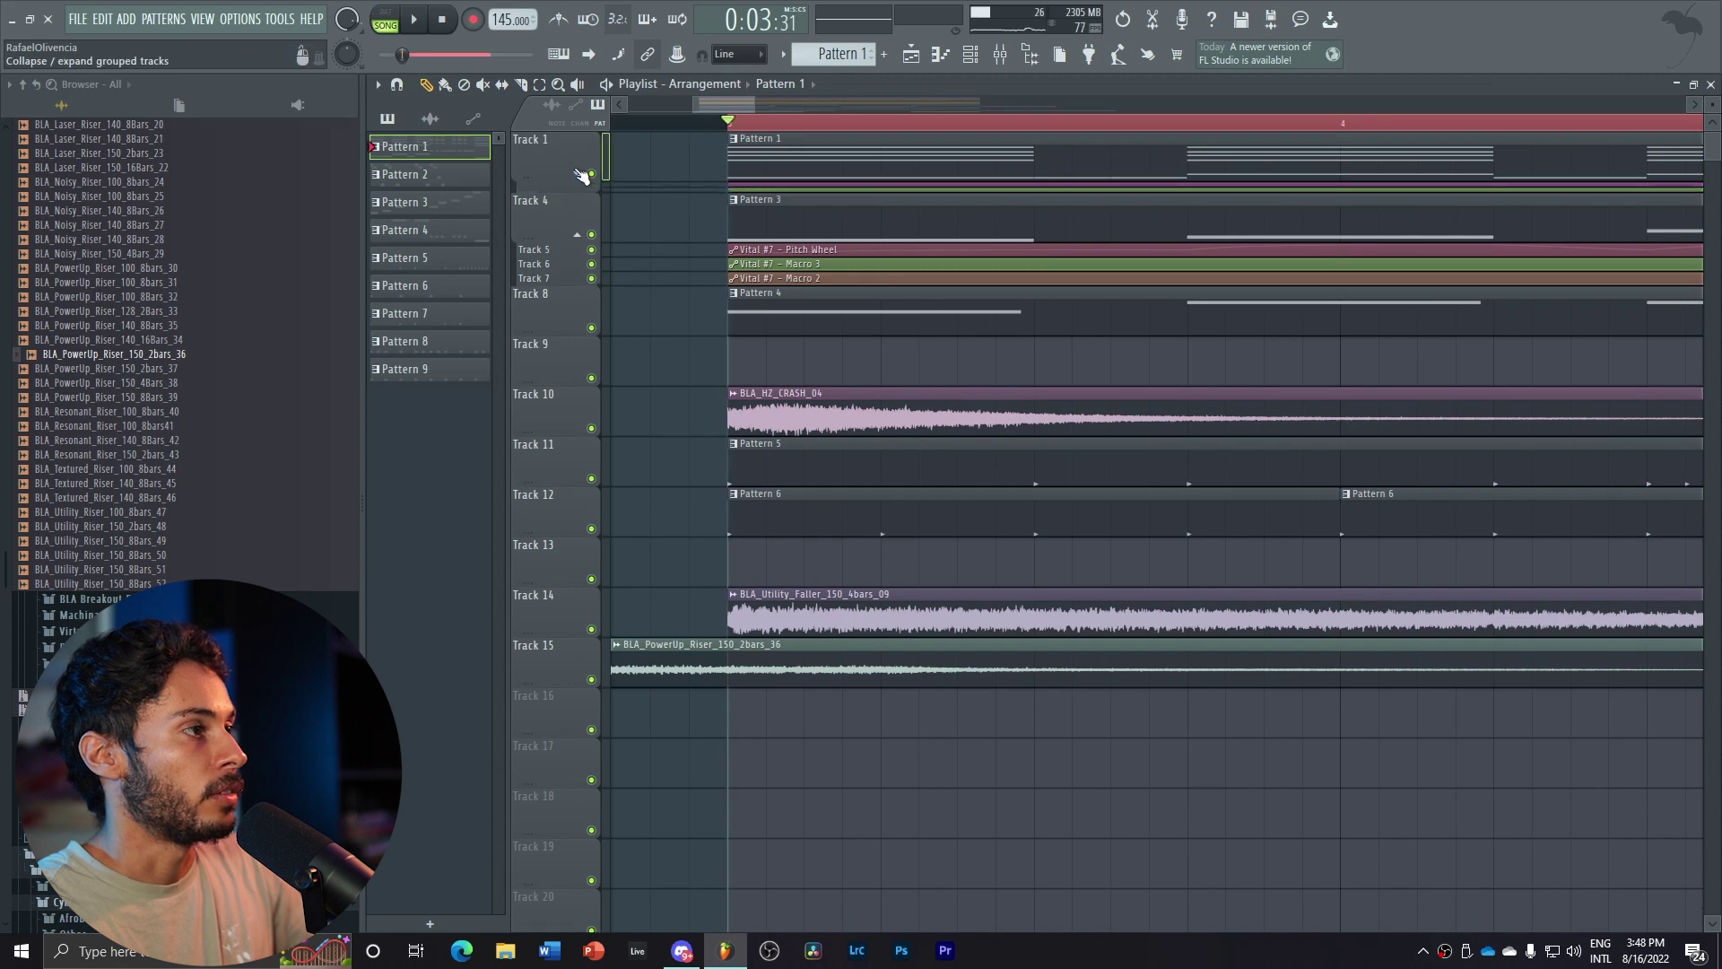
scroll(584, 174, "up", 1)
scroll(584, 174, "up", 1)
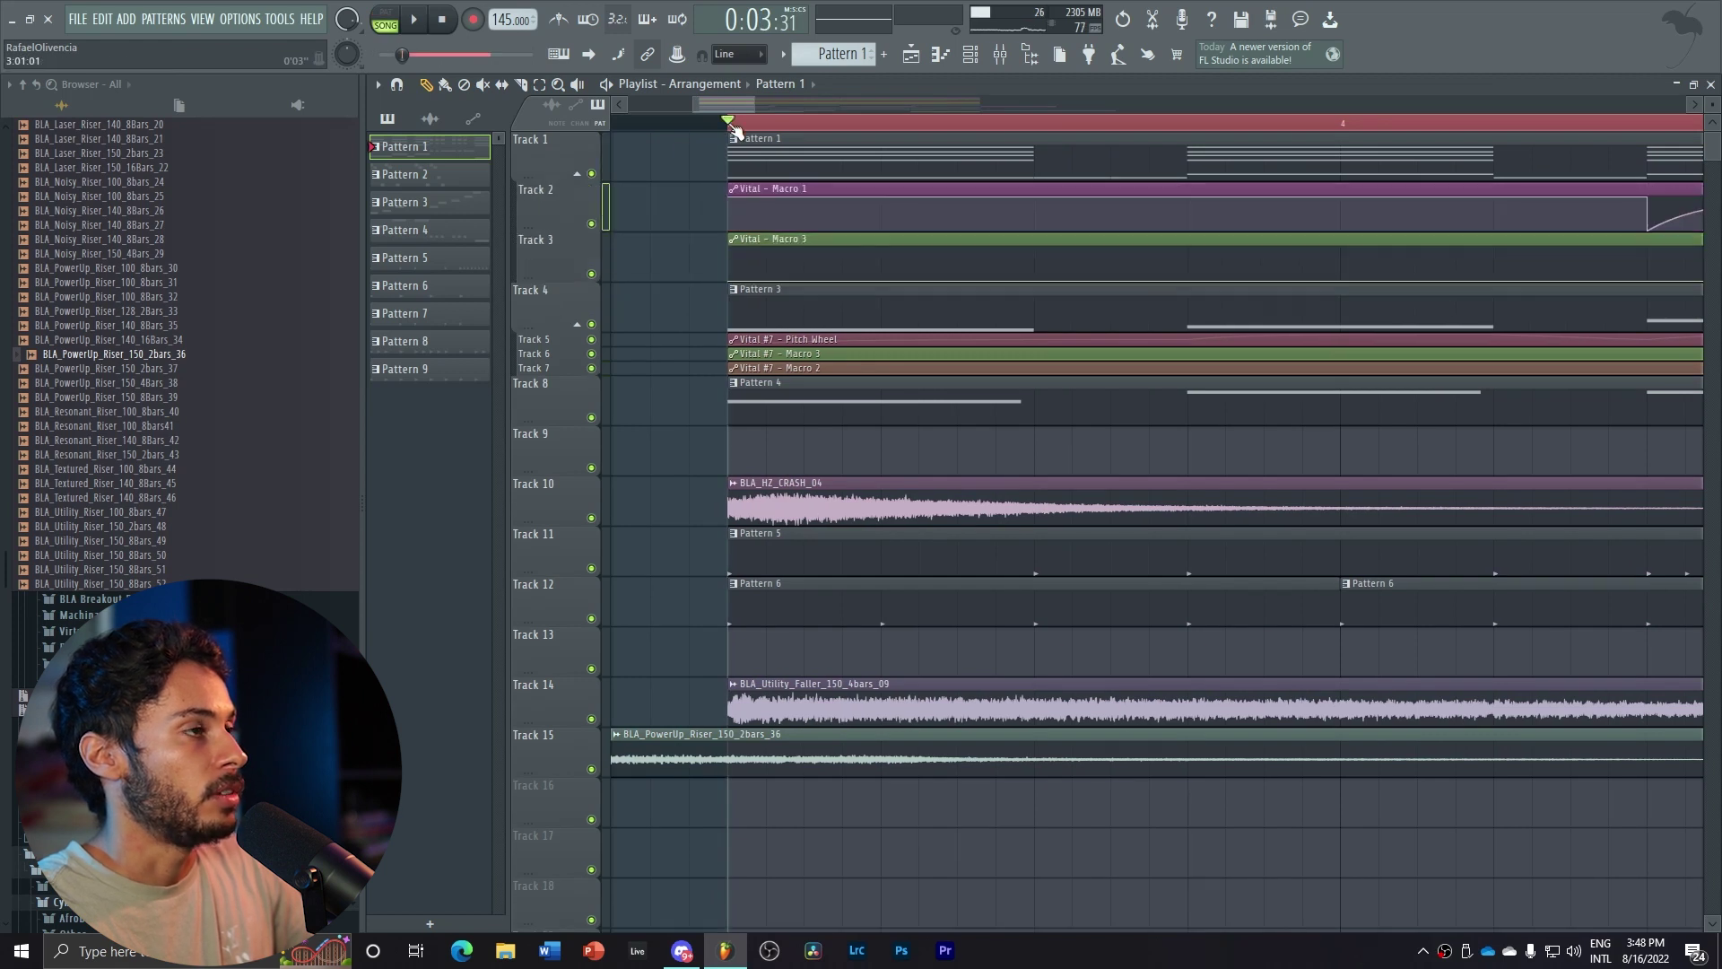
left_click(997, 56)
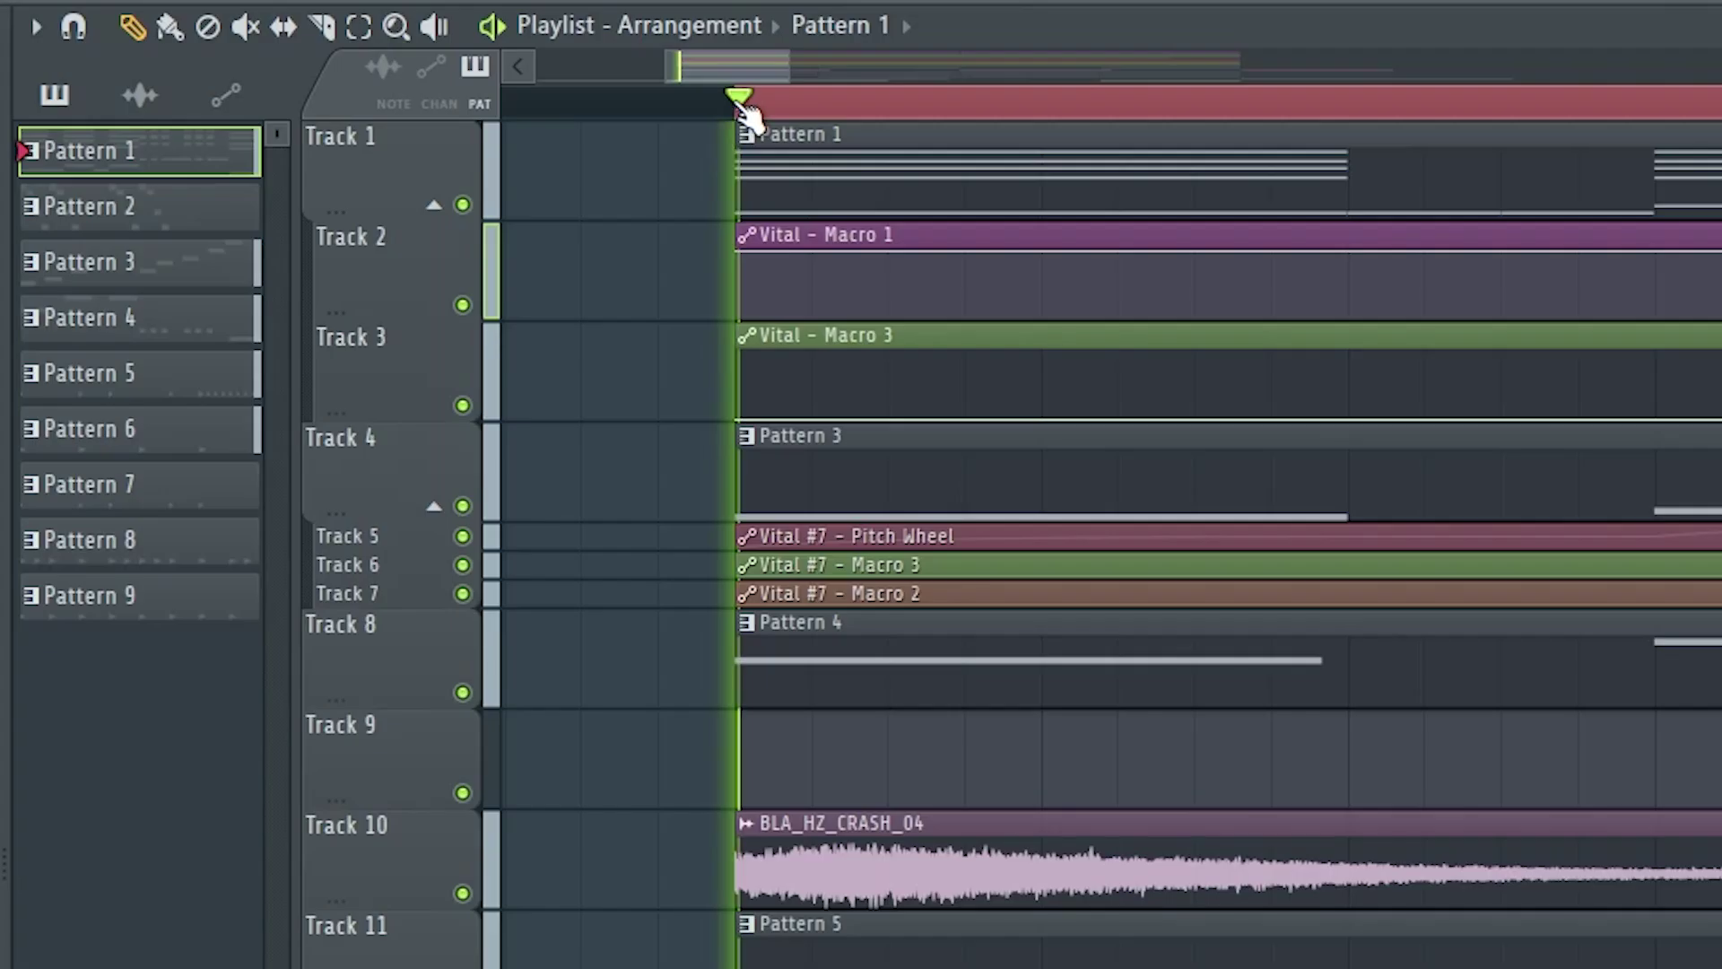
left_click(735, 128)
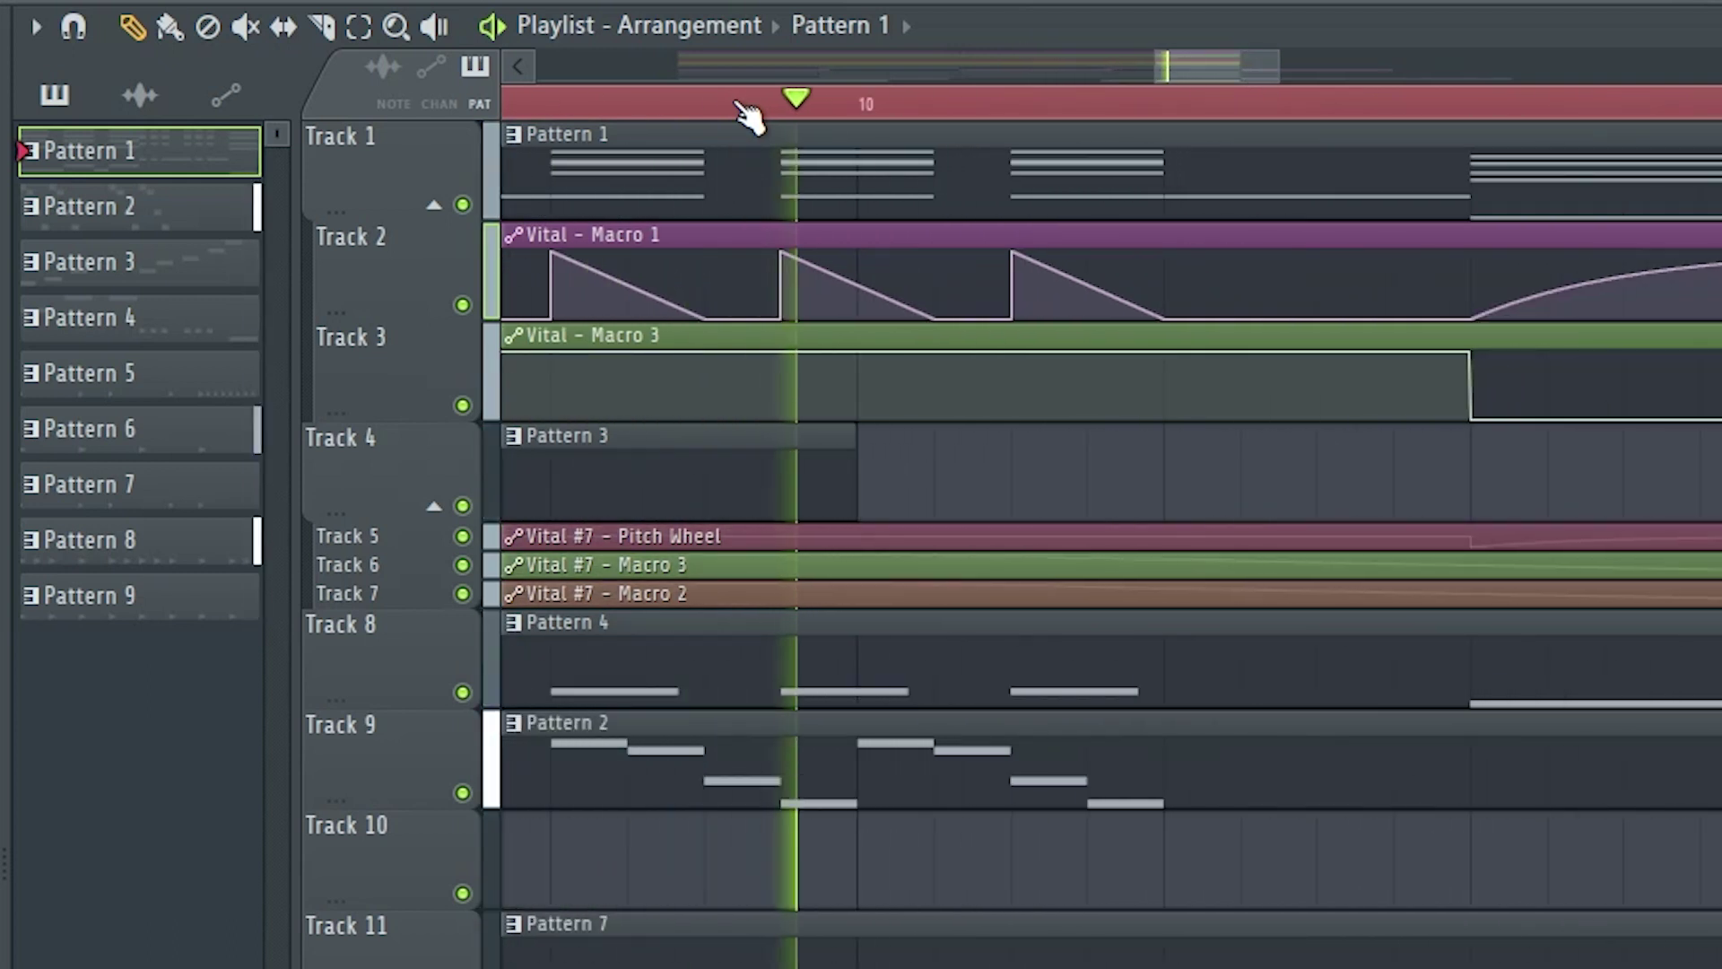
key("space")
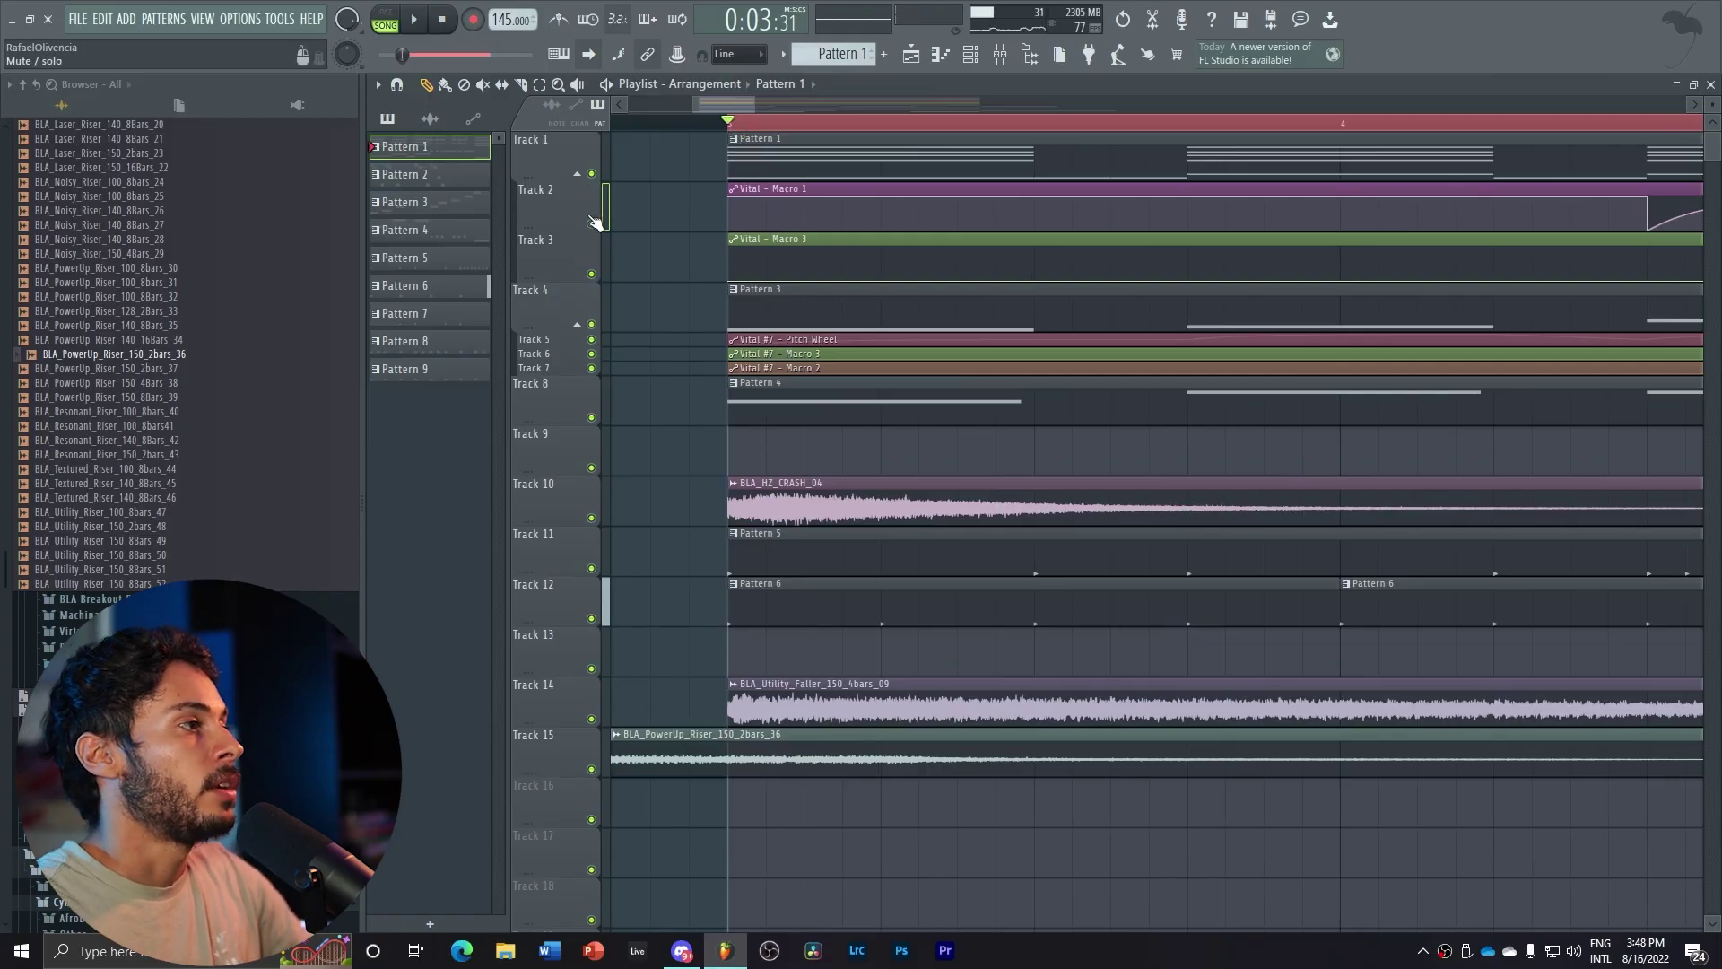
Play Track 1's chords with only the Macro 3 automation enabled, then solo Macro 3
left_click(592, 223, "ctrl")
left_click(594, 274)
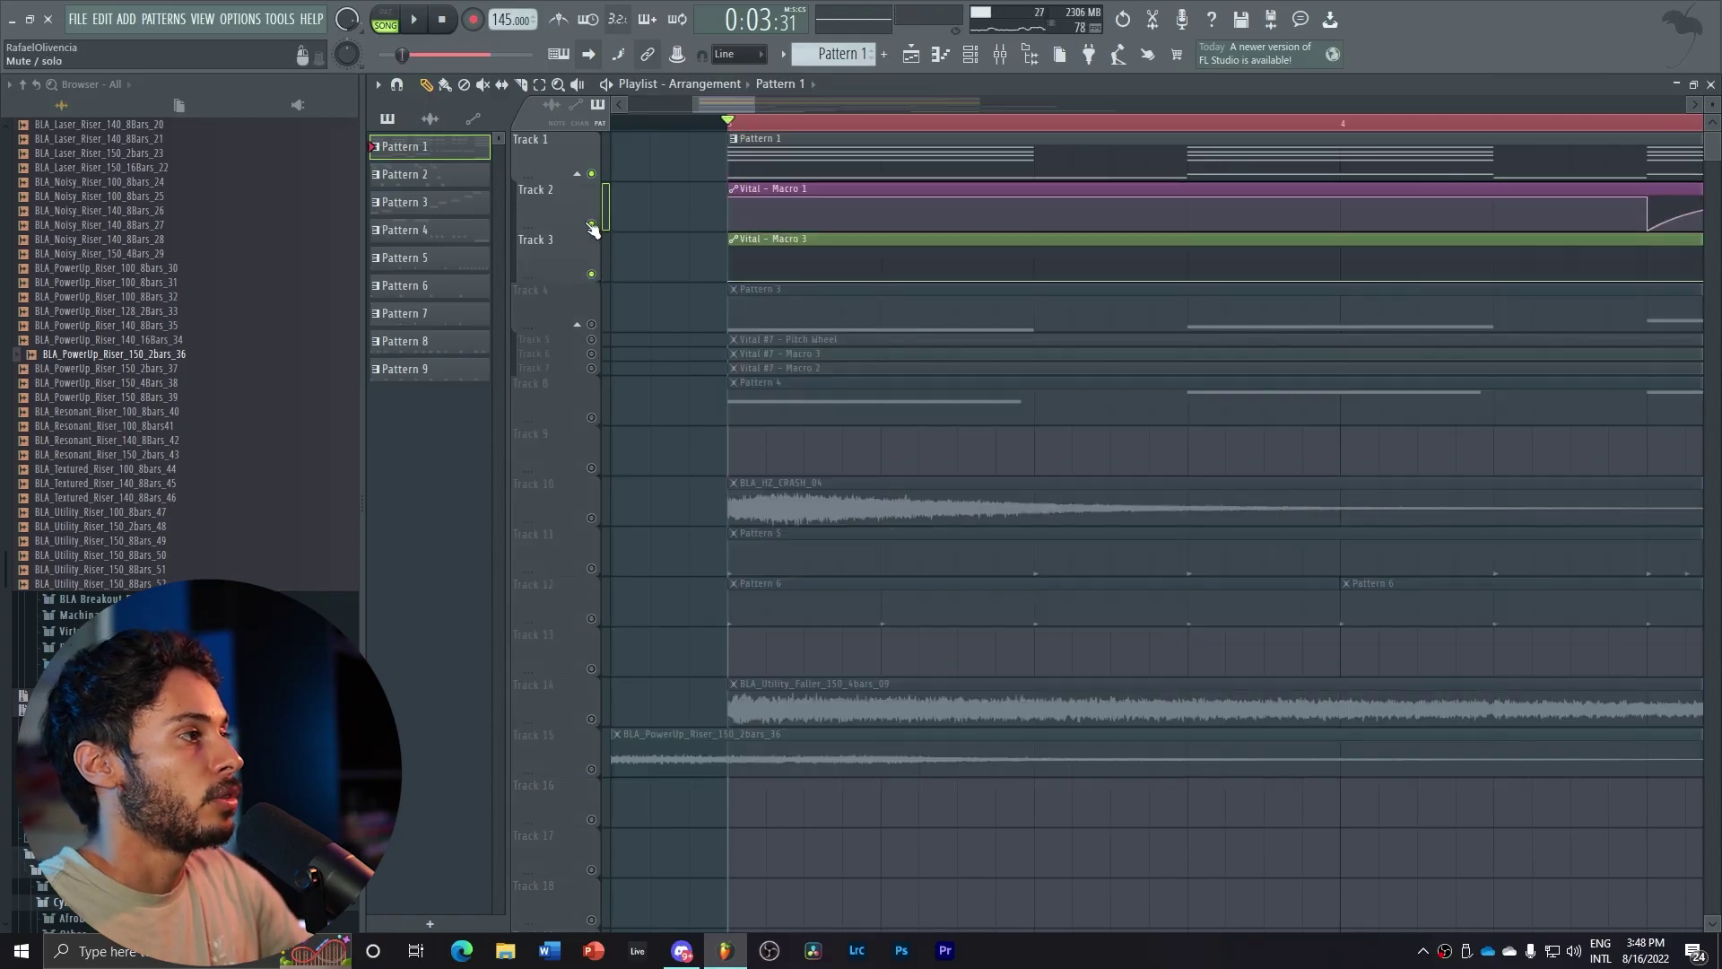
left_click_drag(750, 107, 842, 107)
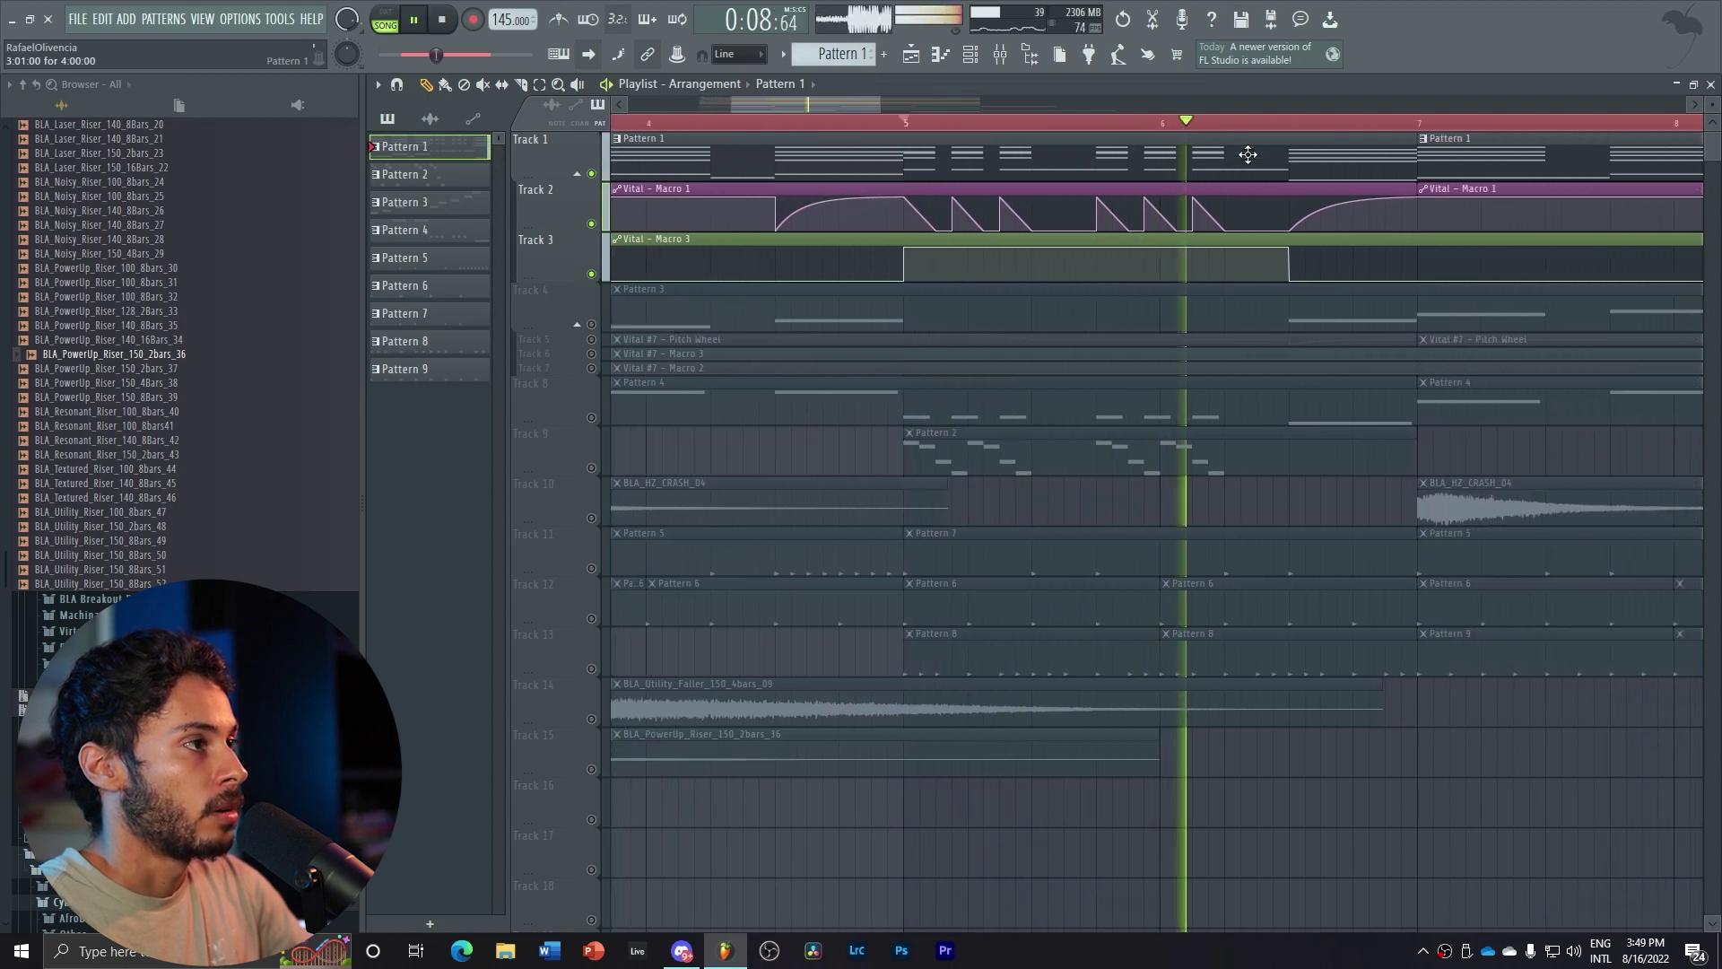
key("space")
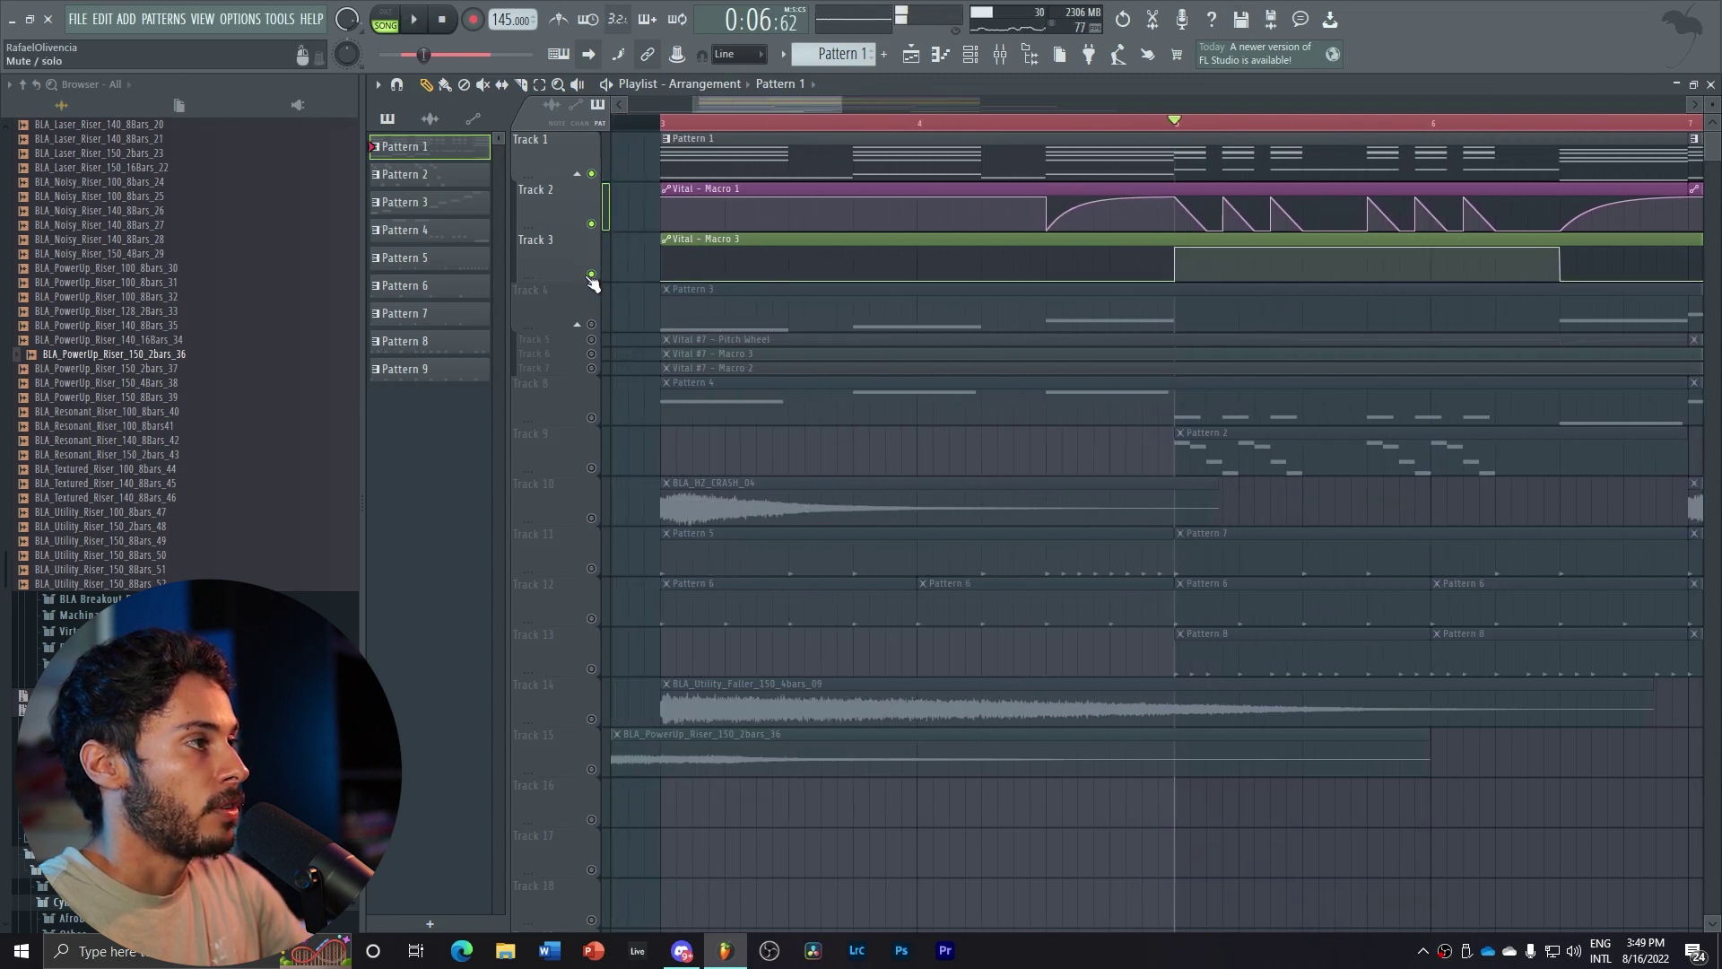
right_click(591, 276)
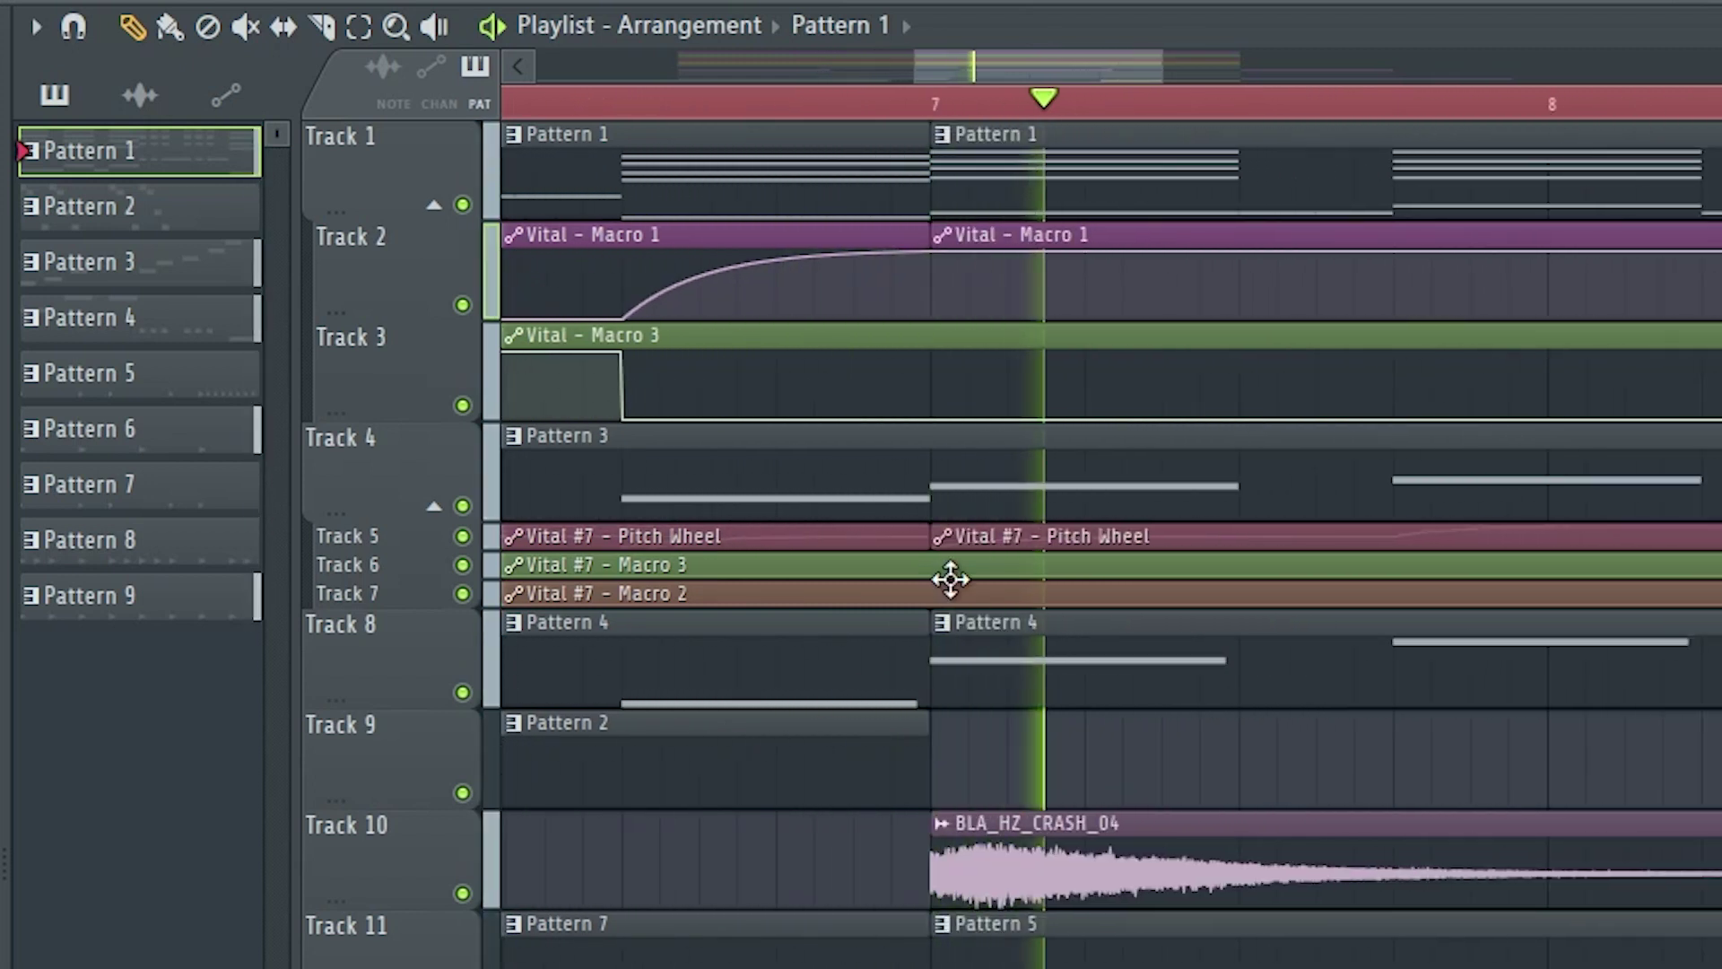
Inspect and close the Sub insert's kHs Distortion, Parametric EQ 2 and Maximus plugins
key("F9")
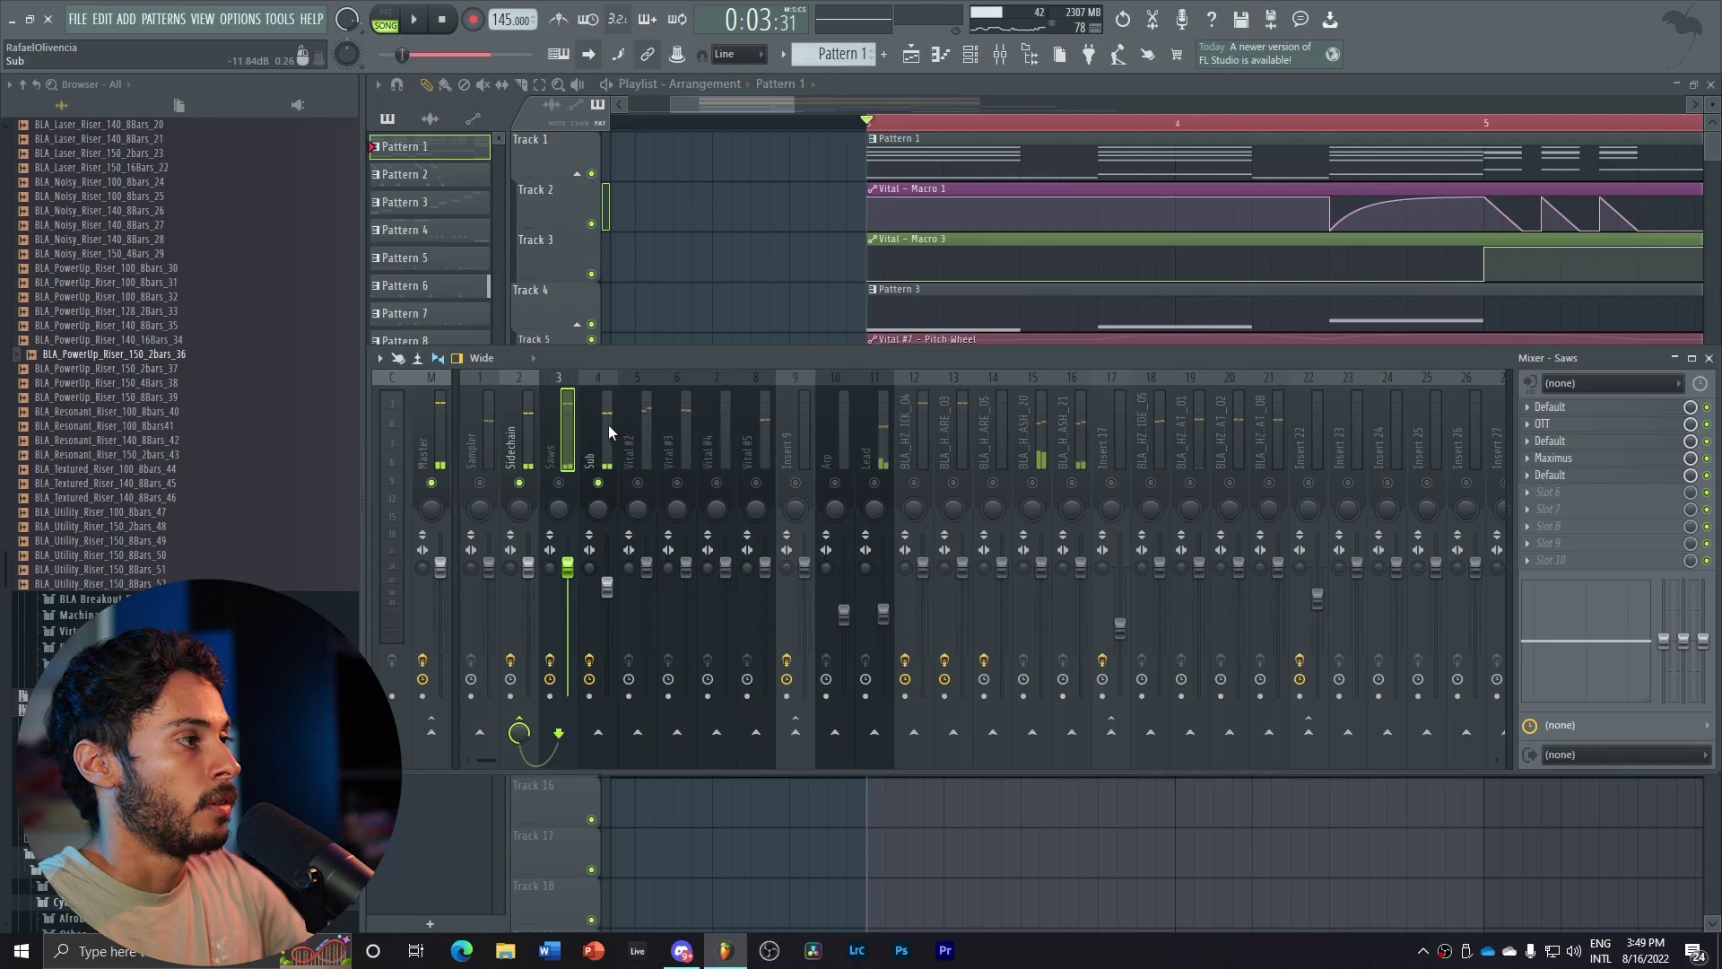
left_click(1582, 409)
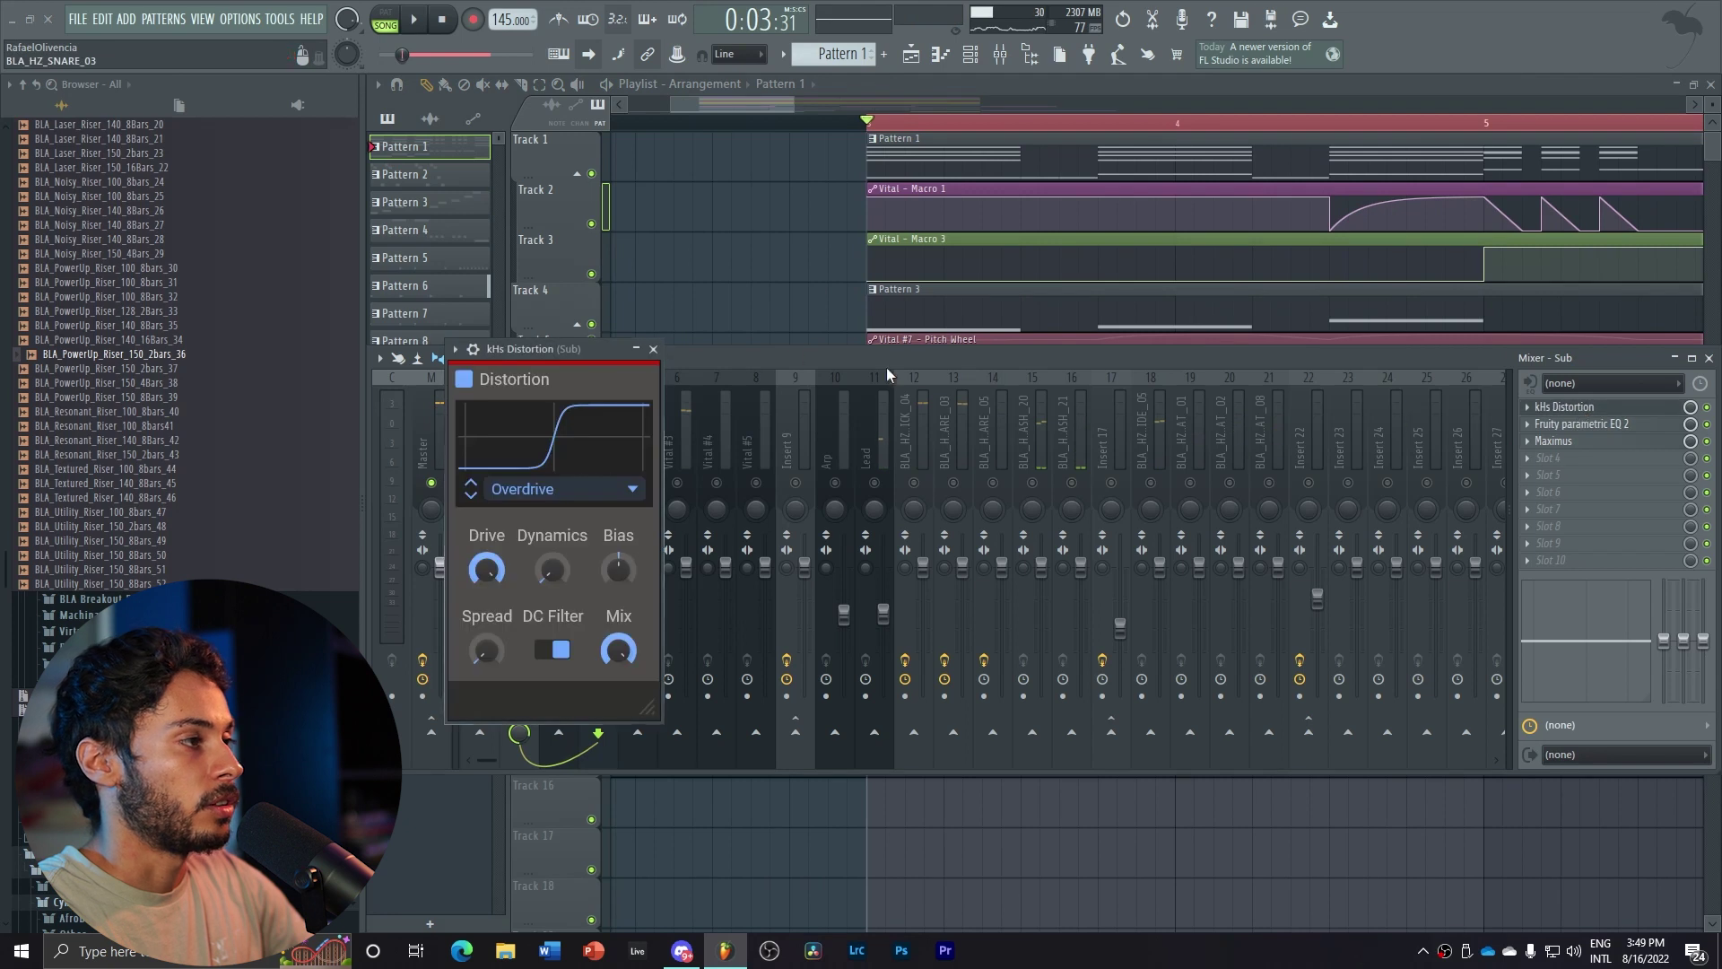
left_click(655, 350)
left_click(1601, 428)
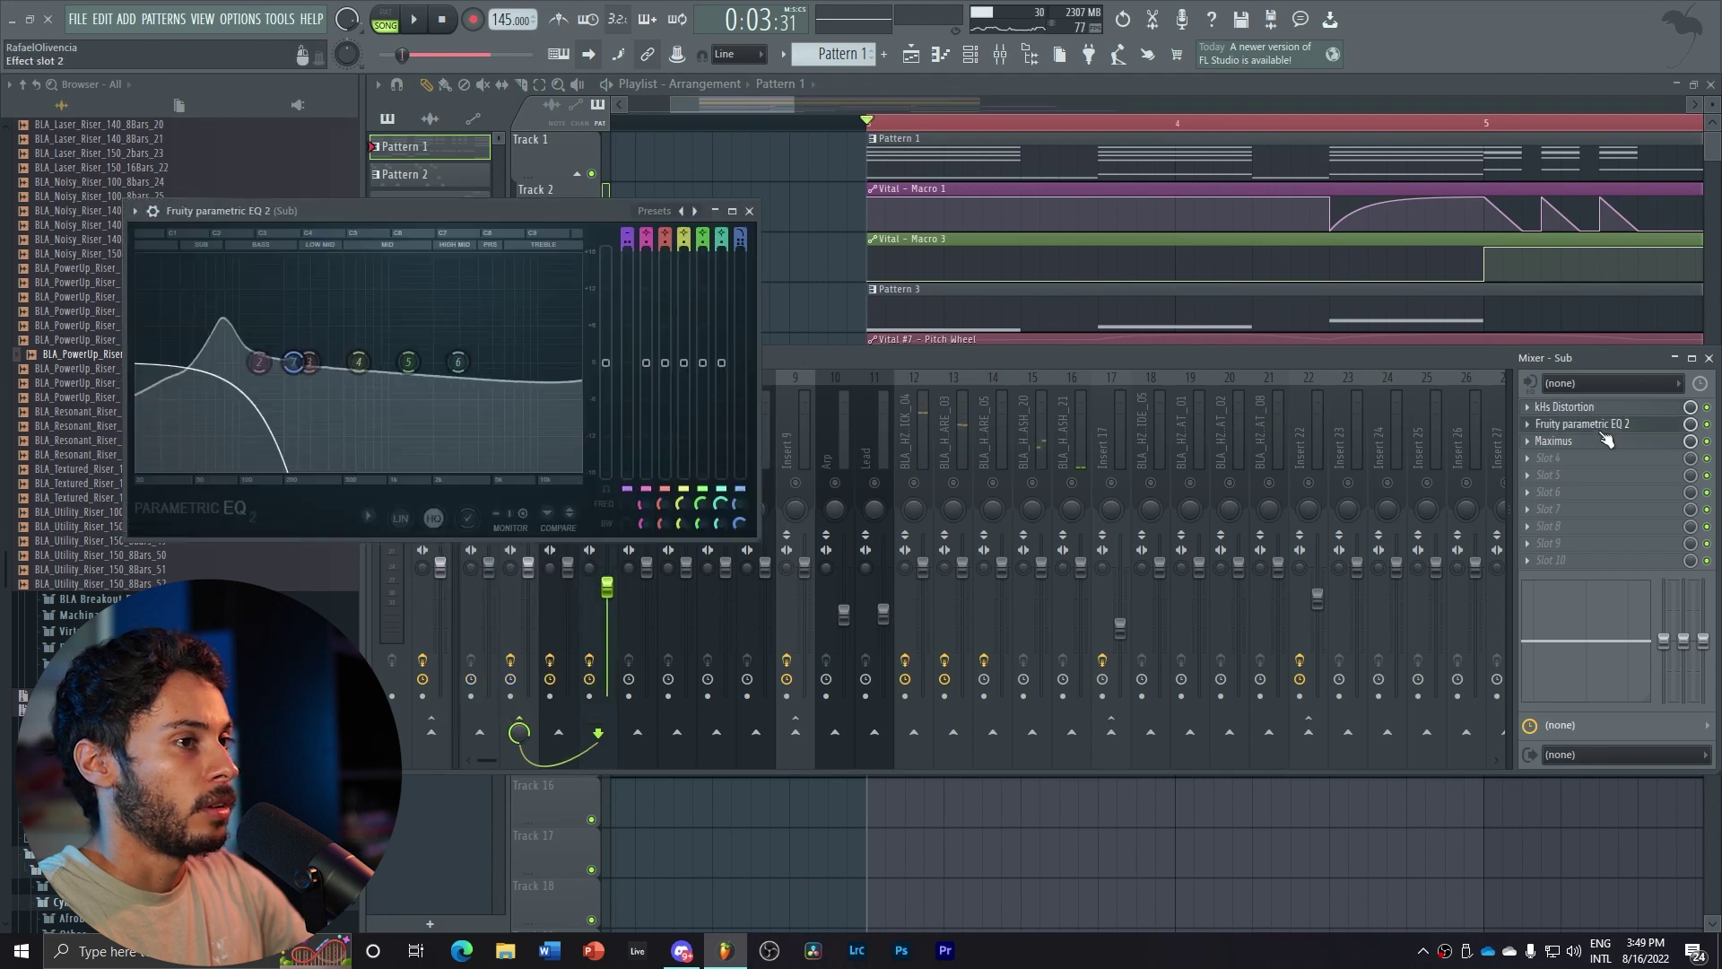
left_click(749, 211)
left_click(1560, 442)
left_click(705, 234)
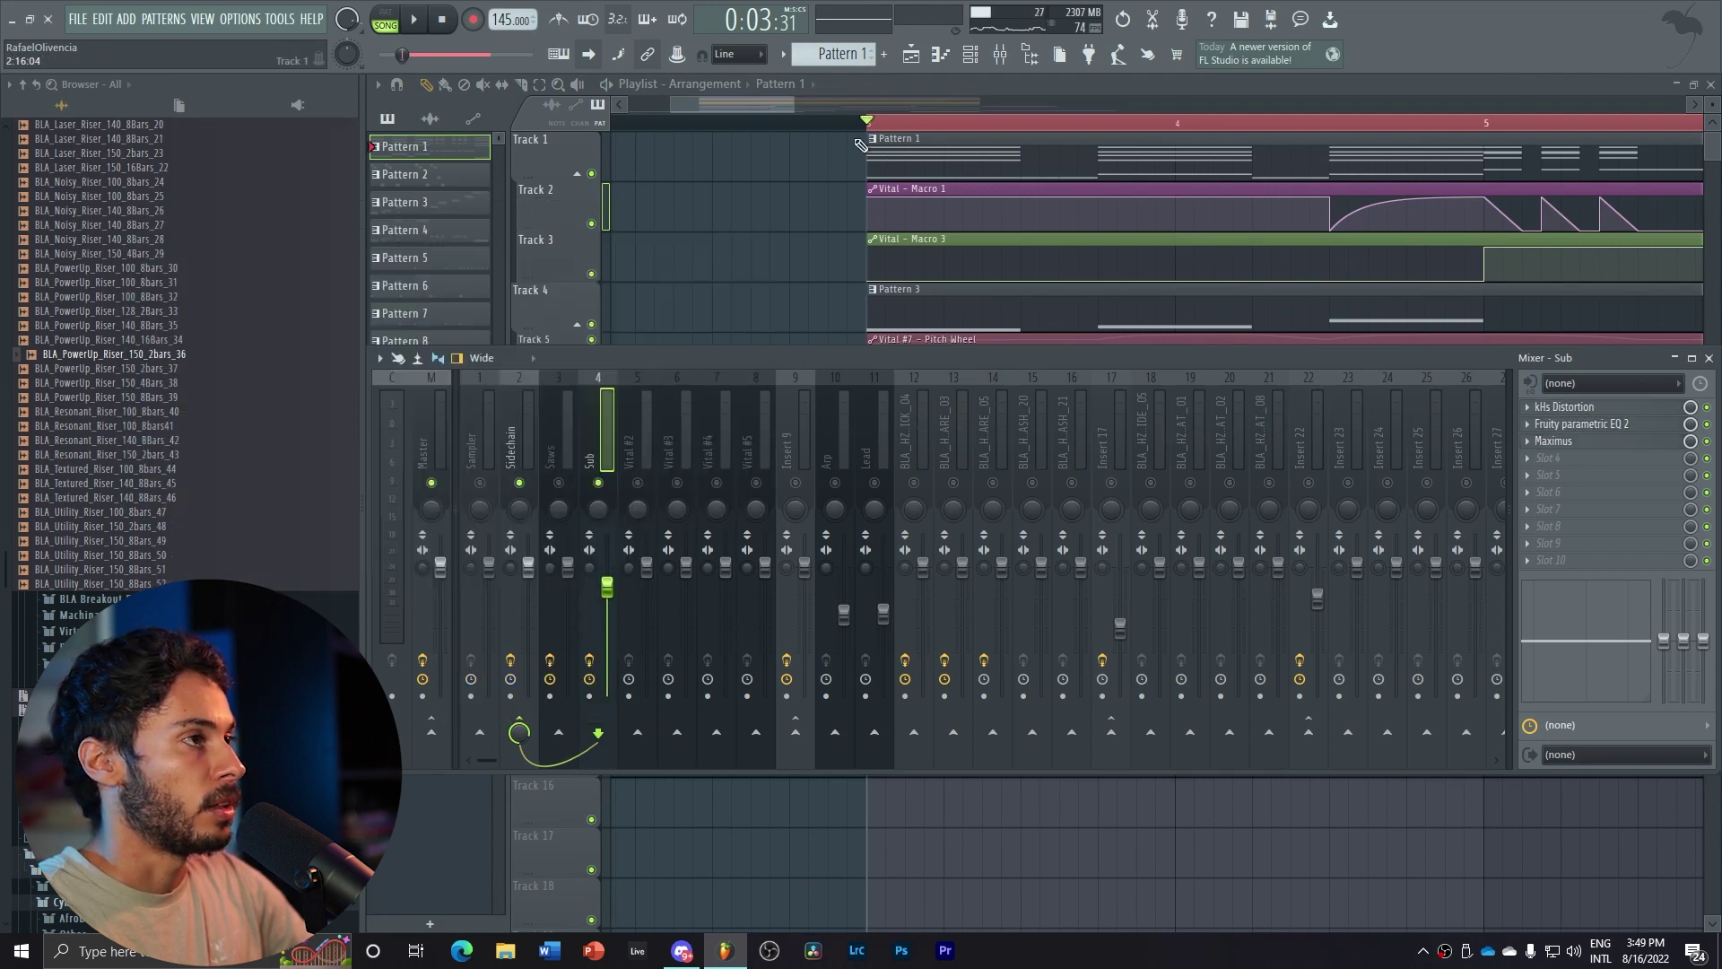
Open the sub's Vital synth and browse the Odyssey presets to SUB FORGE
left_click(973, 56)
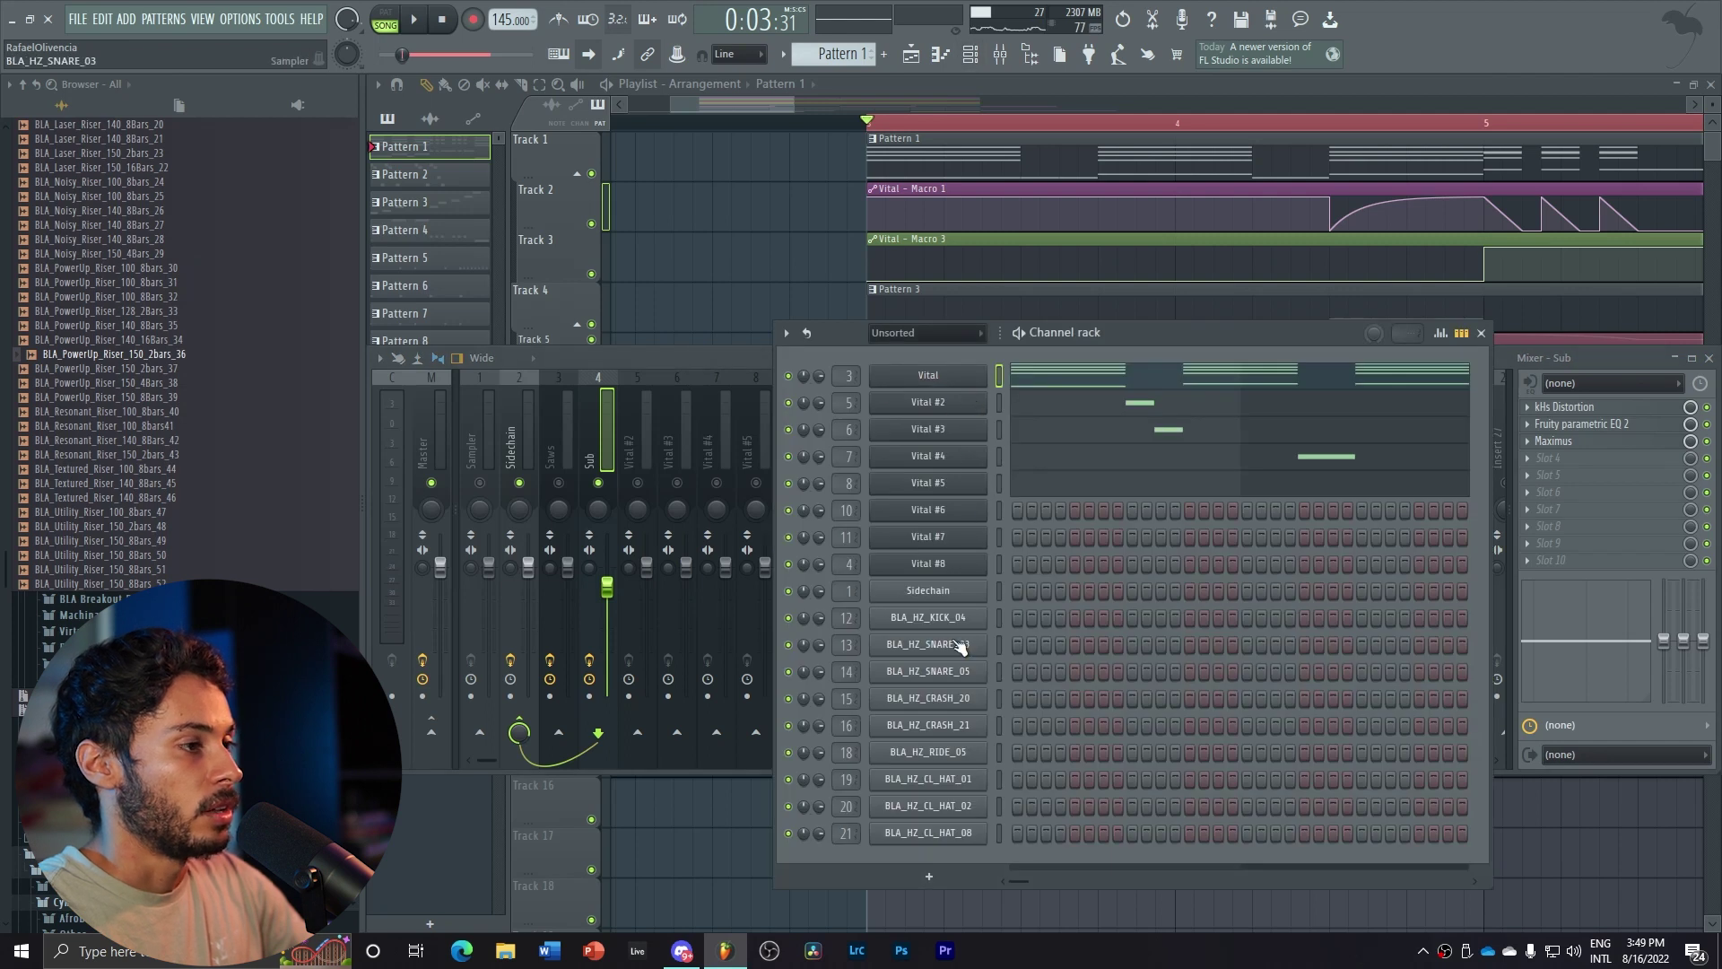
left_click(928, 562)
left_click(766, 197)
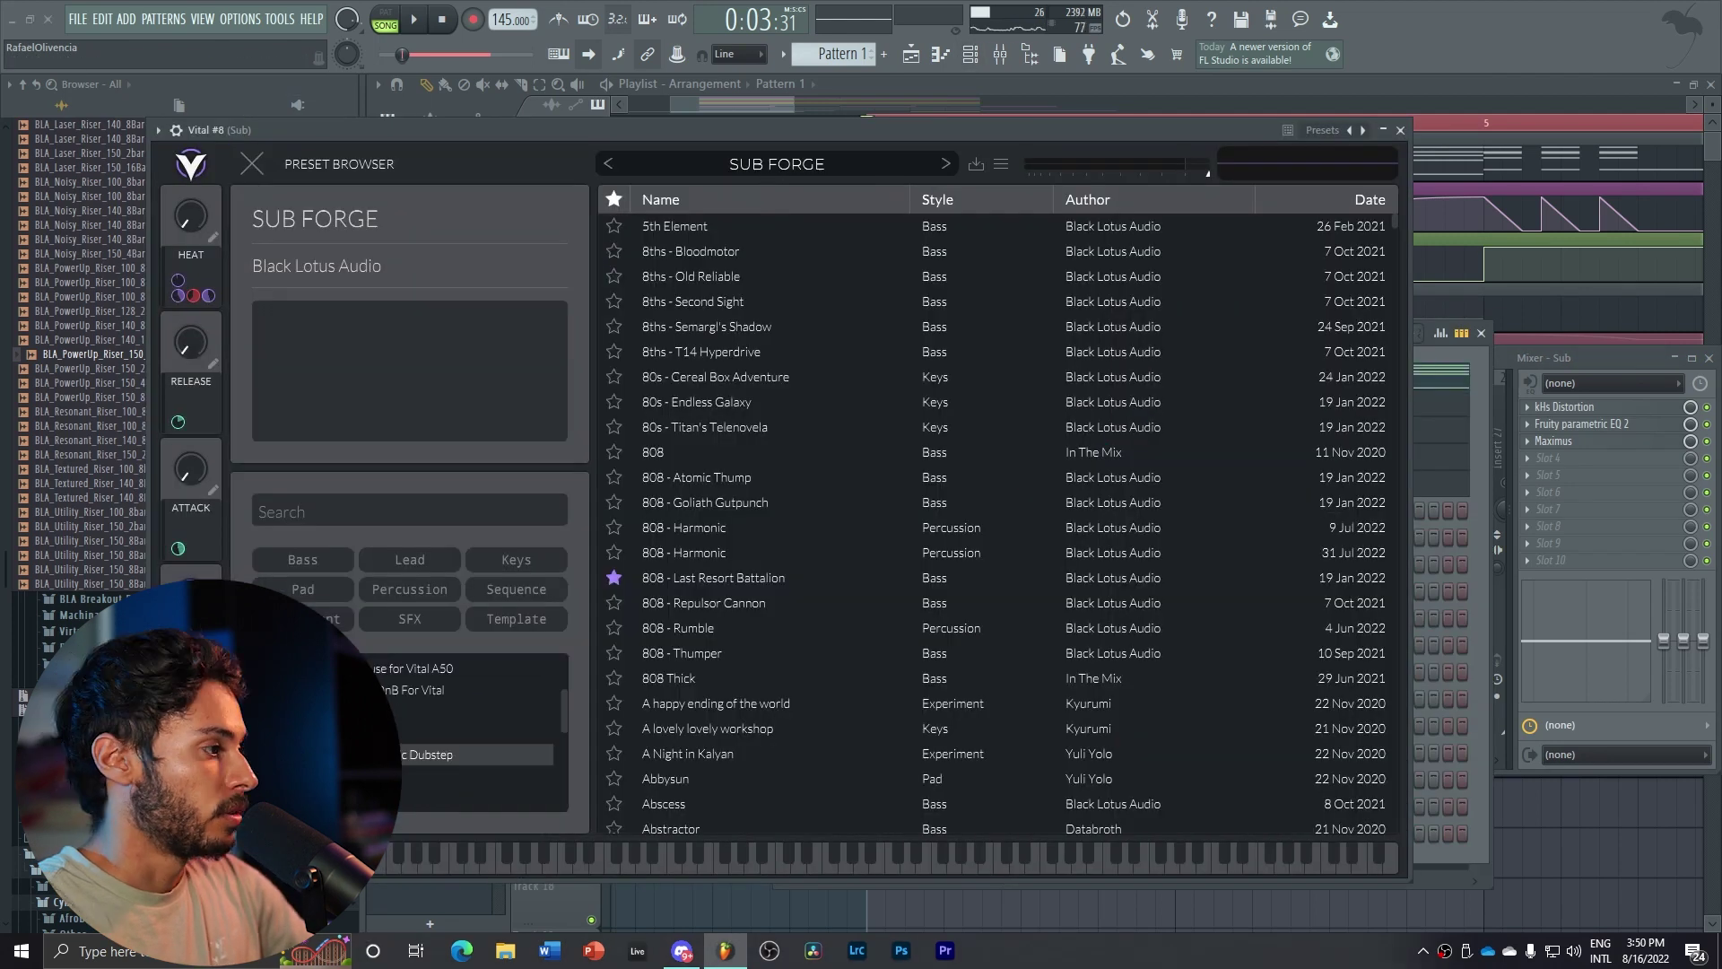
left_click(458, 755)
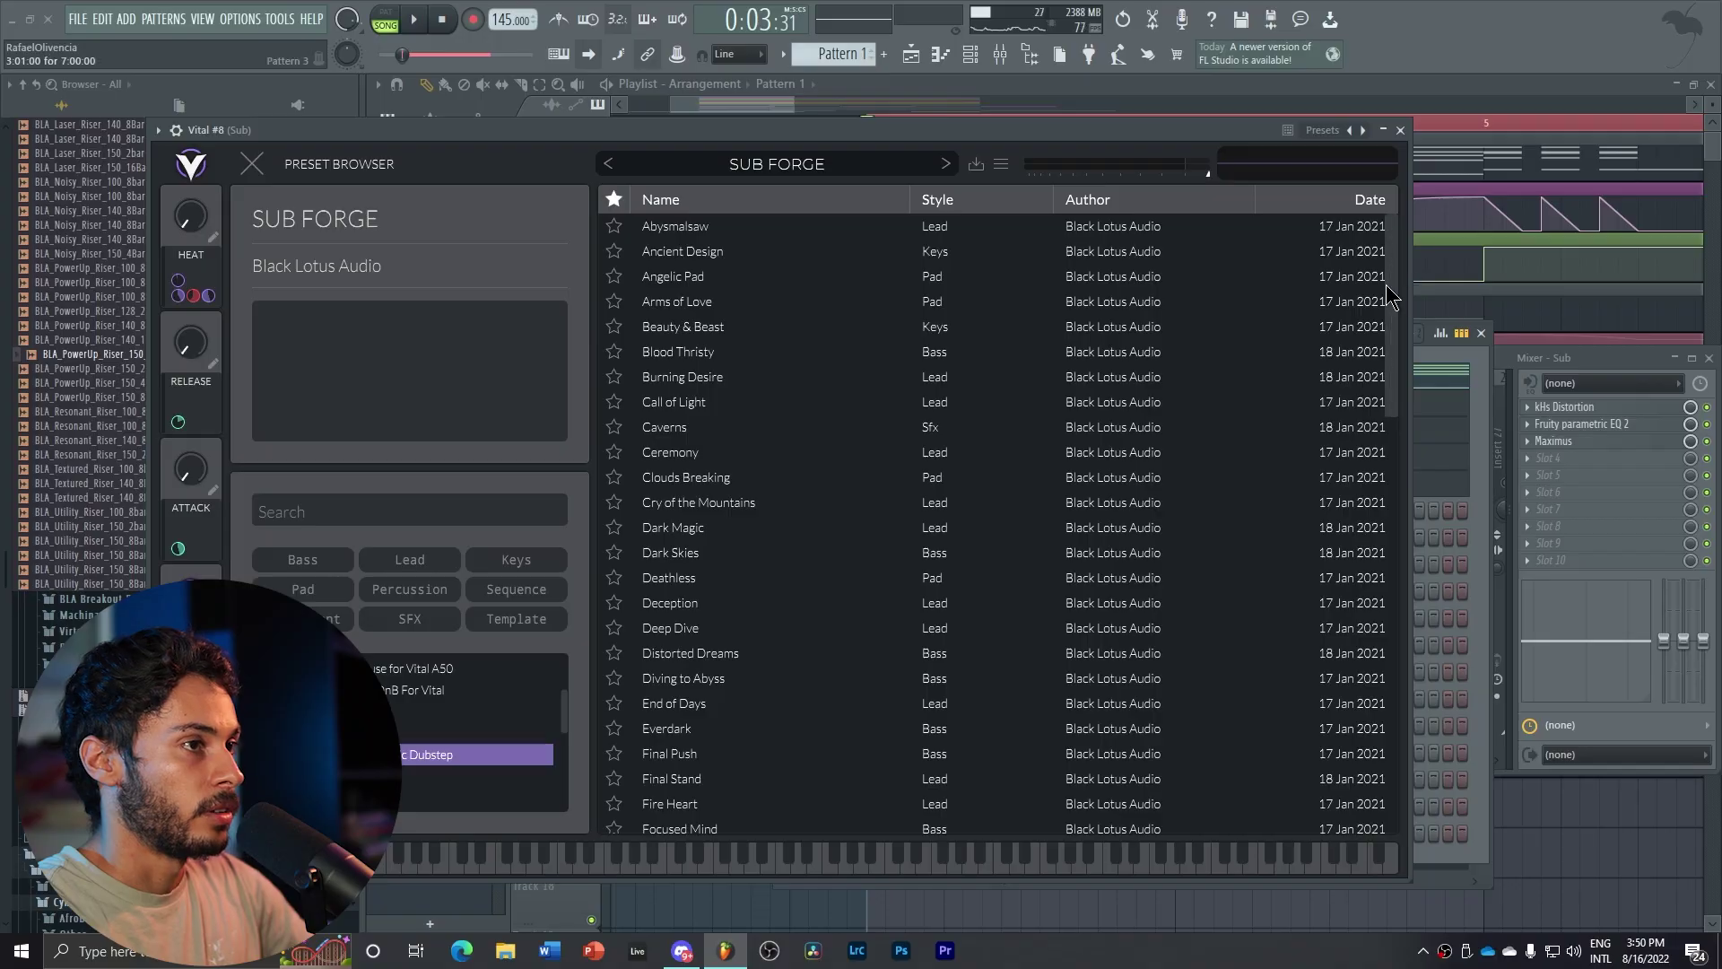
left_click_drag(1390, 295, 1403, 681)
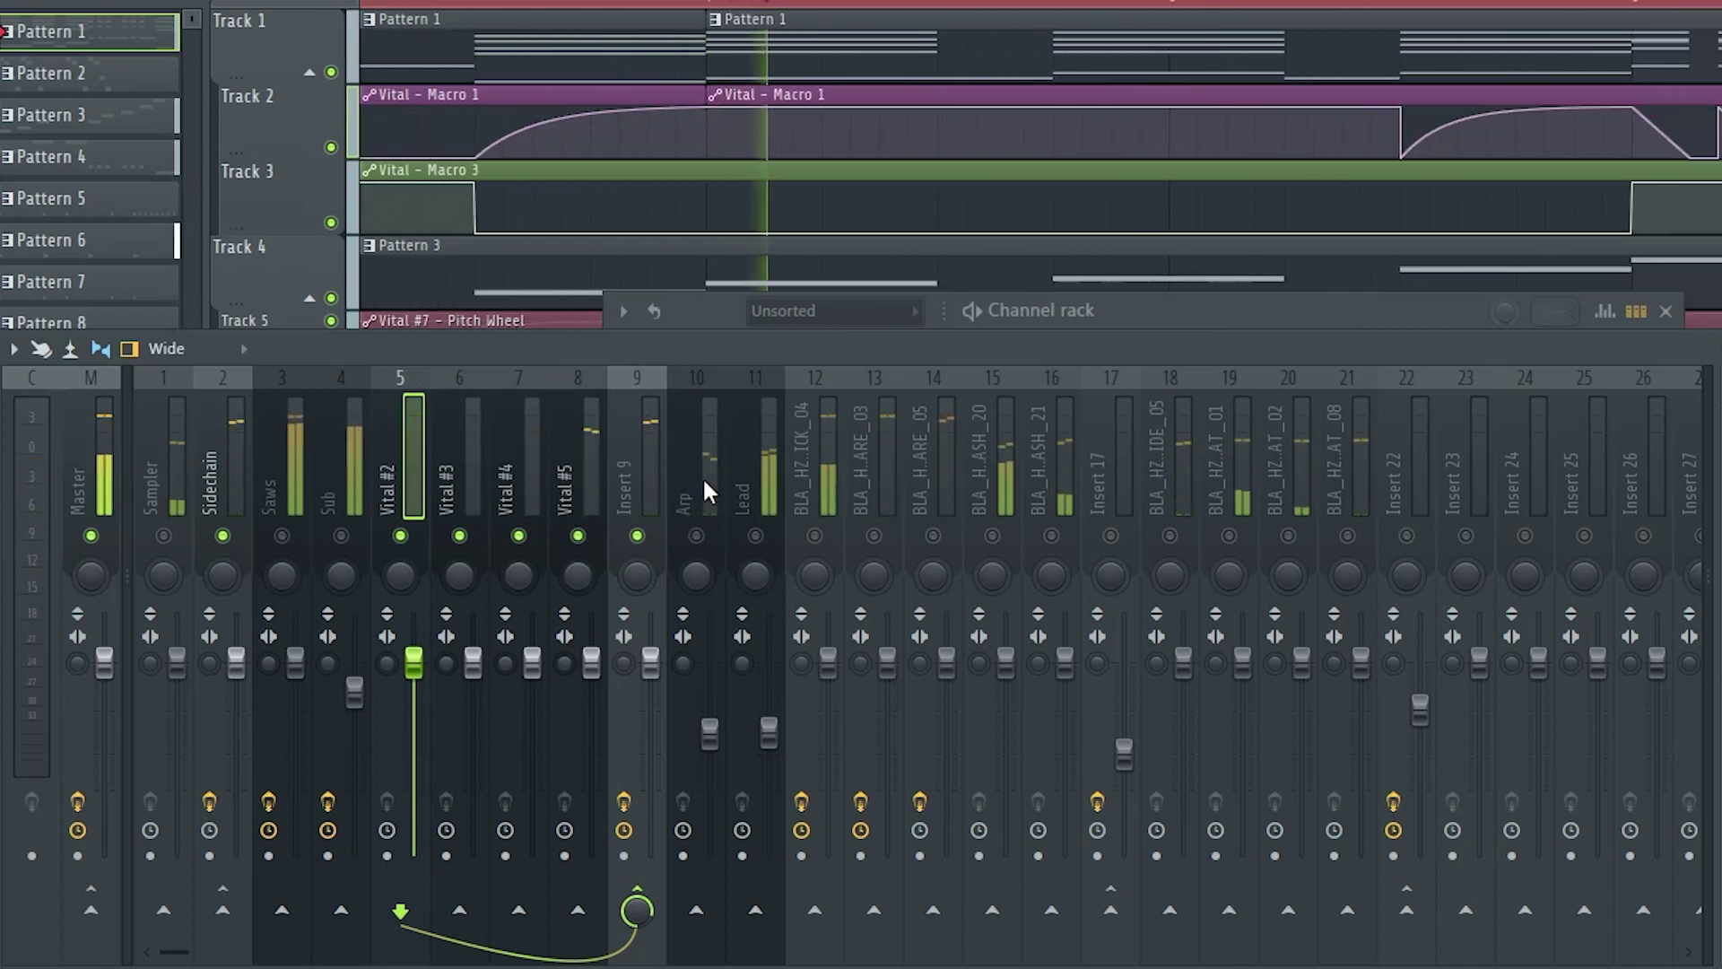
Bring the Channel rack listing the Vital channels to the front over the Mixer
key("F6")
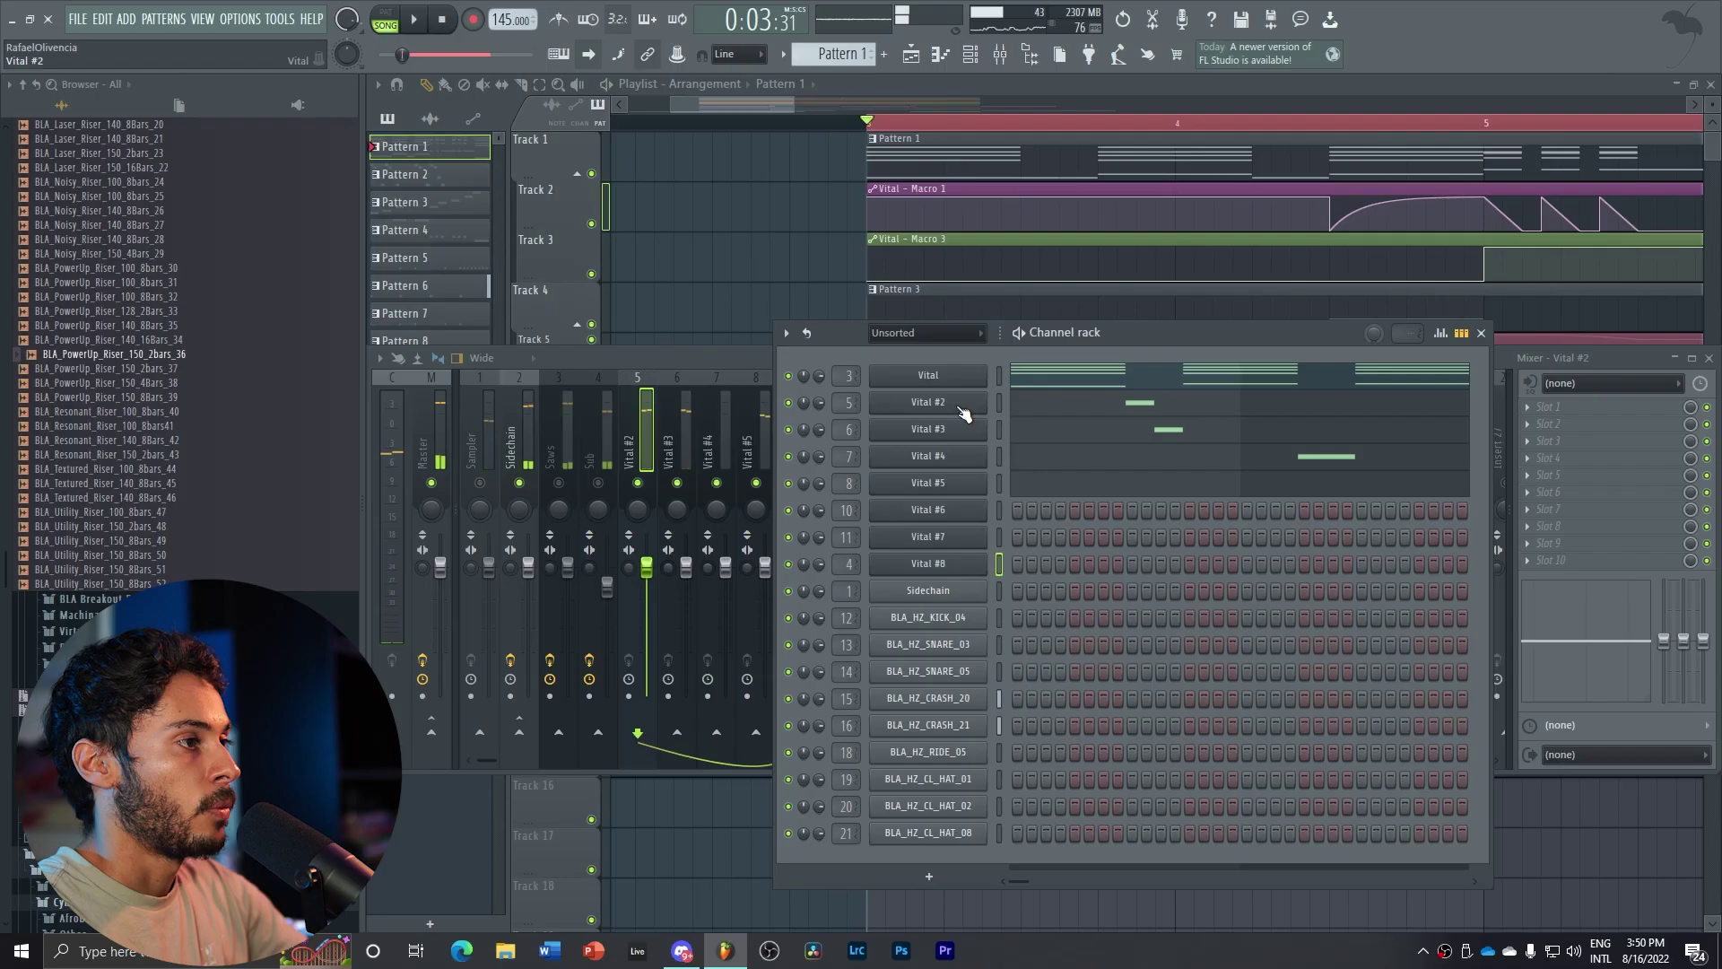
left_click(853, 404)
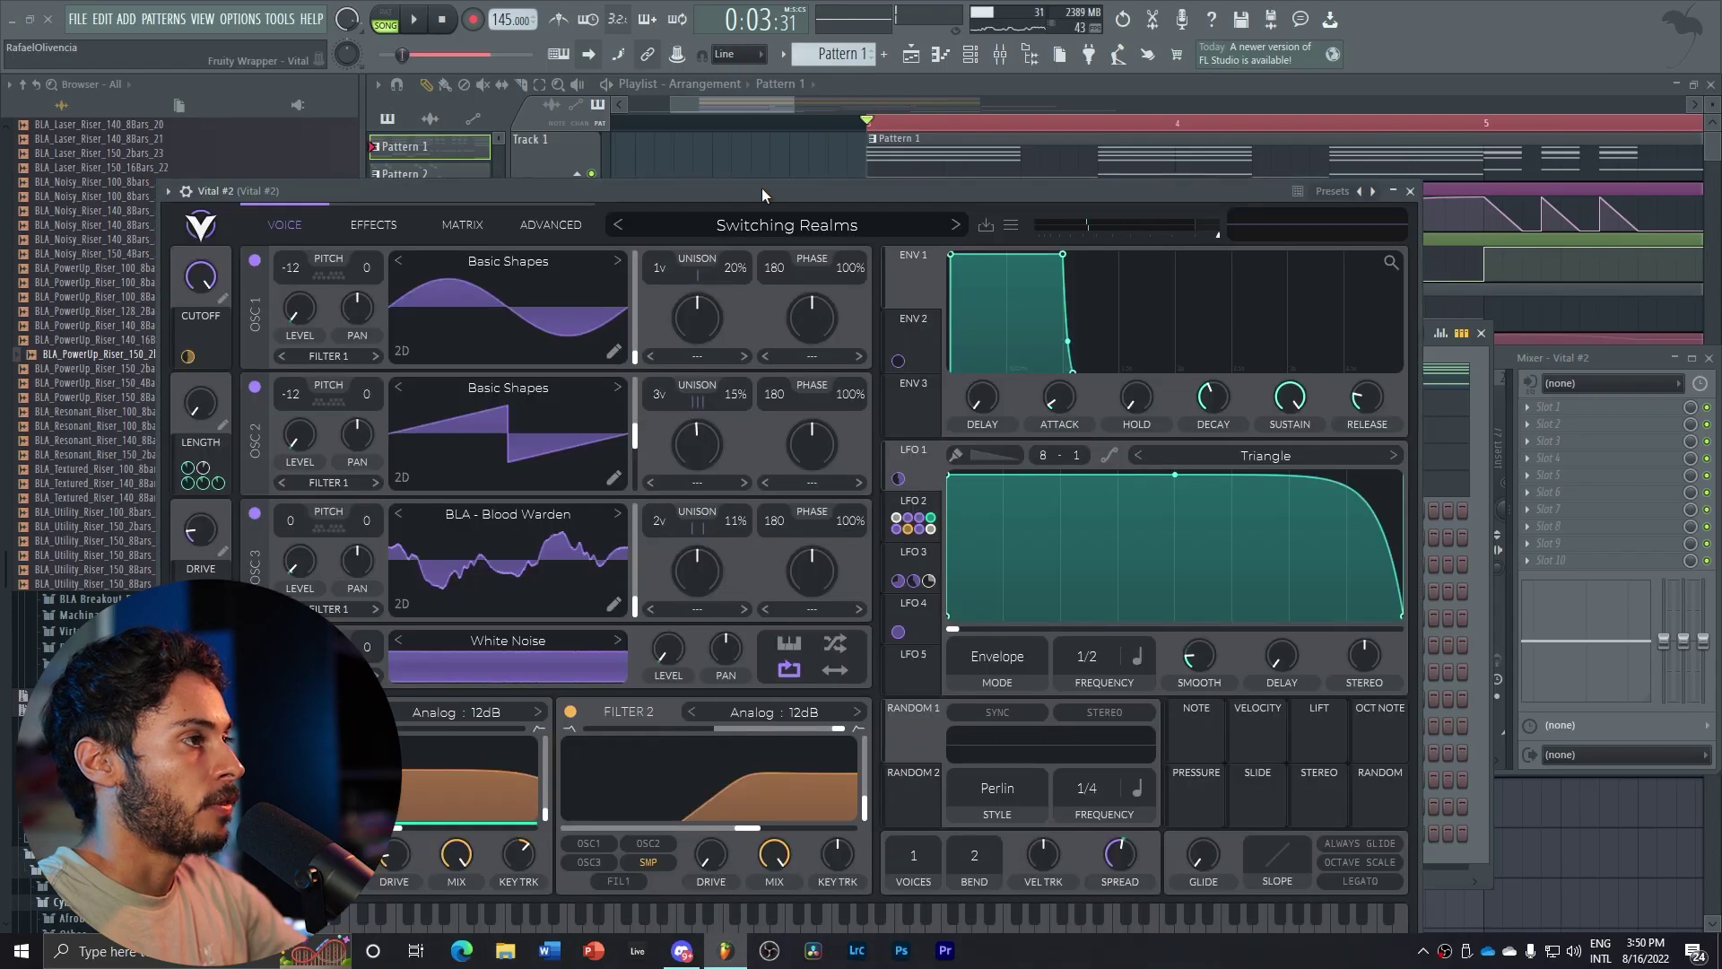
left_click_drag(761, 187, 758, 135)
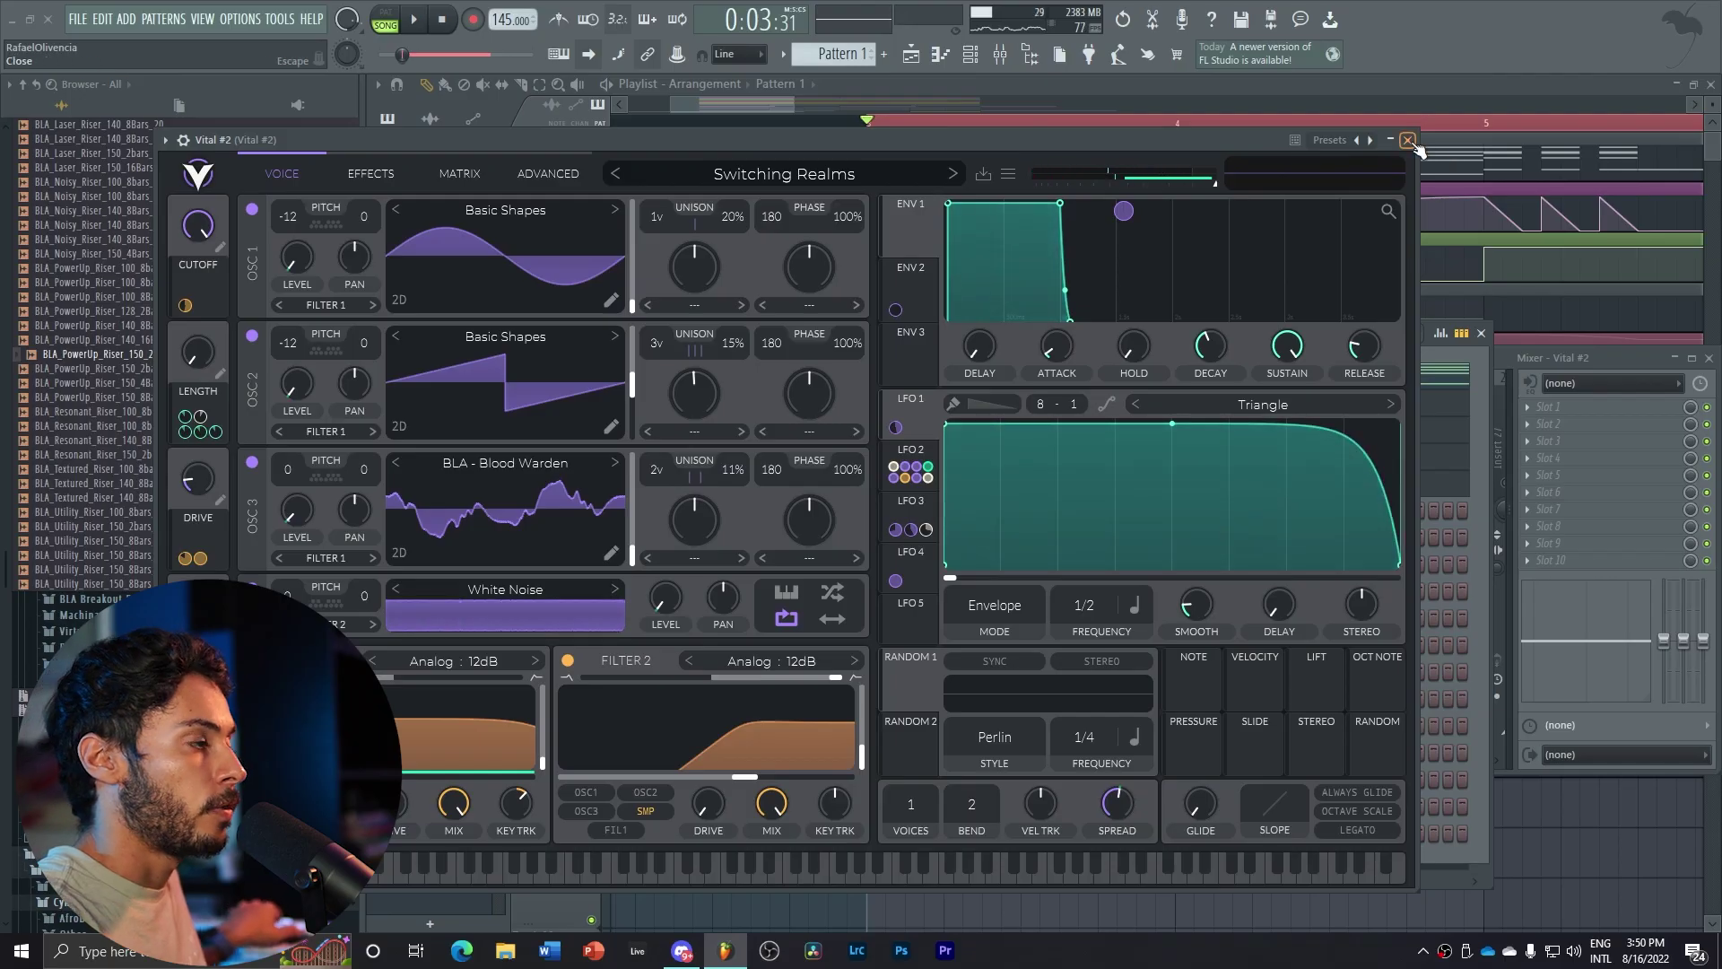
left_click(1408, 142)
left_click(965, 441)
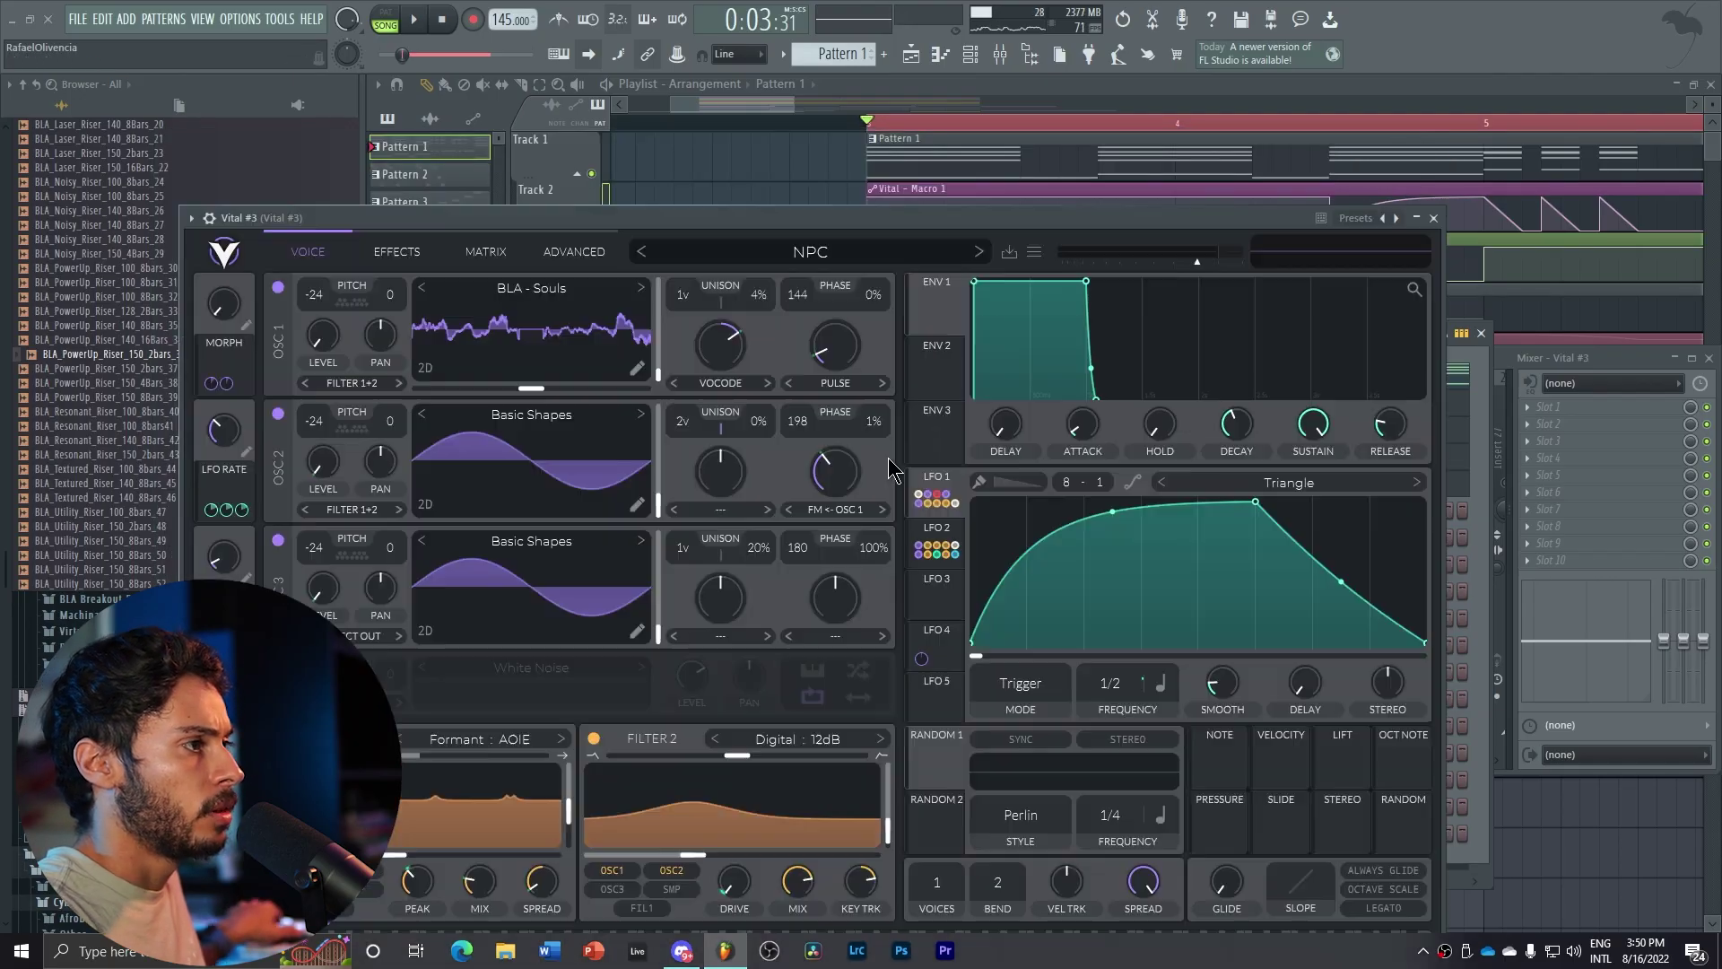
left_click_drag(792, 217, 824, 155)
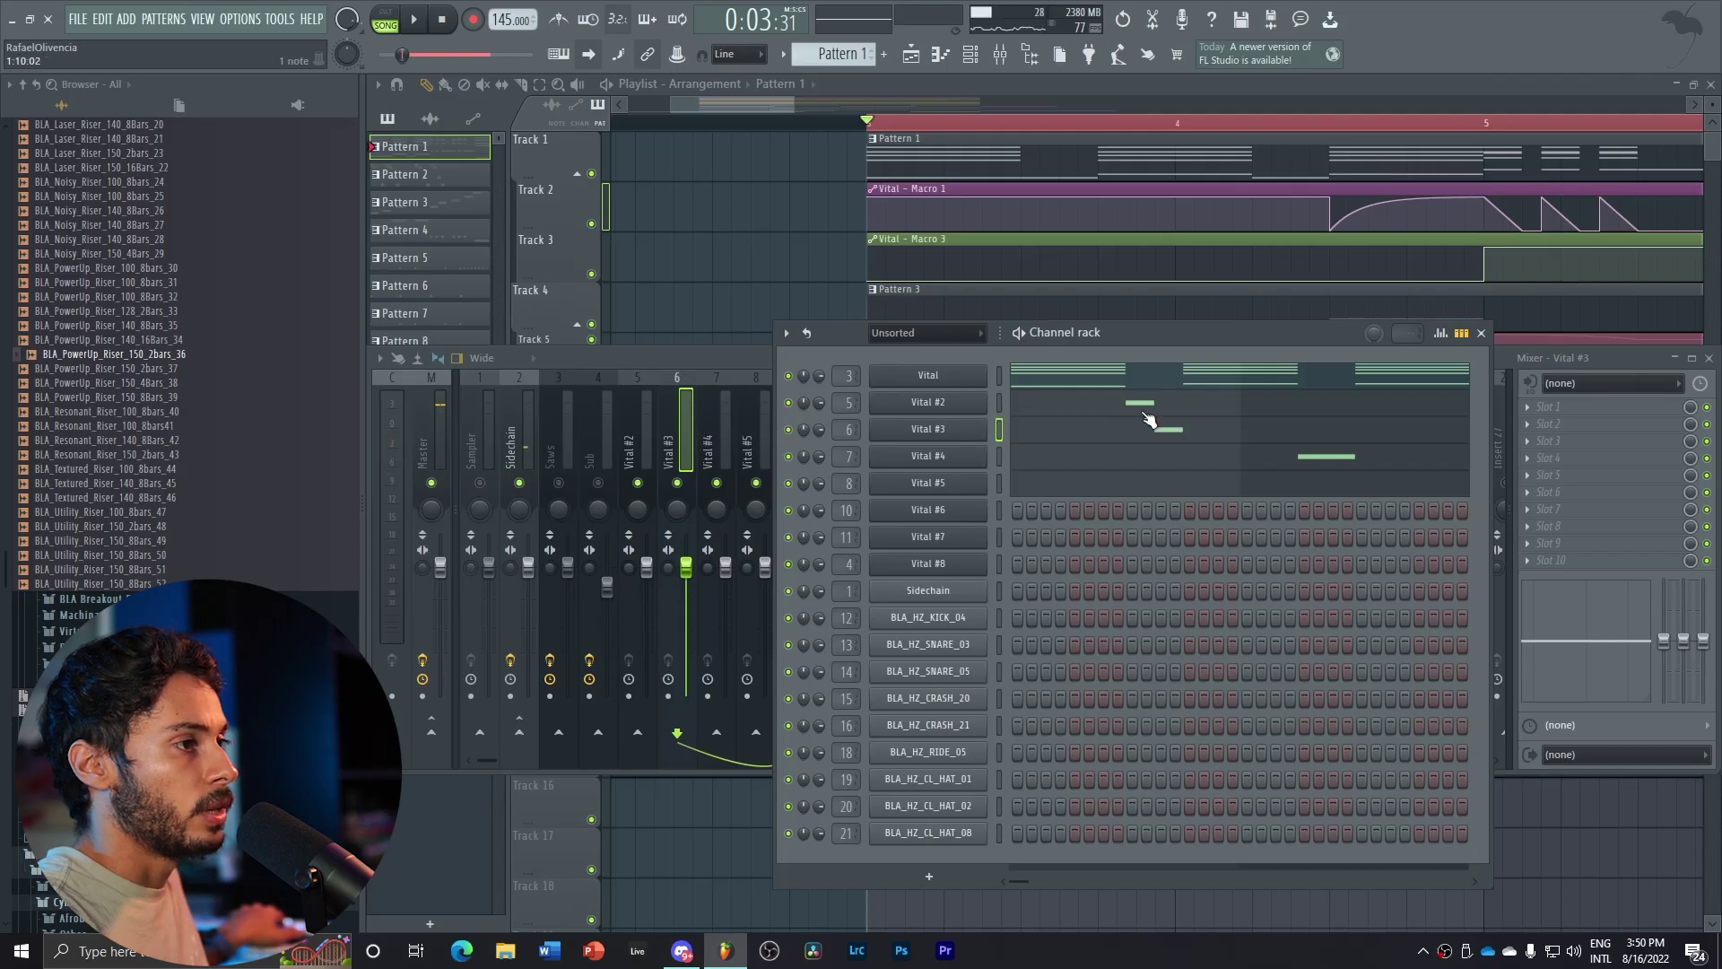
Check Vital #2, then view Vital #4's Dark Skies and Vital #5's Final Push presets
left_click(975, 407)
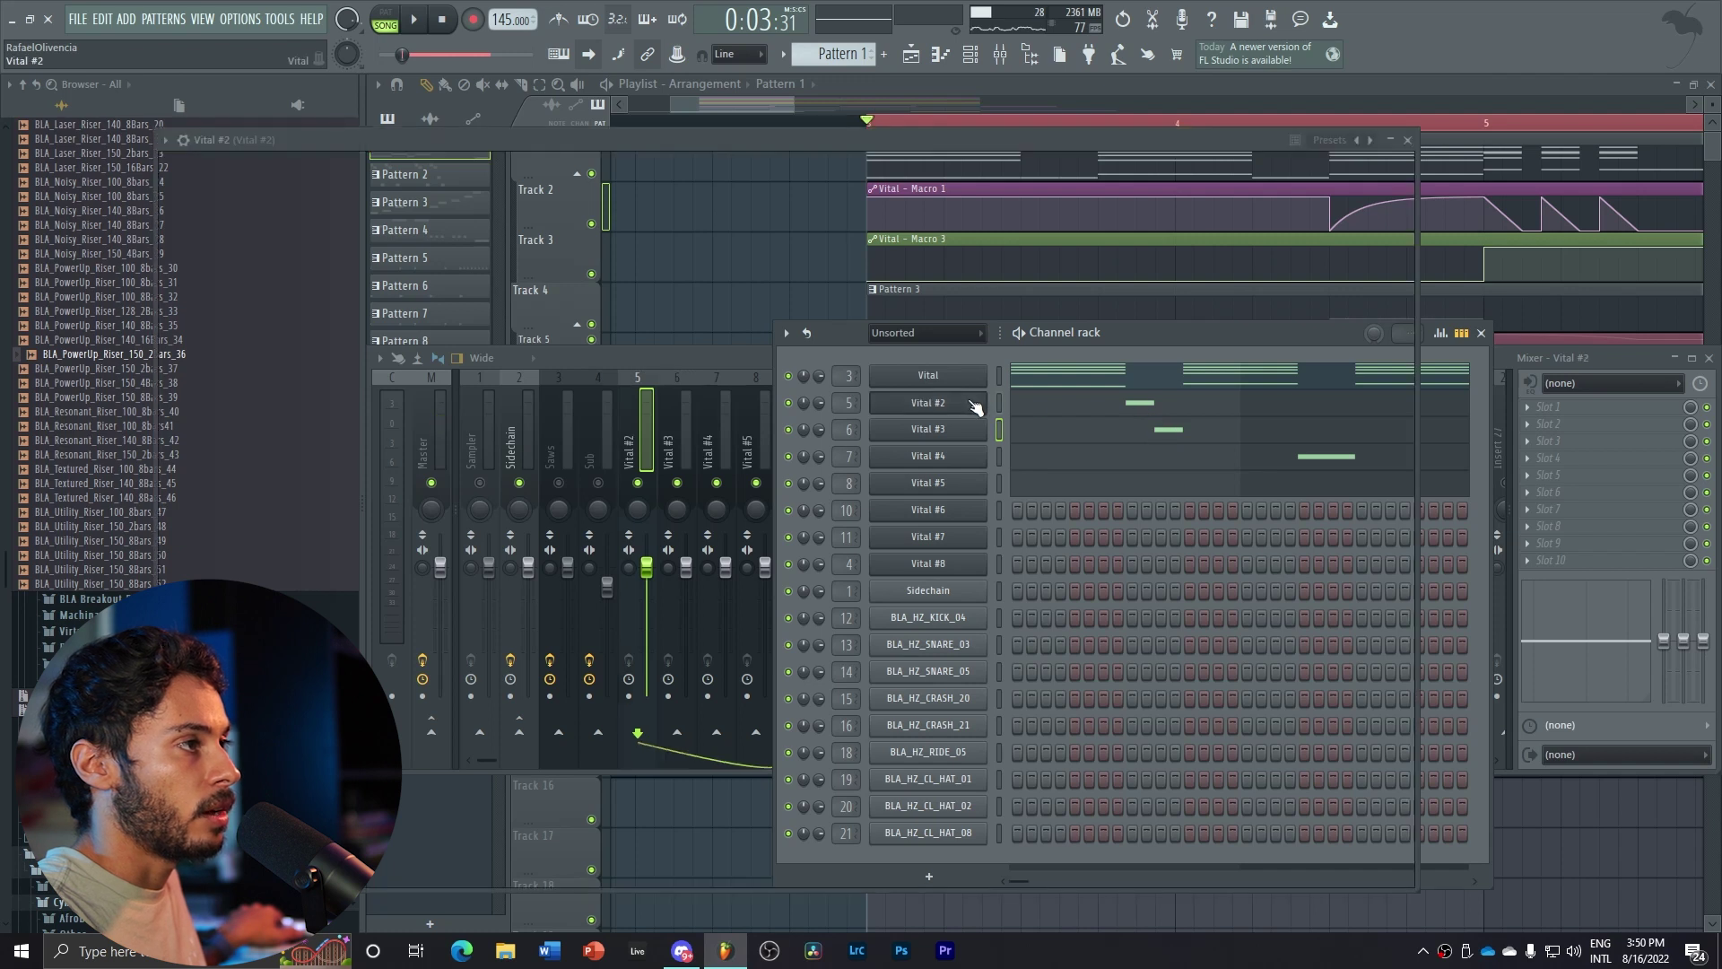
left_click(1408, 140)
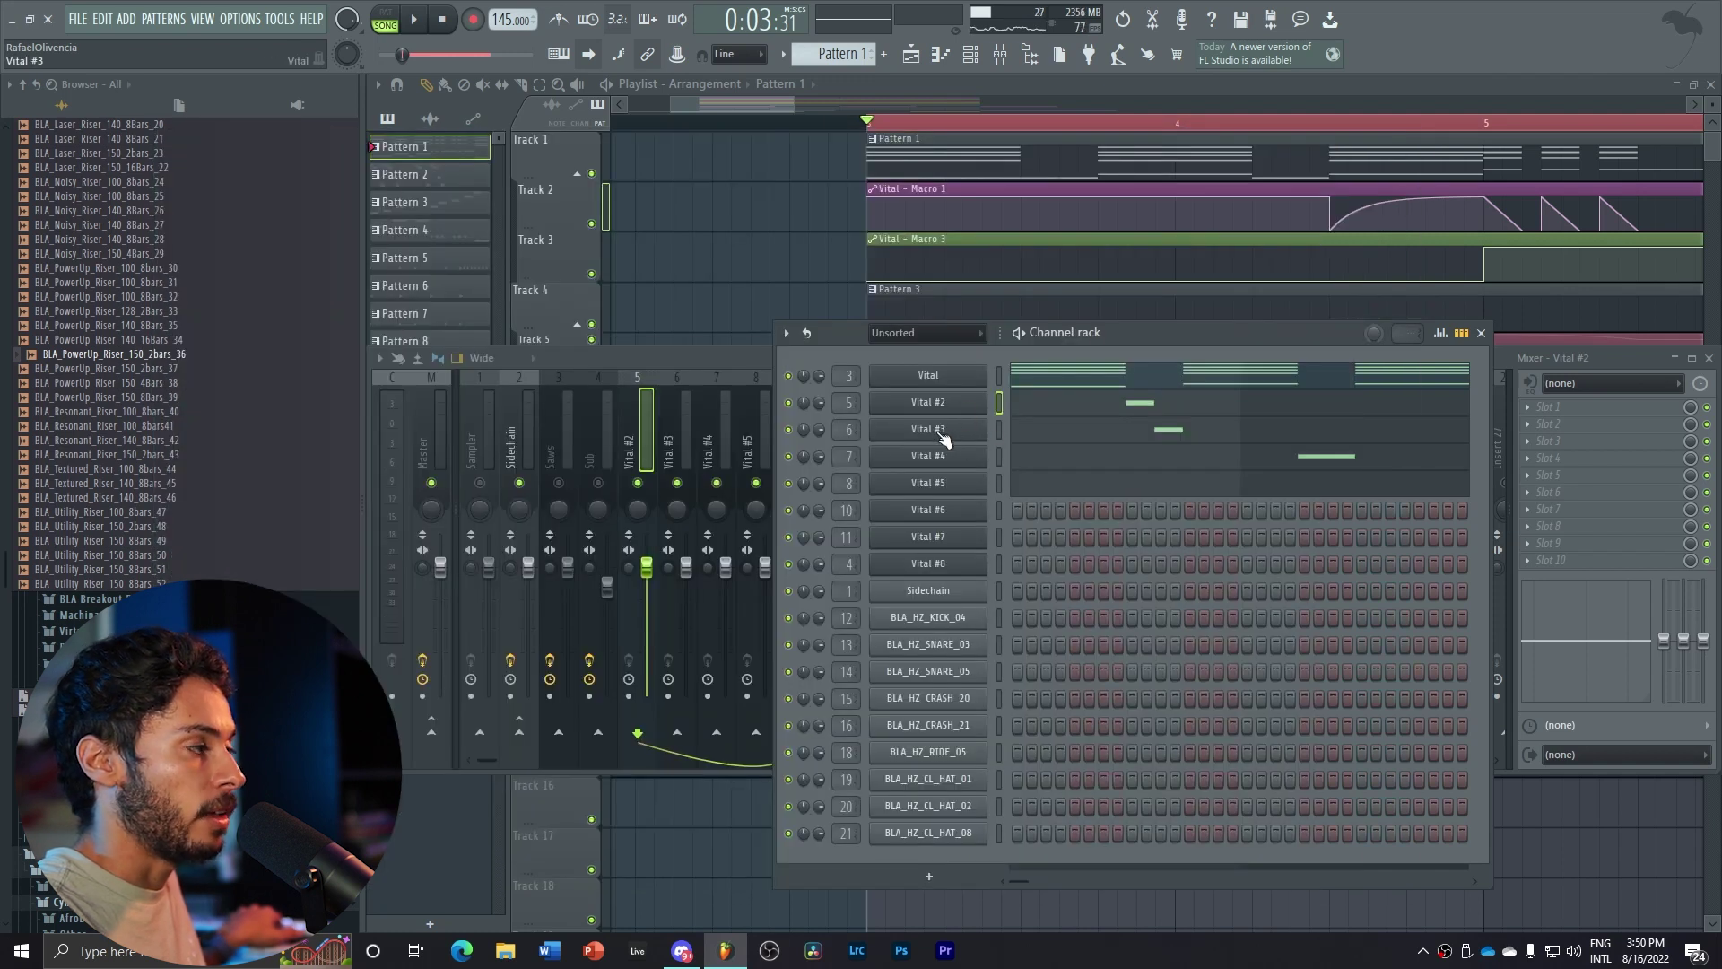
left_click(989, 457)
left_click_drag(768, 56, 700, 130)
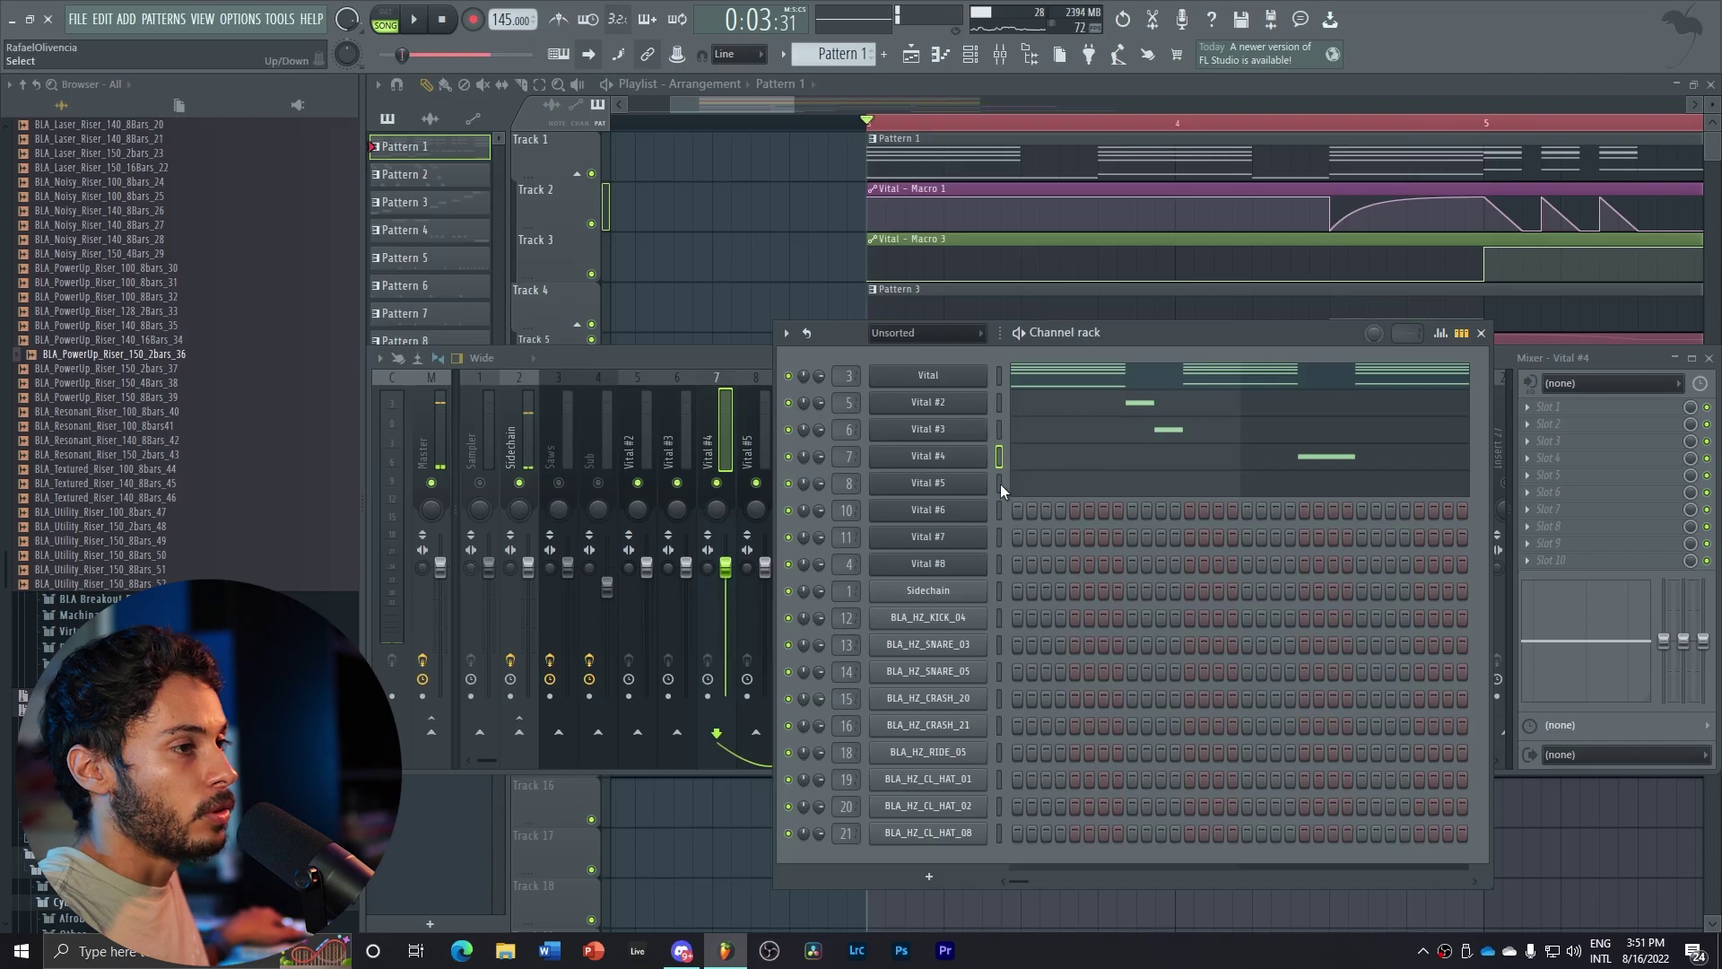
left_click(995, 482)
left_click_drag(728, 252, 757, 136)
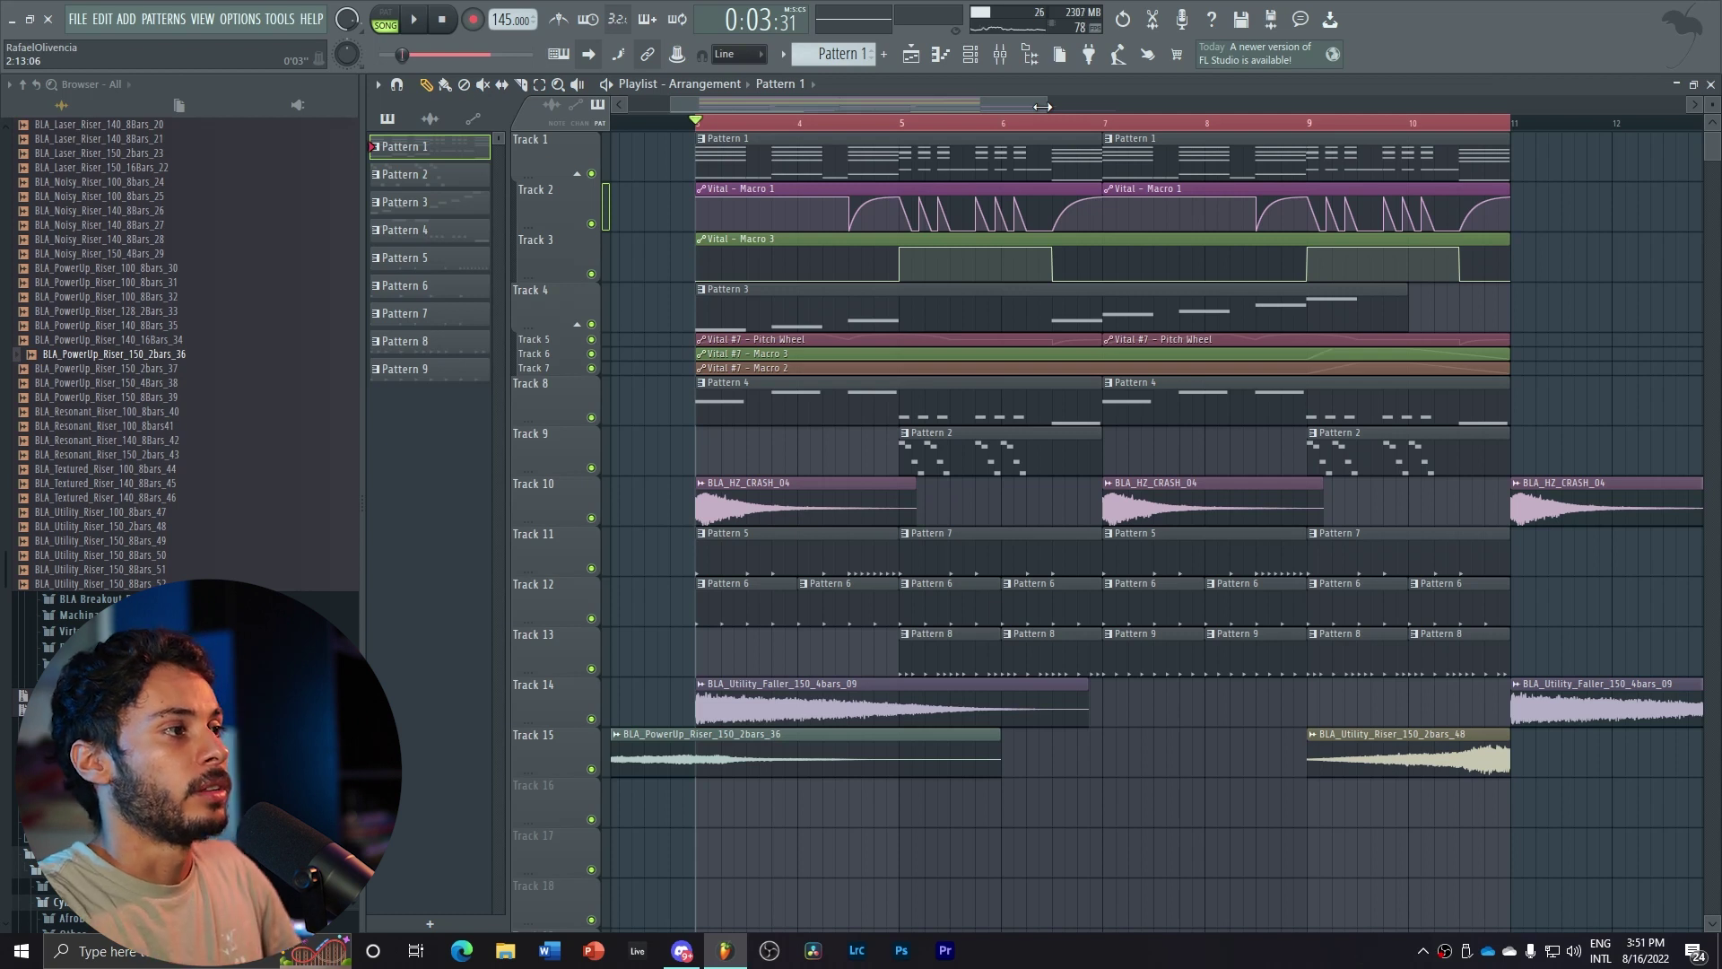
Zoom the playlist to bars 3–5 and make only Tracks 11 and 12 audible
left_click_drag(704, 137, 861, 136)
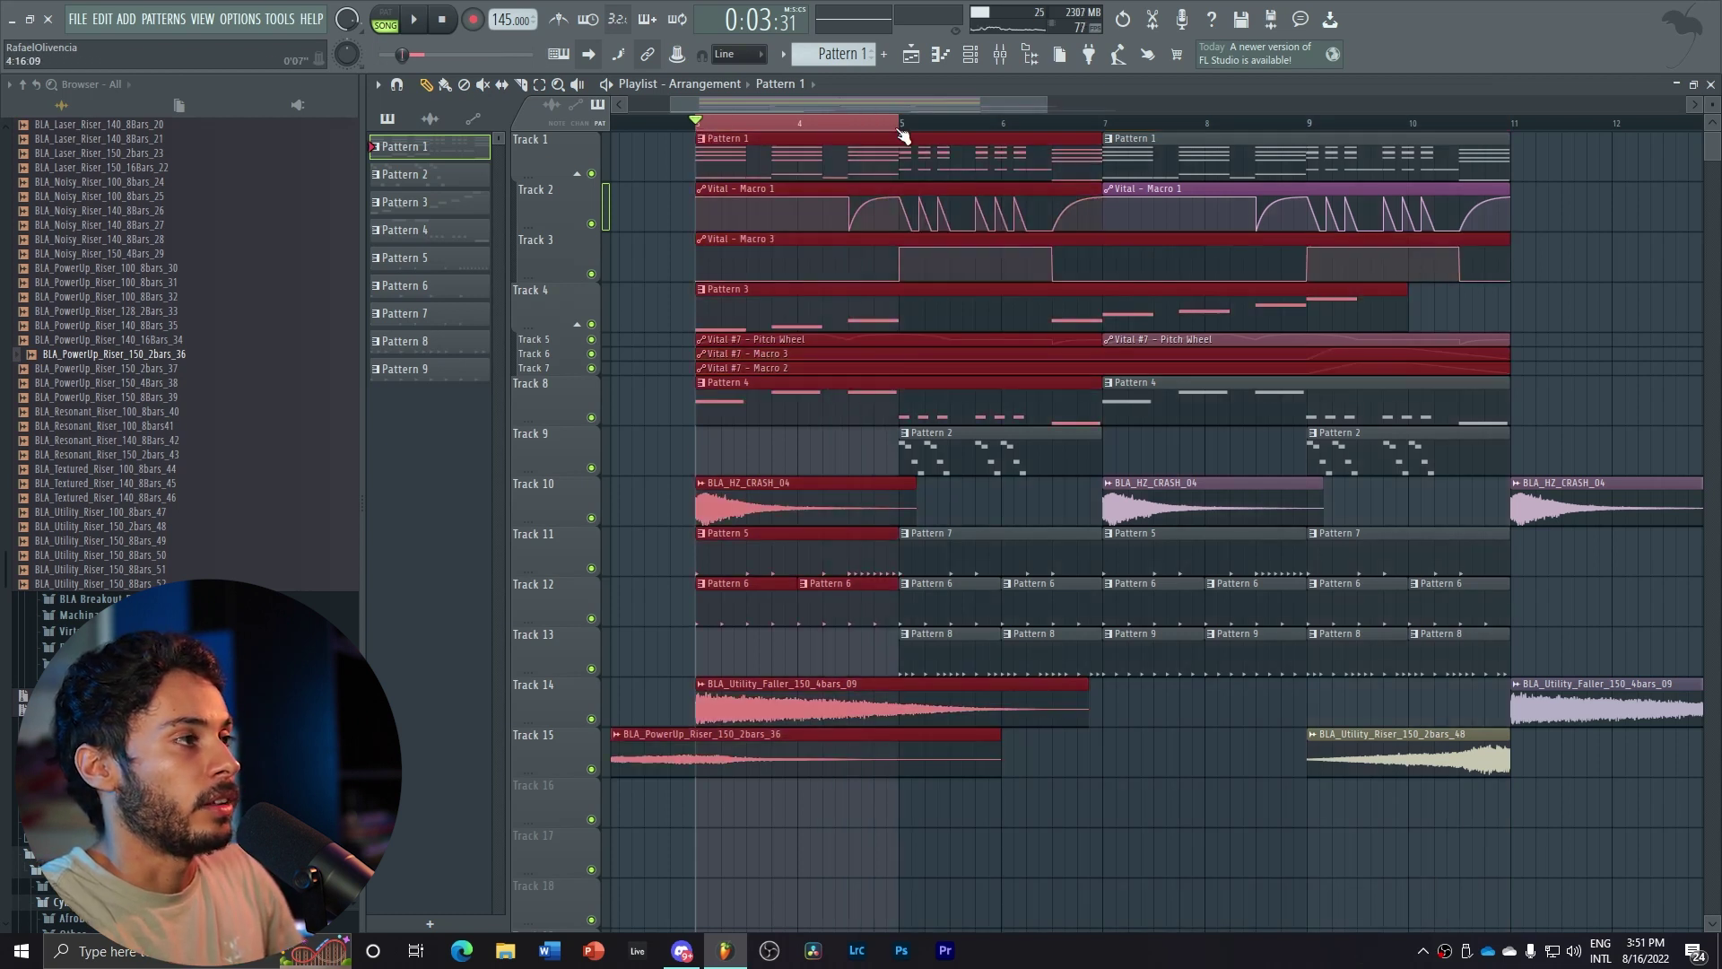
key("F9")
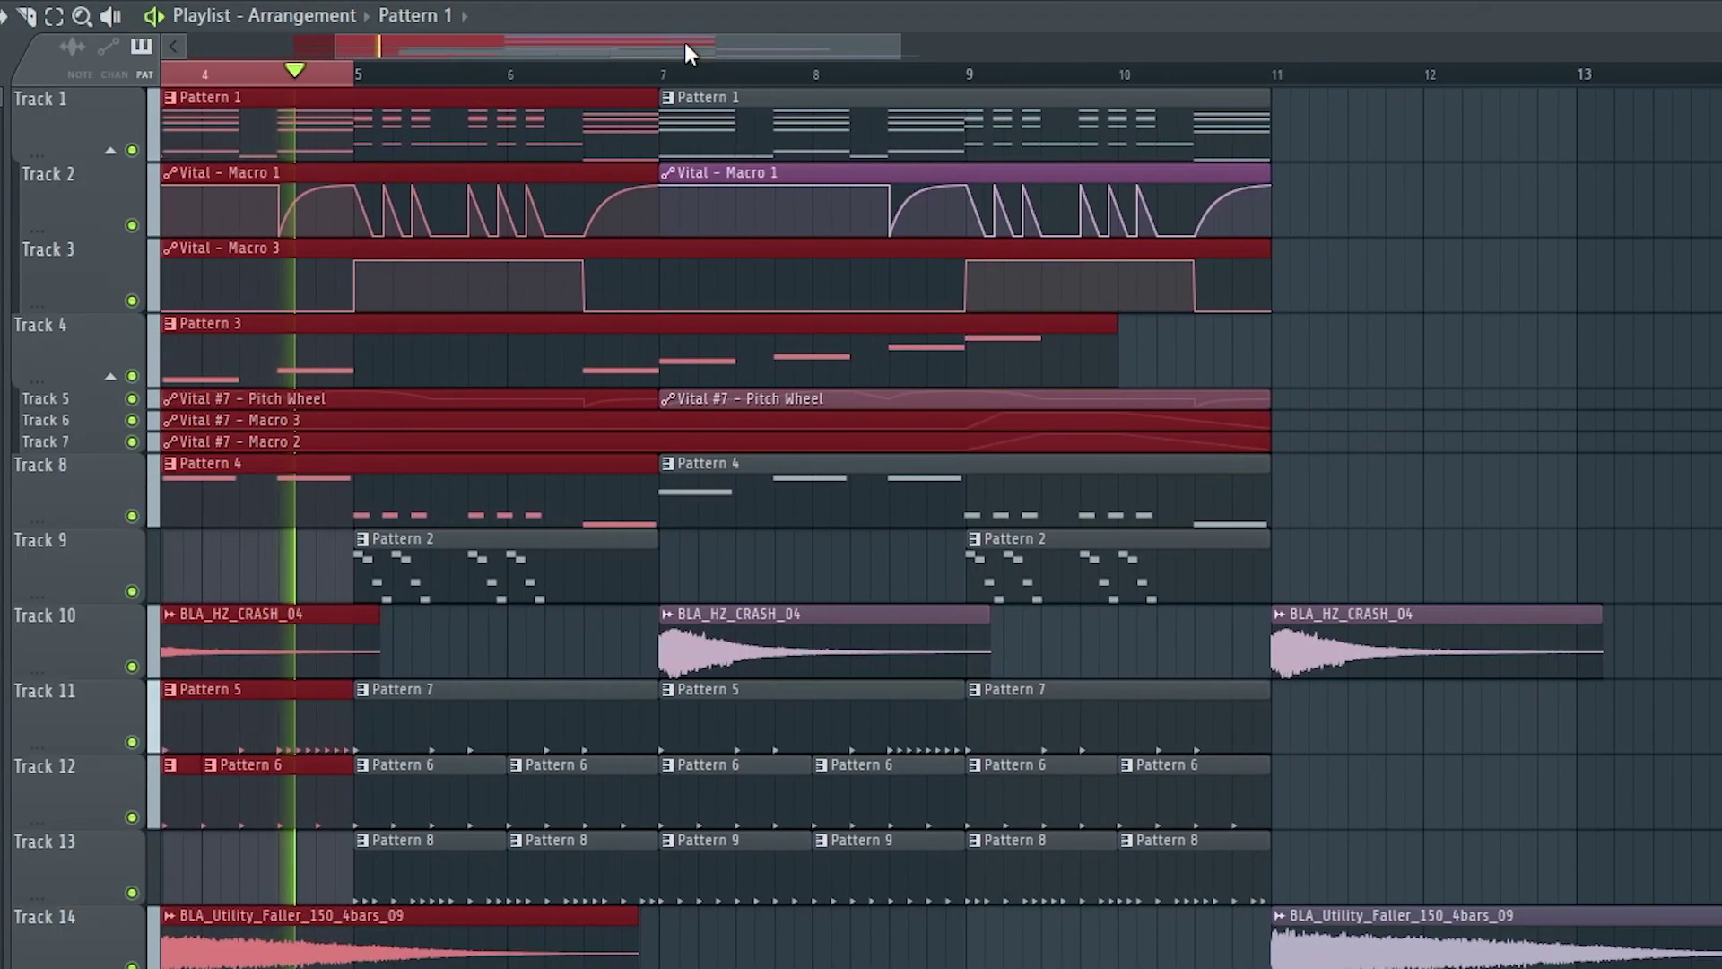
mouse_move(683, 39)
left_mouse_down()
mouse_move(904, 40)
mouse_move(806, 39)
left_mouse_up()
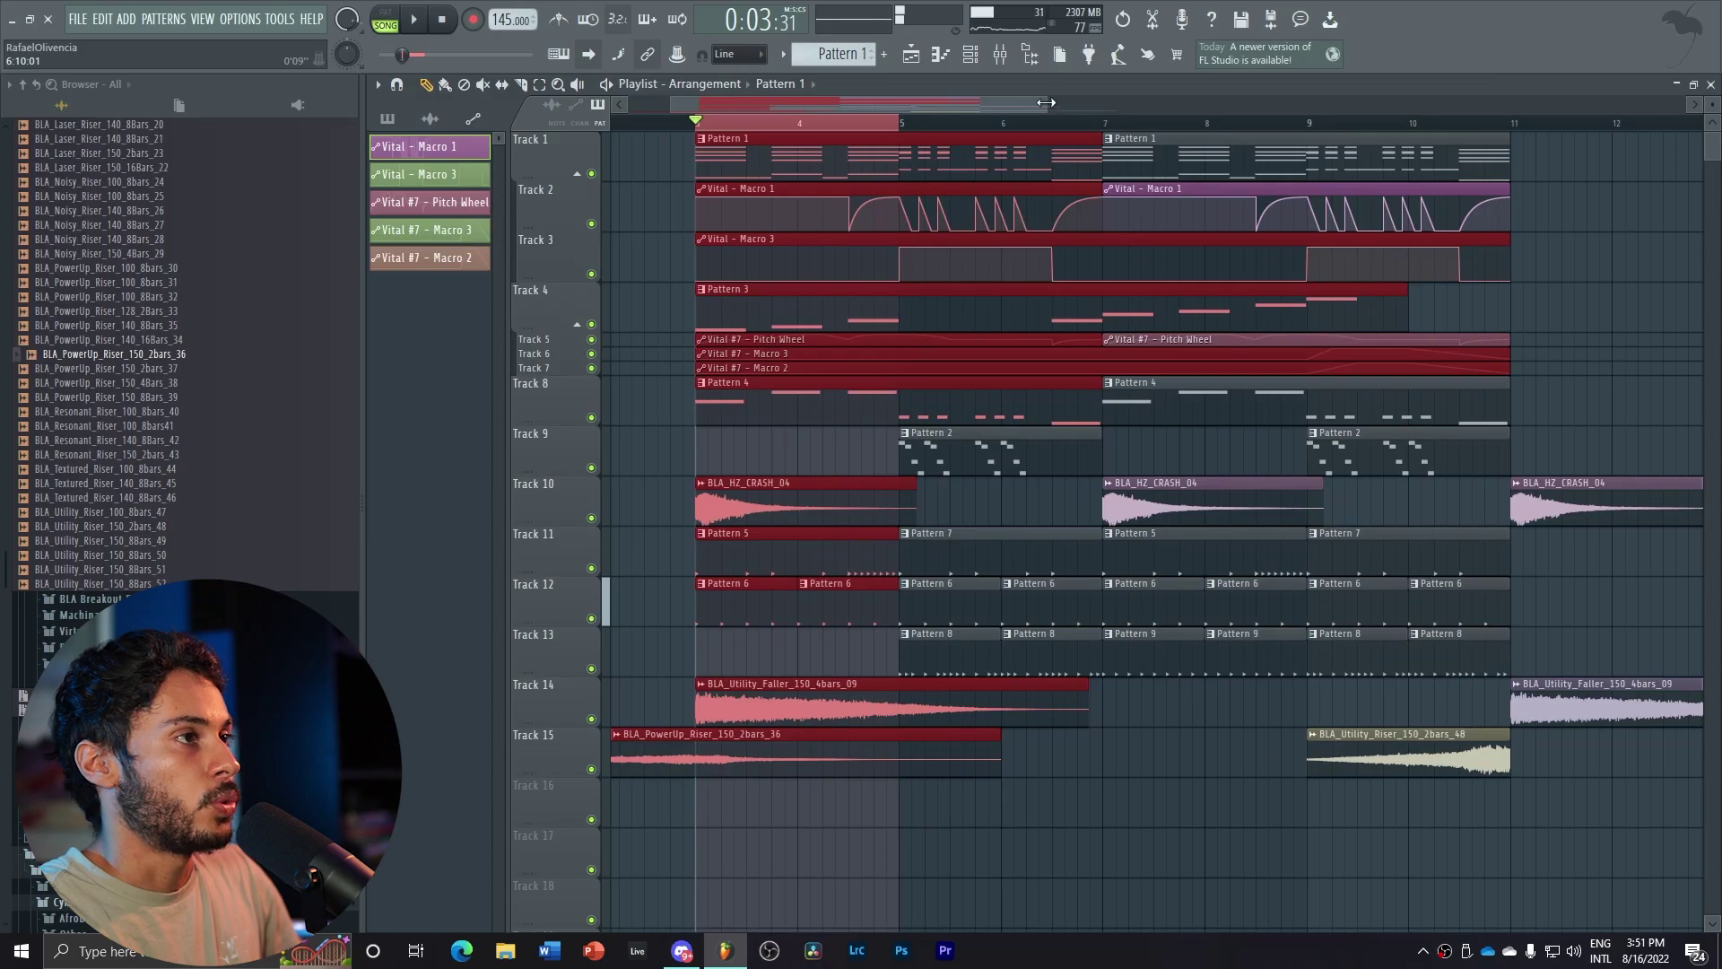
left_click_drag(1045, 103, 813, 102)
left_click(802, 514)
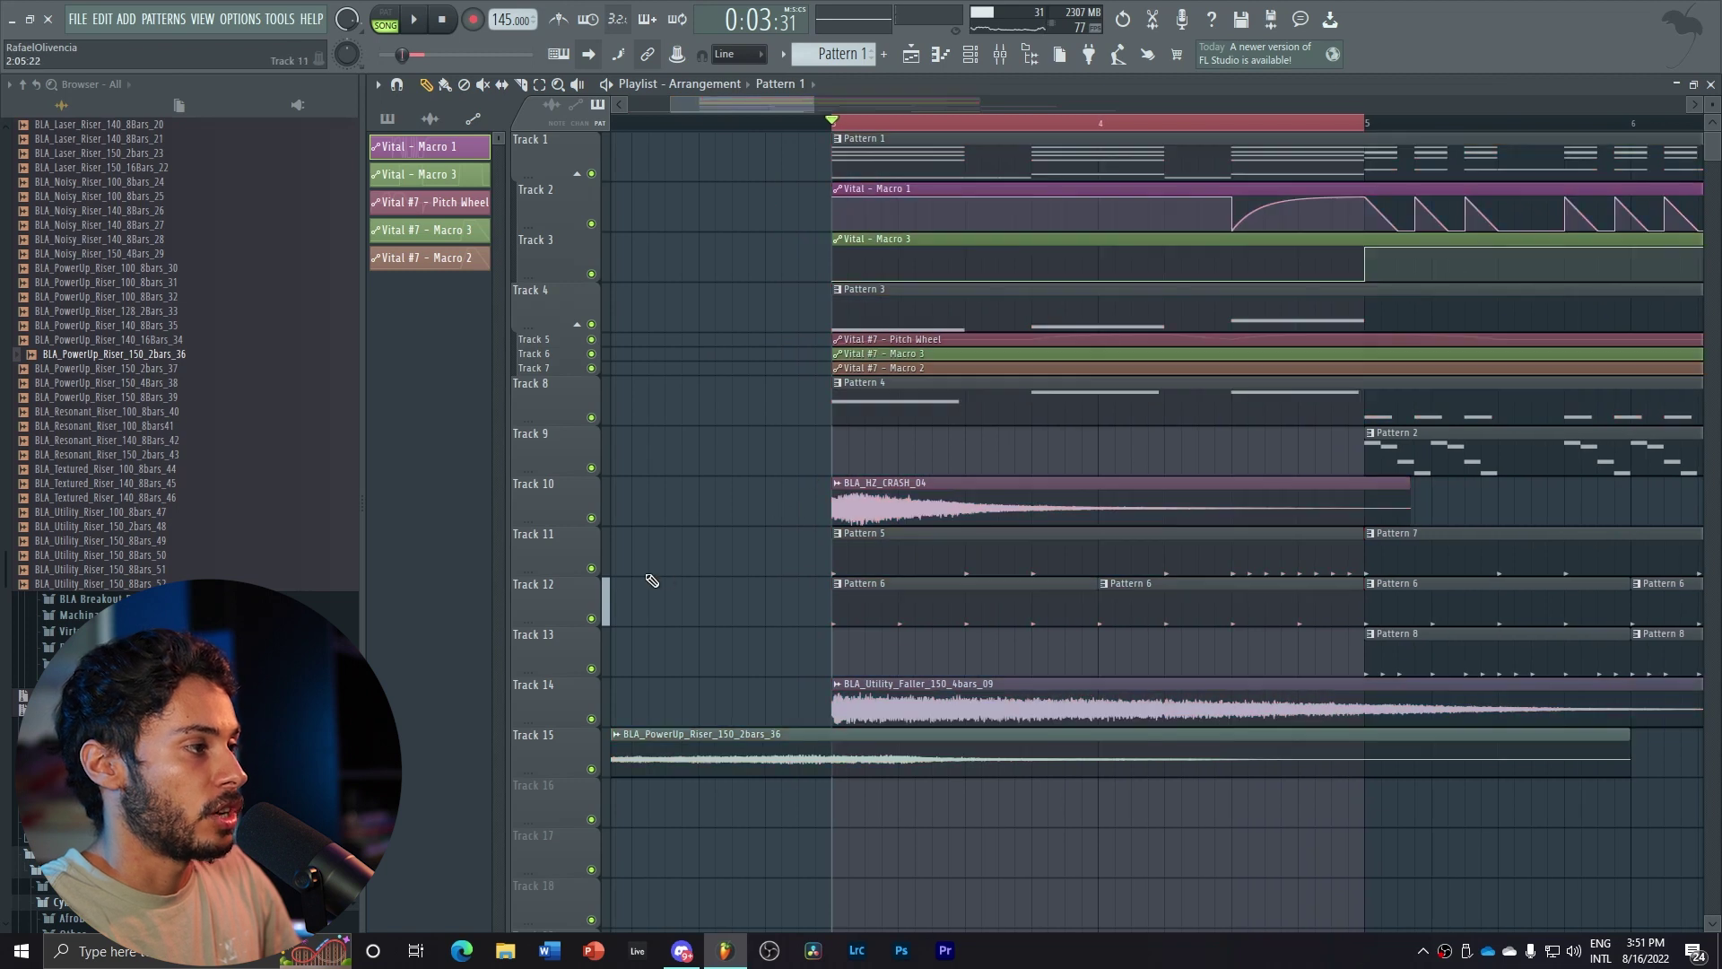
left_click(591, 568, "ctrl")
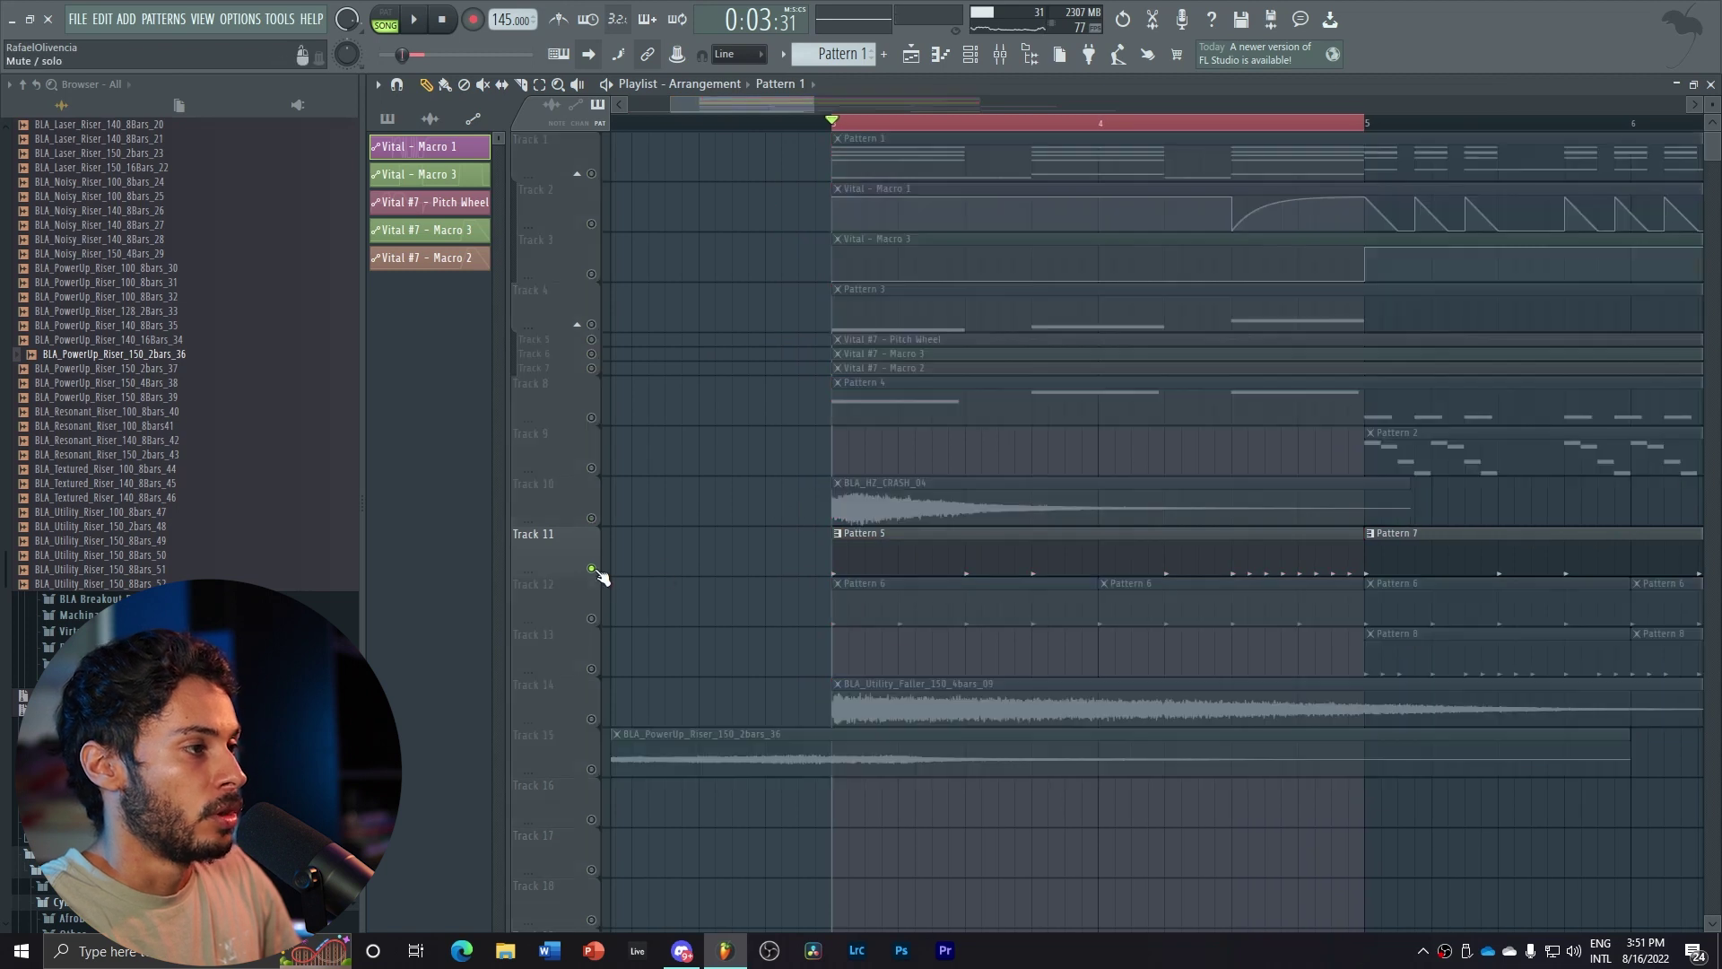
left_click(590, 617)
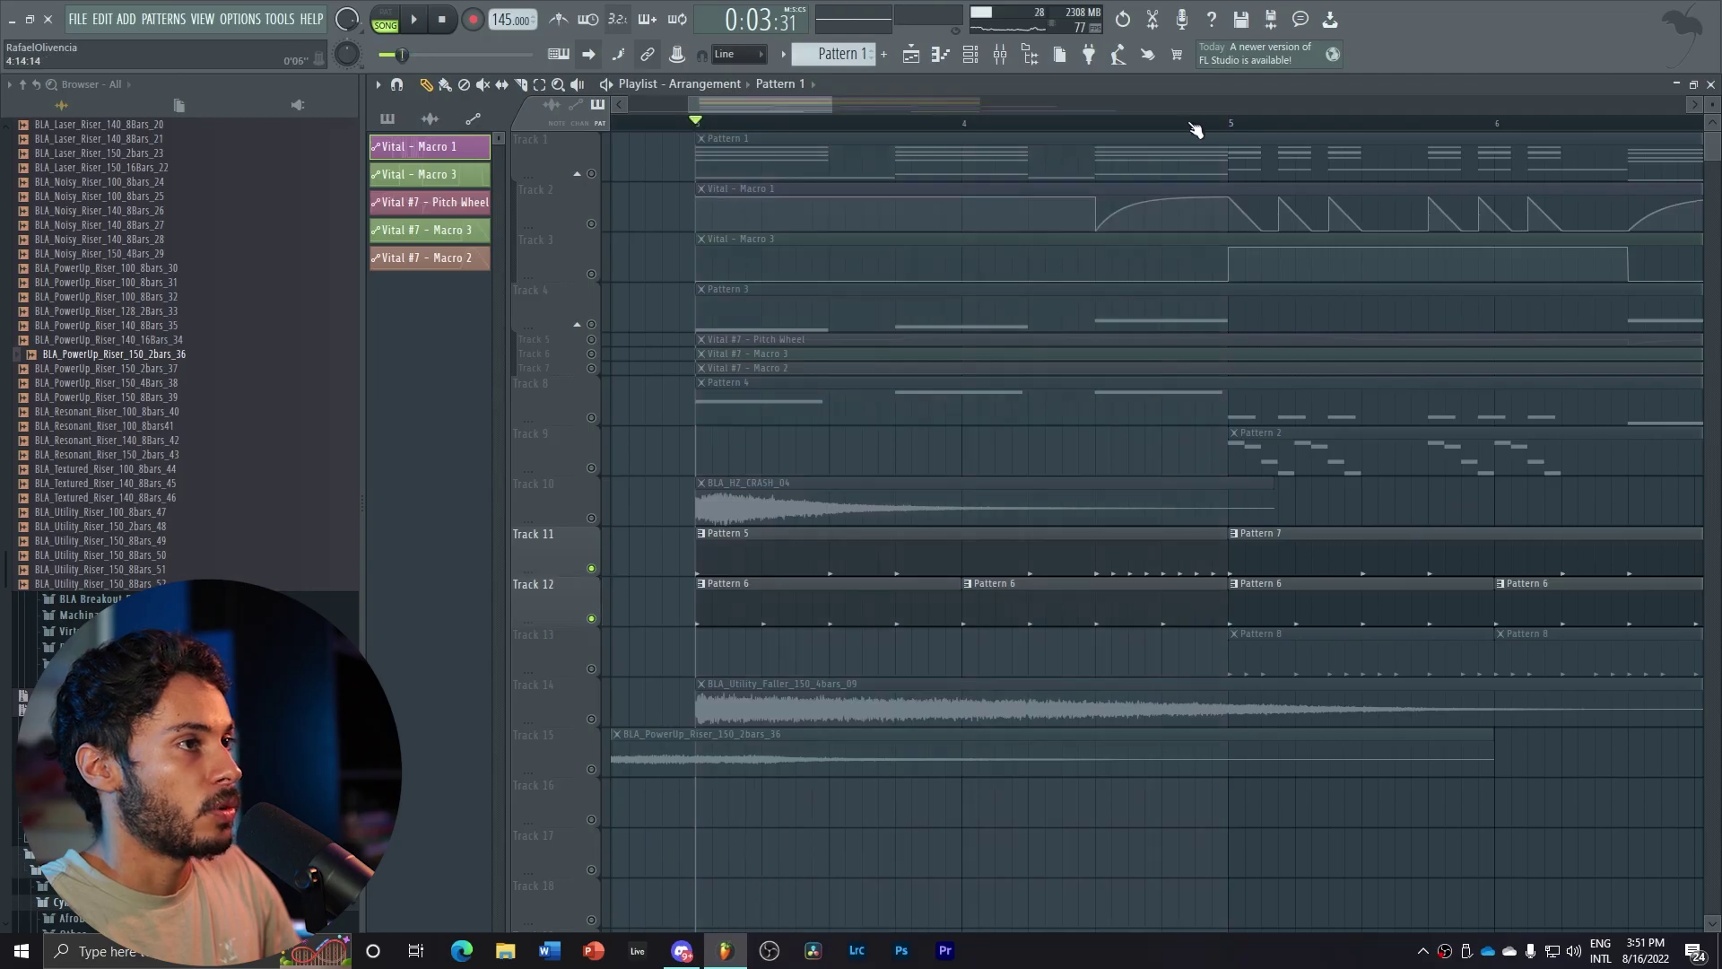
Unsolo all tracks, then solo and play Track 9 with Pattern 2
right_click(591, 568)
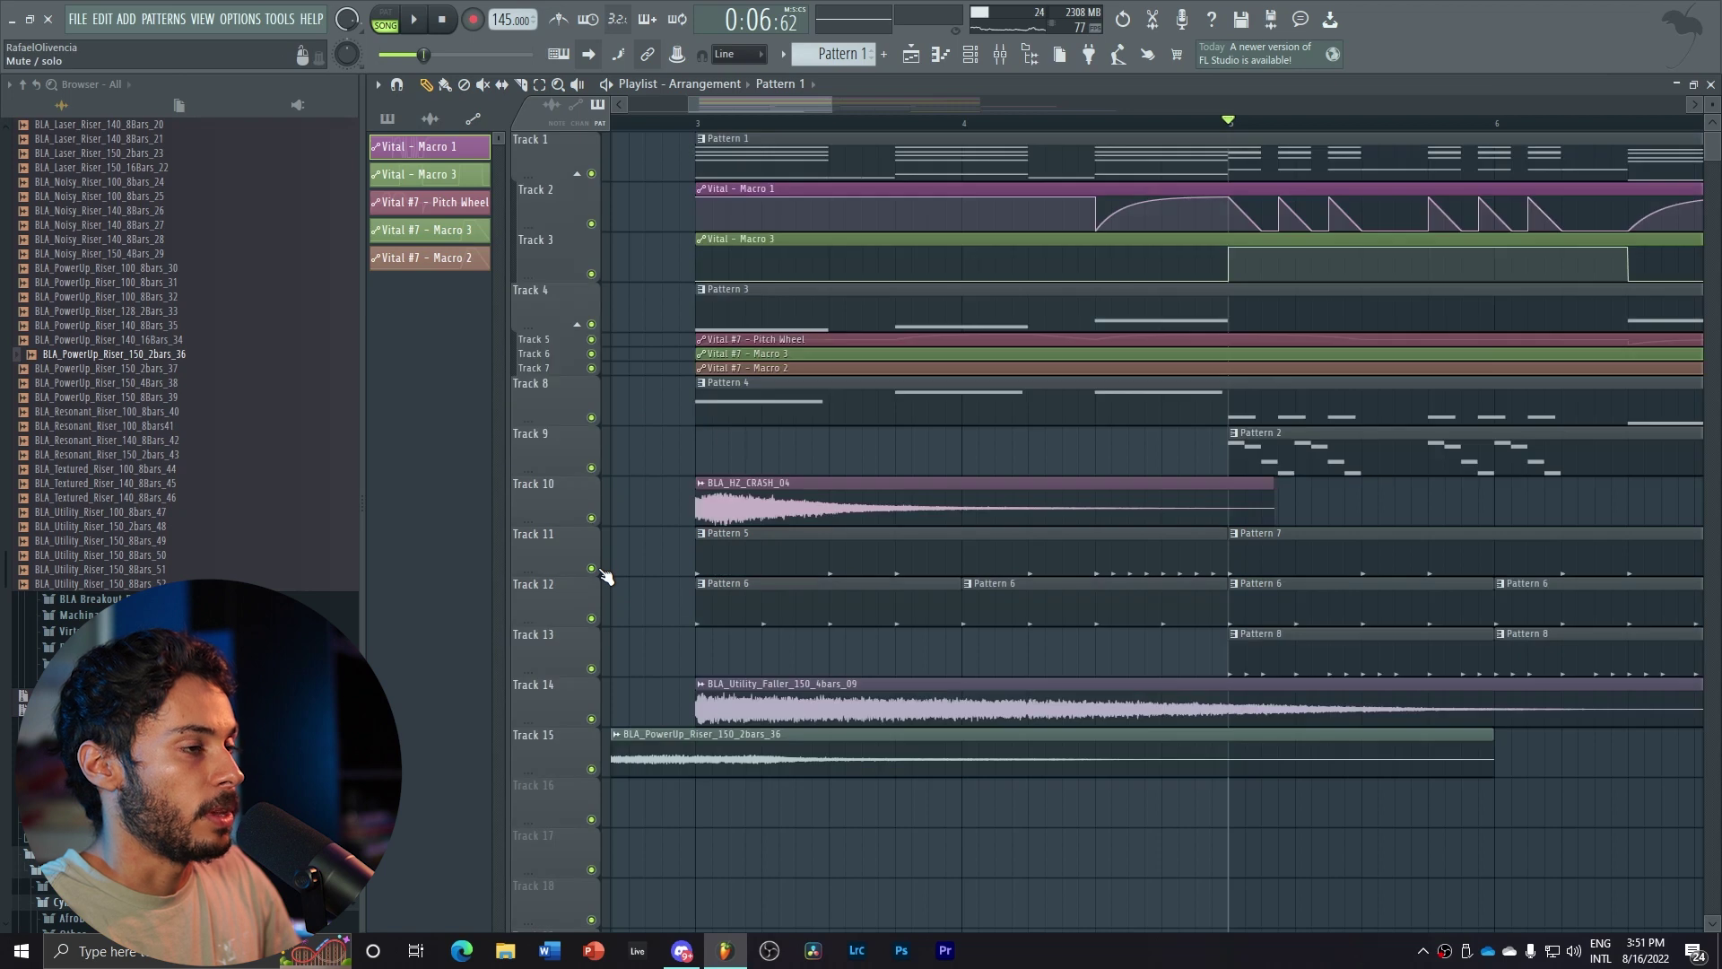
right_click(590, 467)
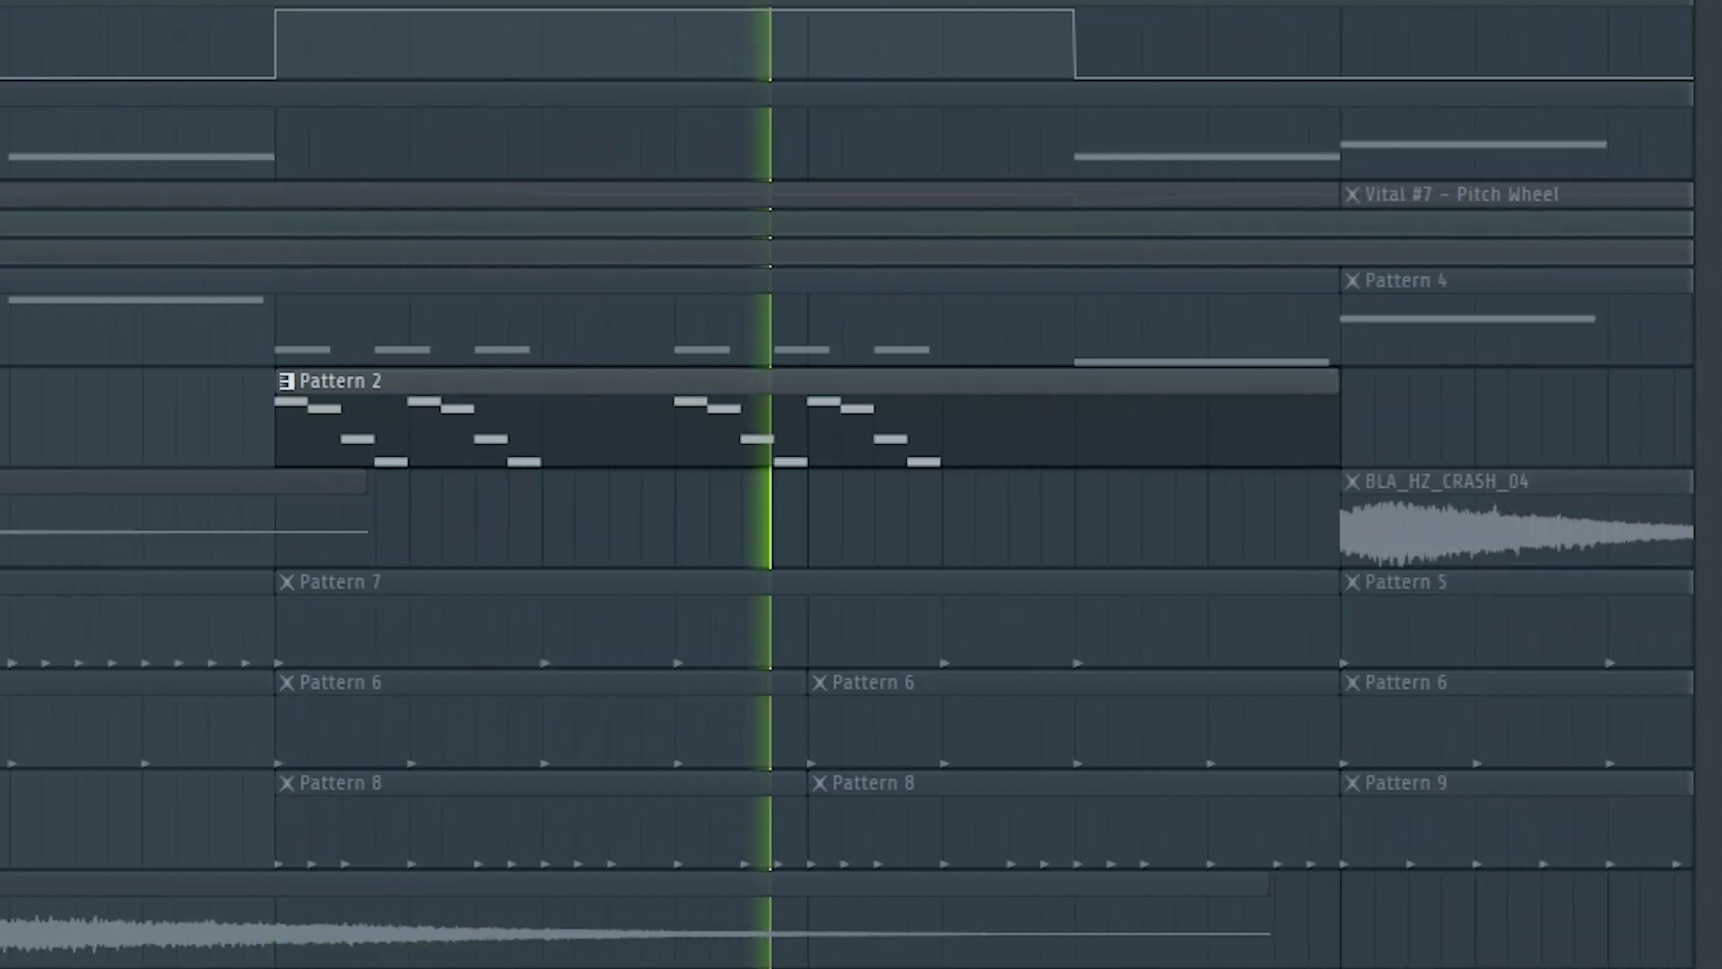
key("space")
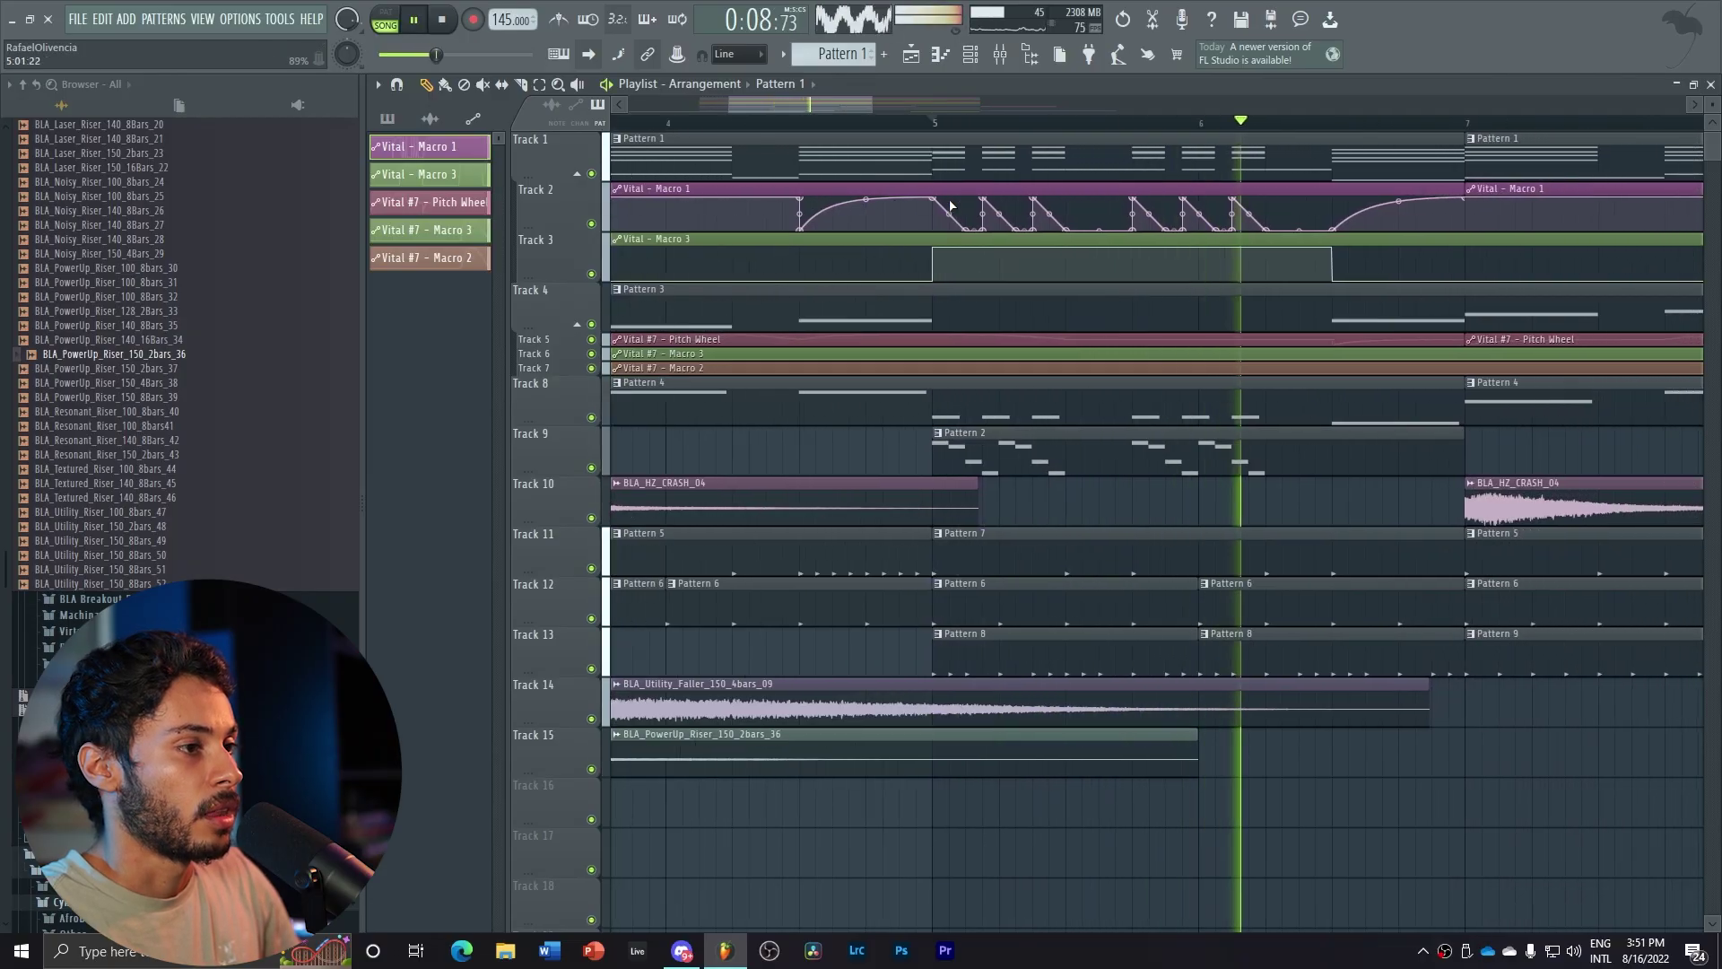
key("space")
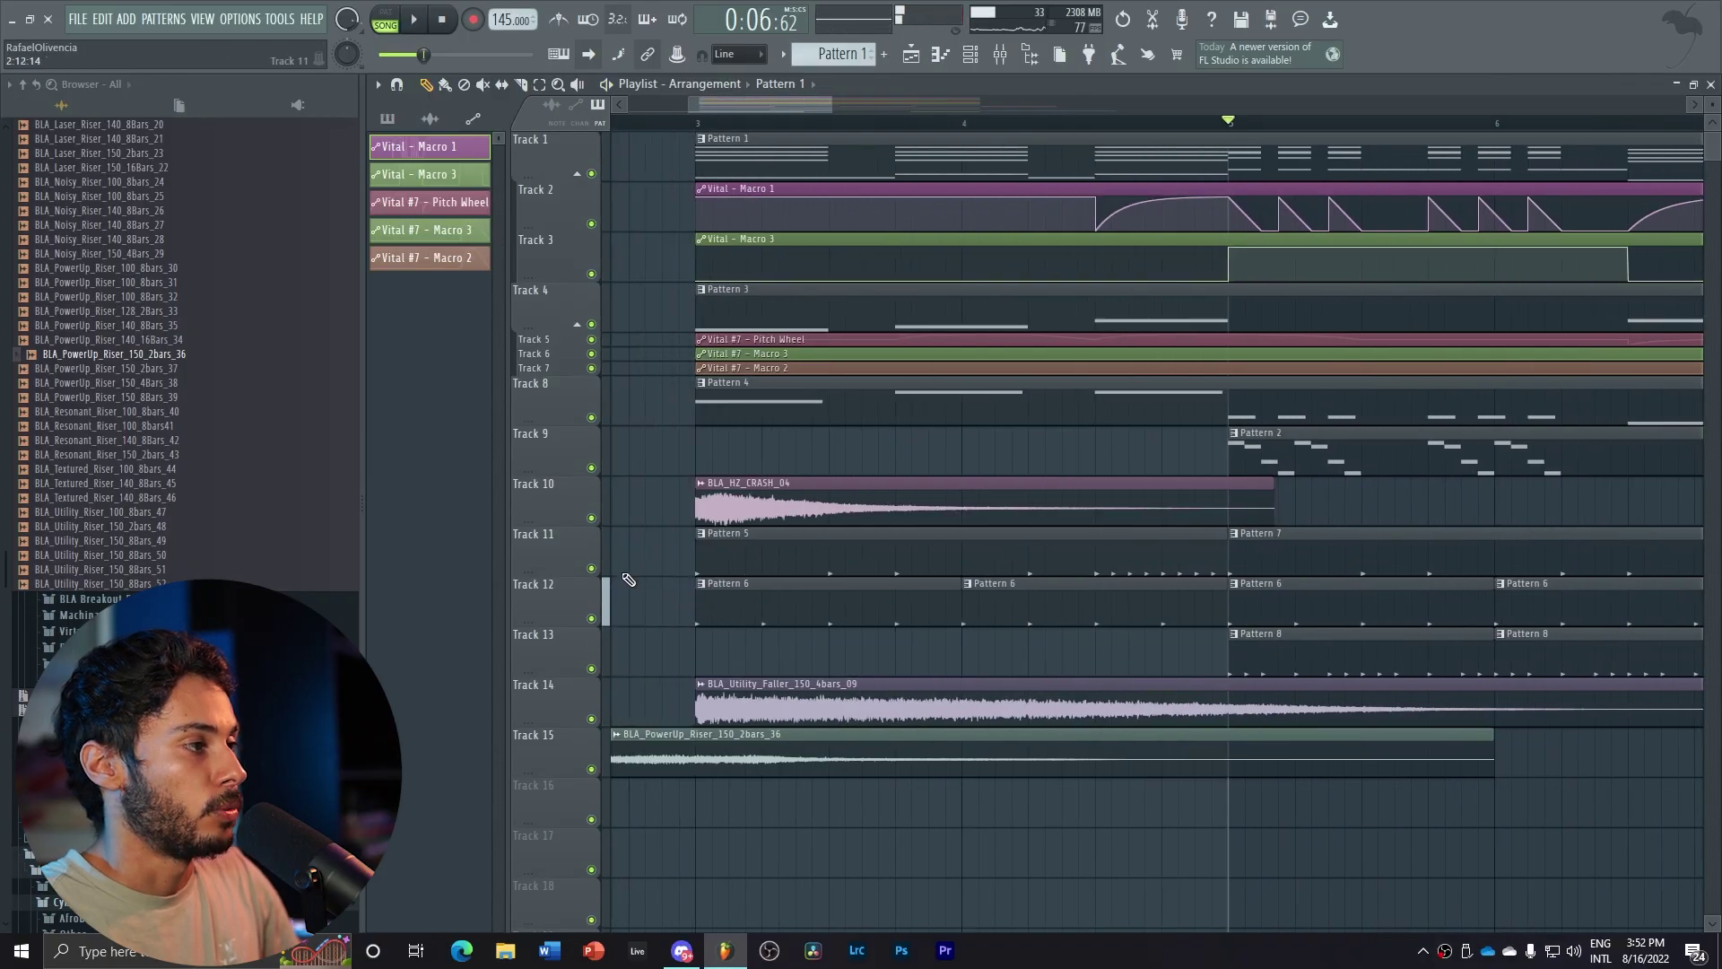
Solo the drum Tracks 11–13 and play them alone
right_click(591, 567)
left_click_drag(590, 618, 591, 668)
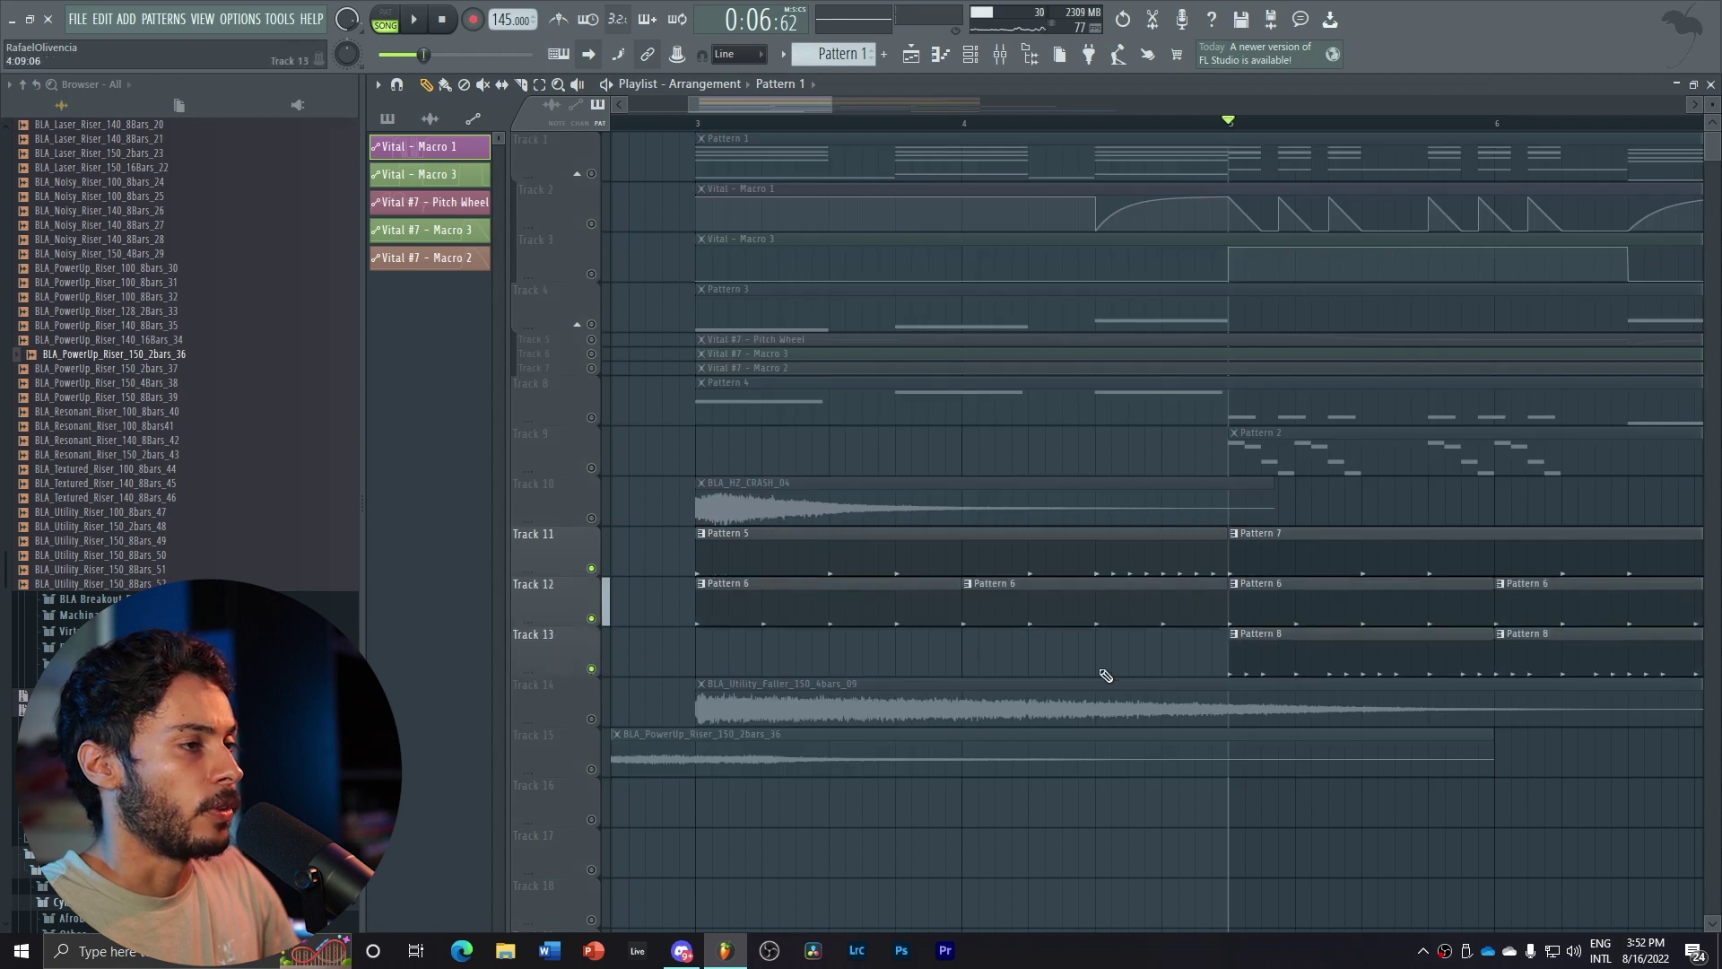
key("space")
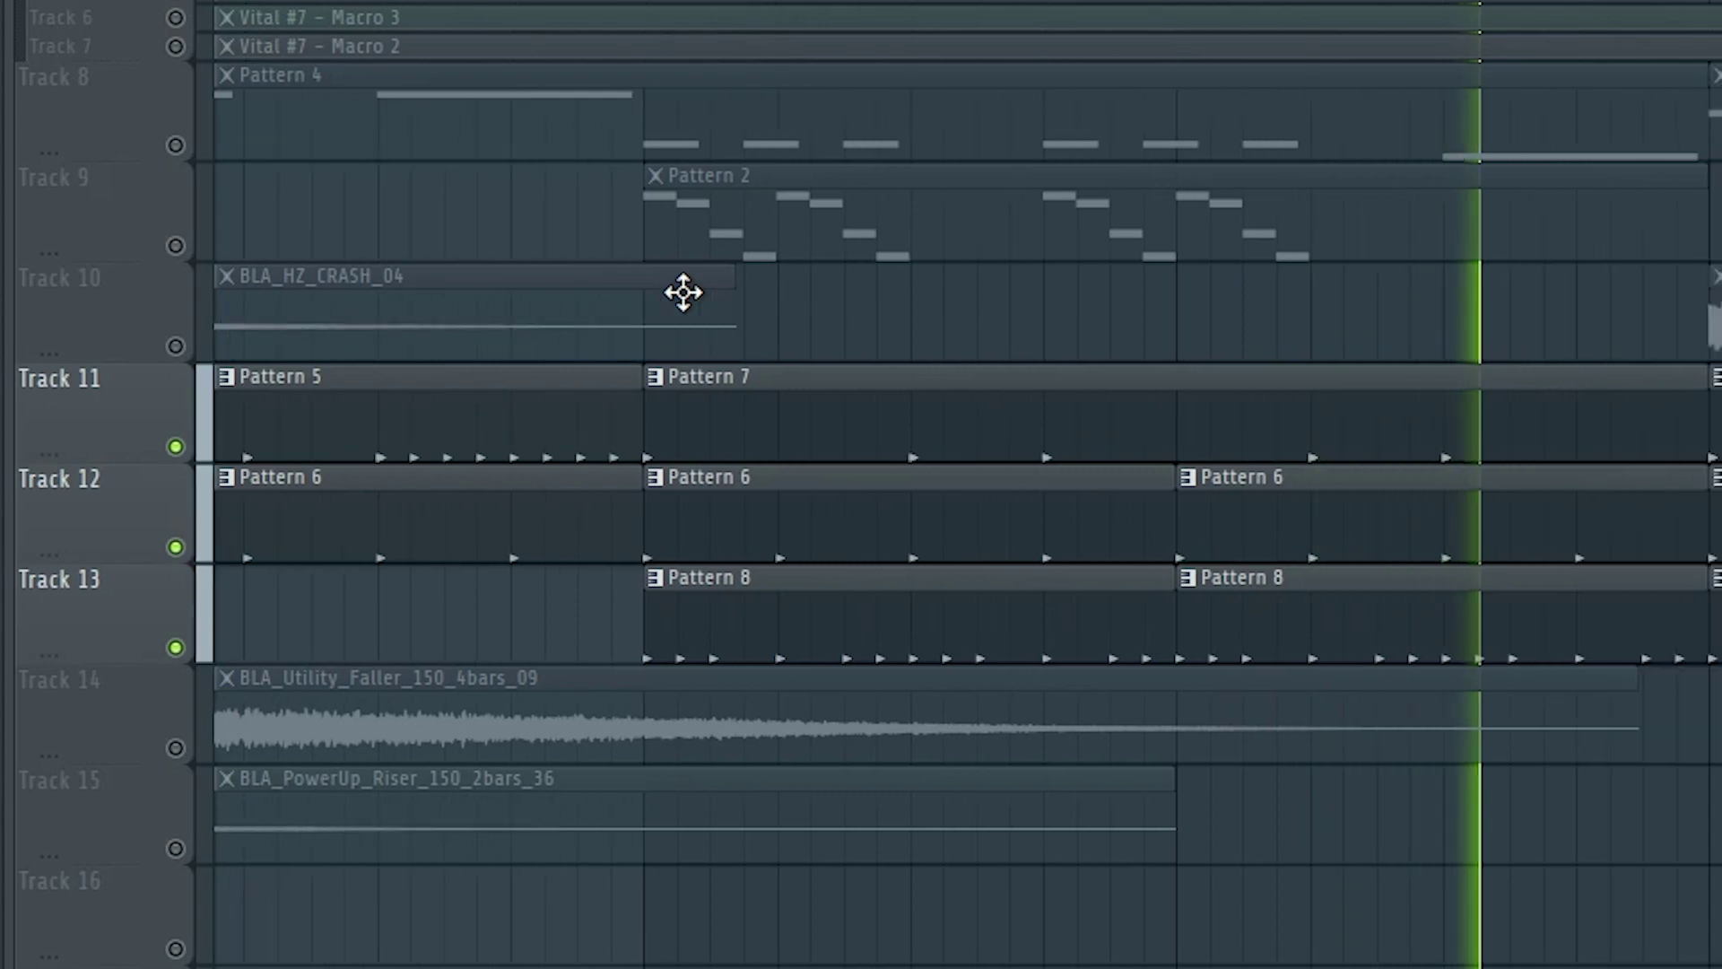
key("space")
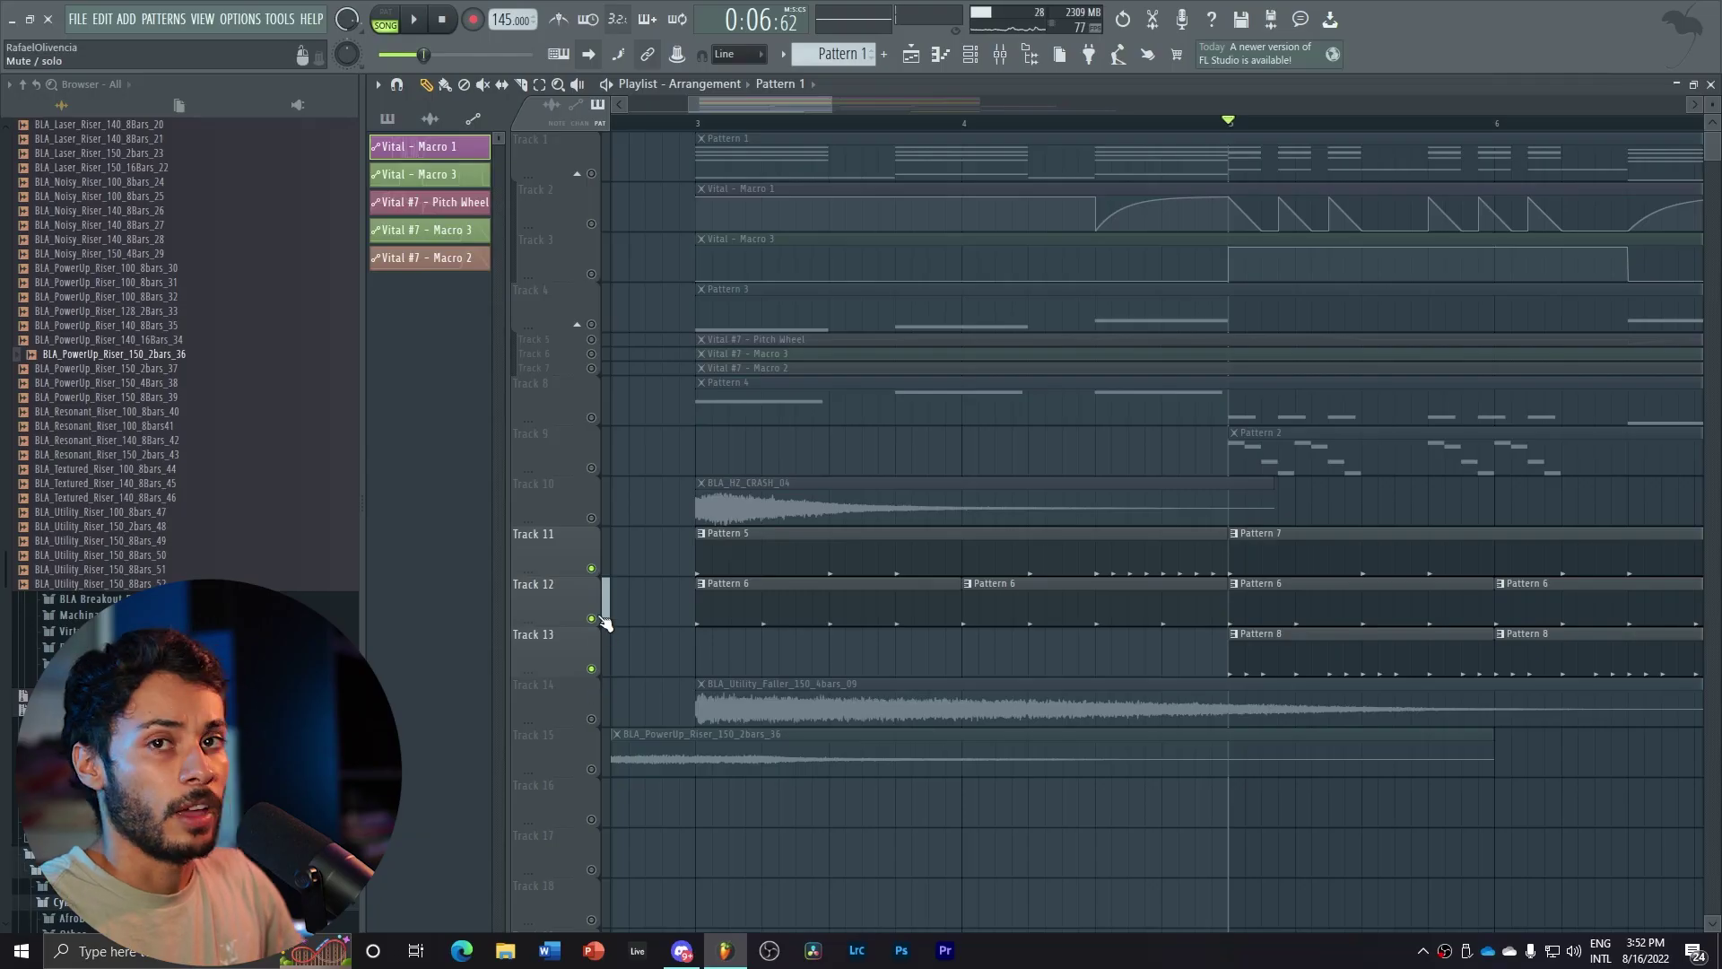
Unmute everything, then solo Track 4 with its Vital #7 automation Tracks 5–7
right_click(599, 619)
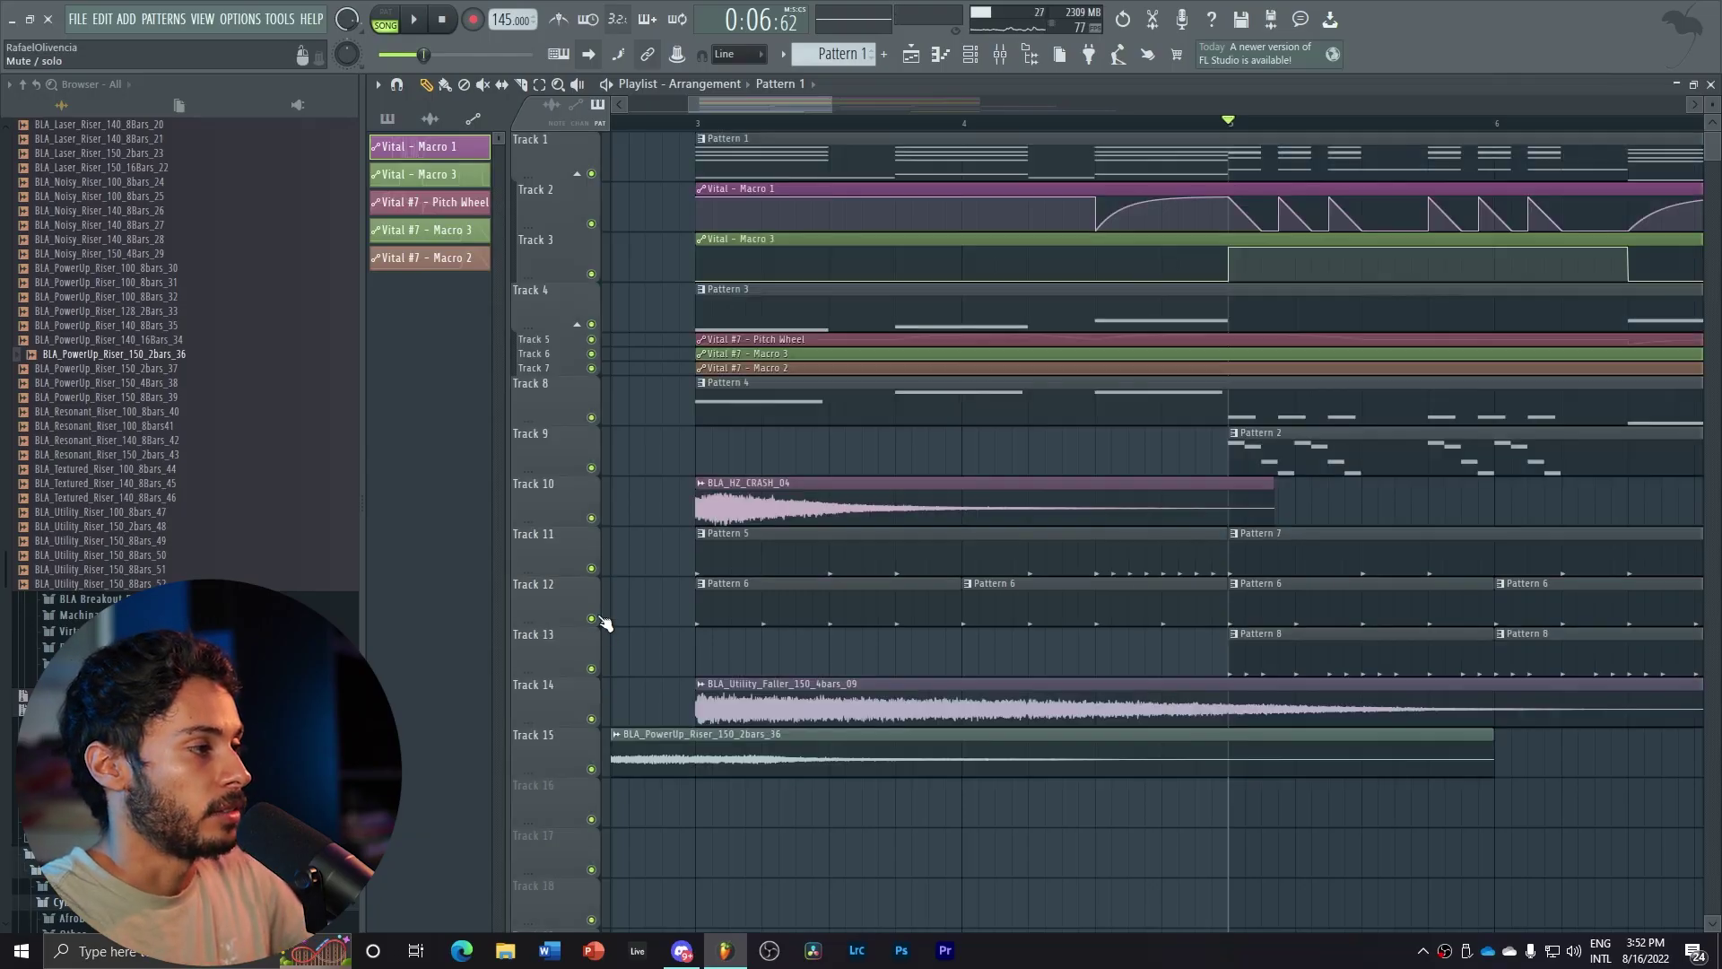
right_click(594, 332)
left_click_drag(593, 339, 599, 375)
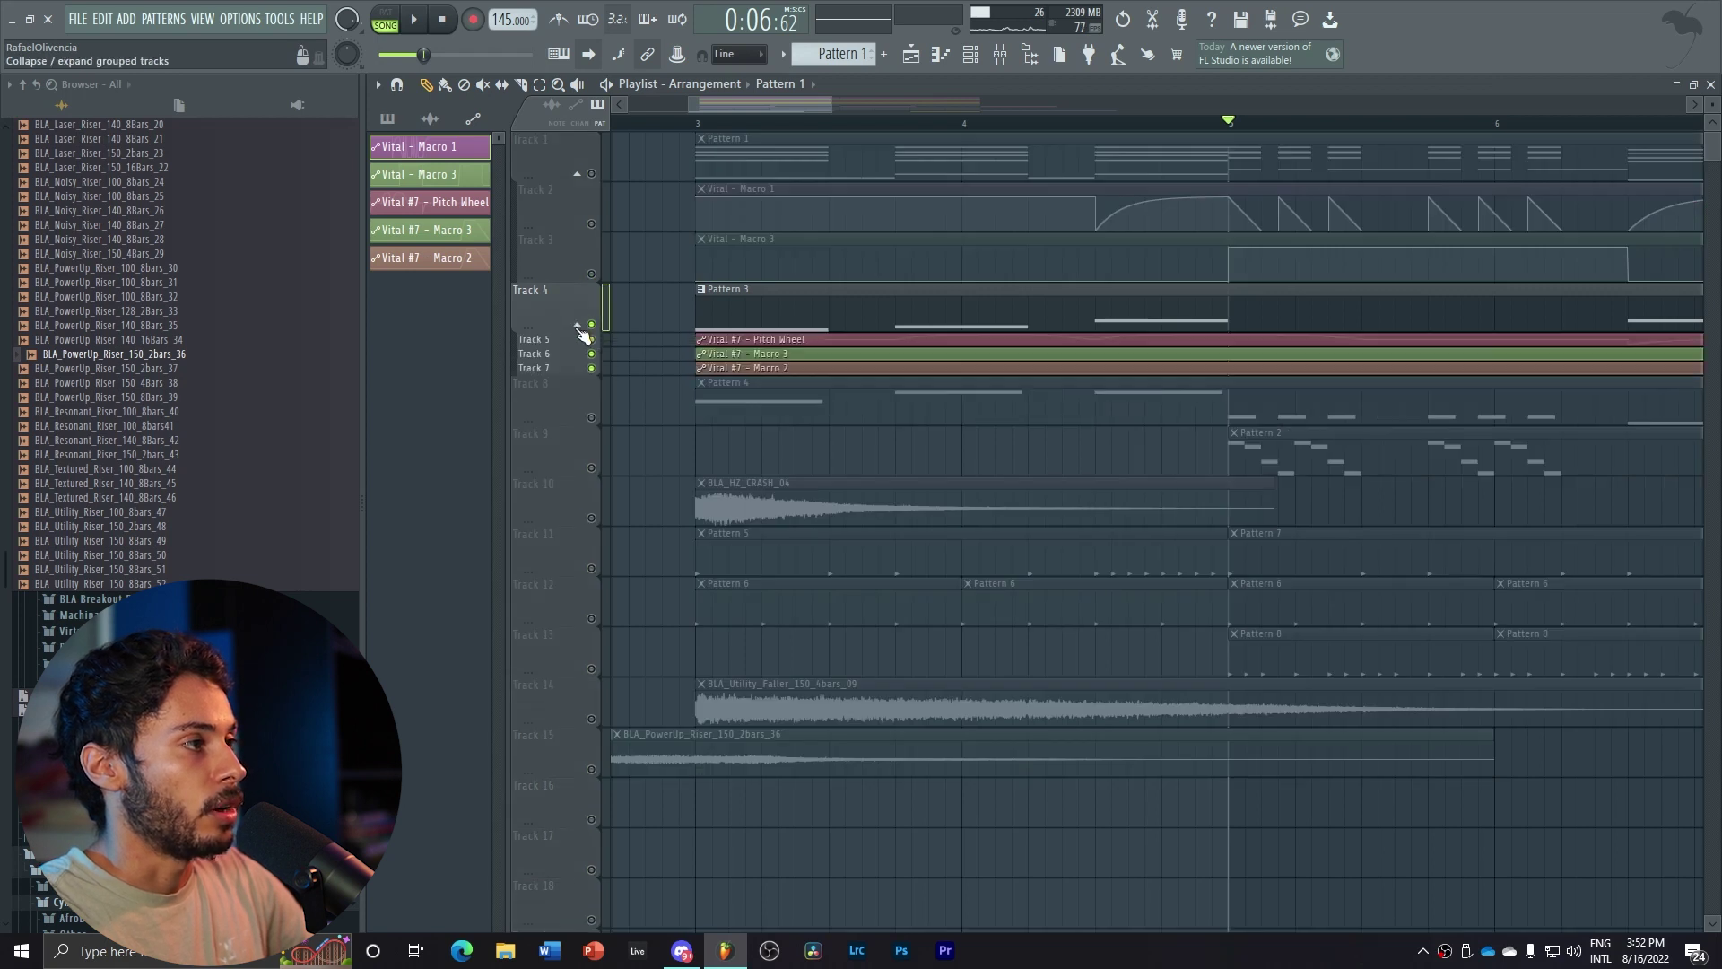
Expand Vital #7's automation Tracks 5–7, play the chords with their automation, then unsolo all tracks
left_click(524, 338)
left_click(527, 399)
left_click(521, 452)
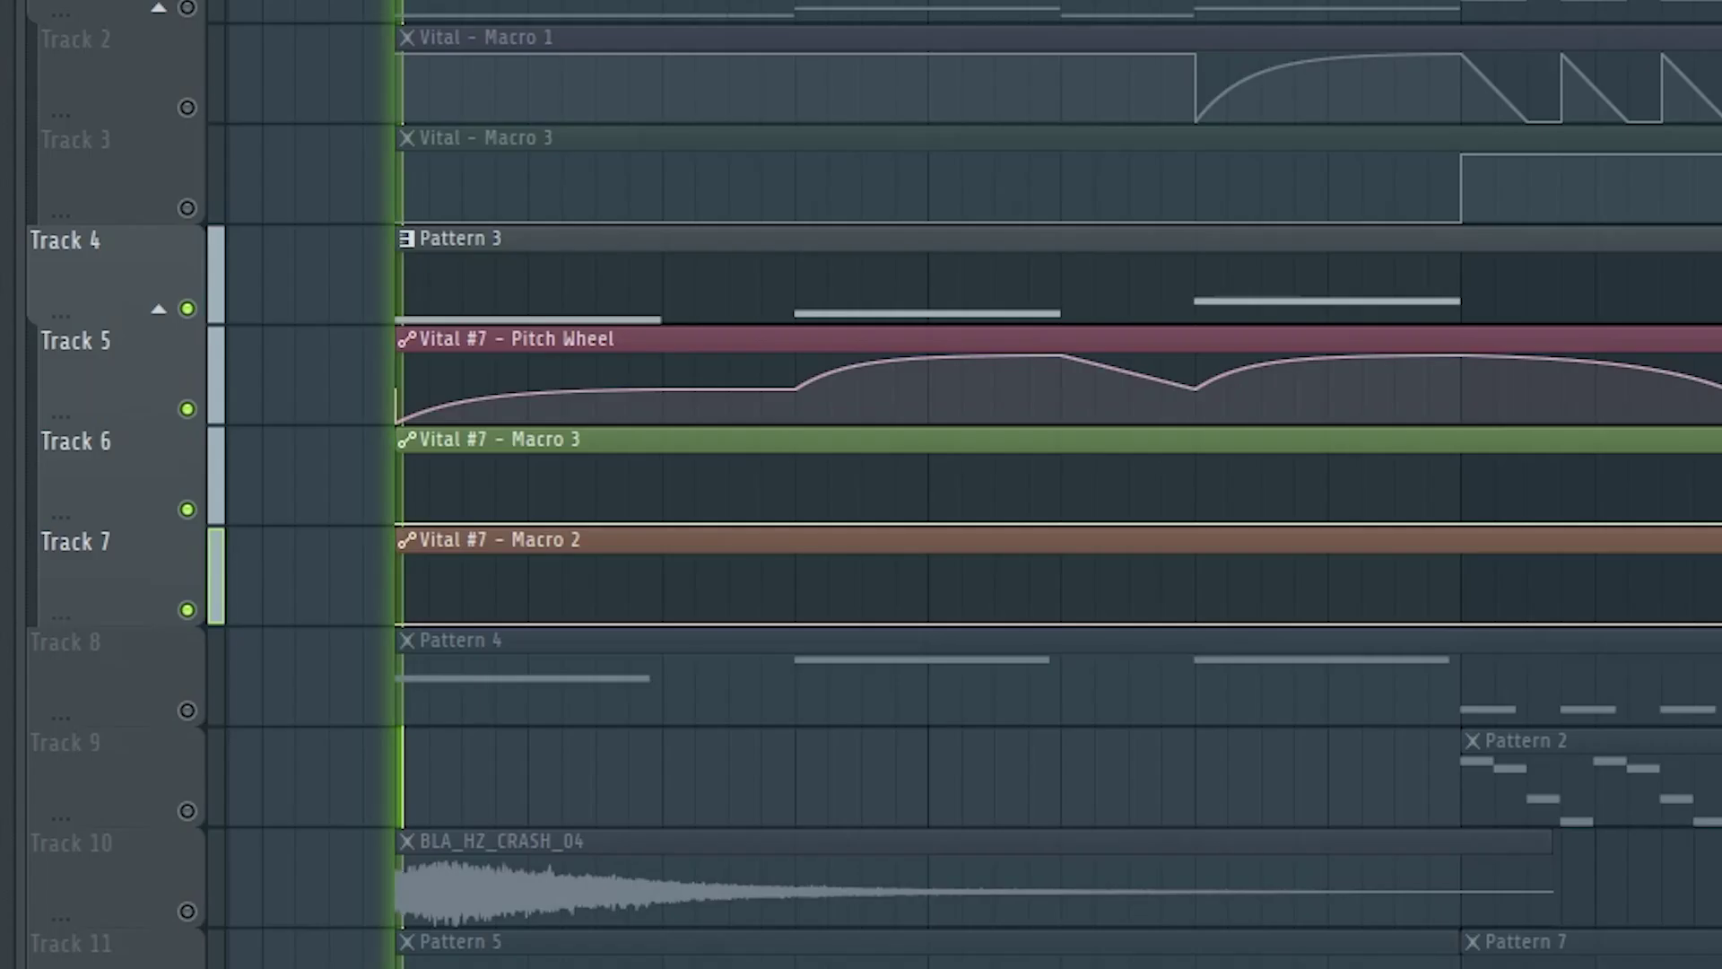
key("space")
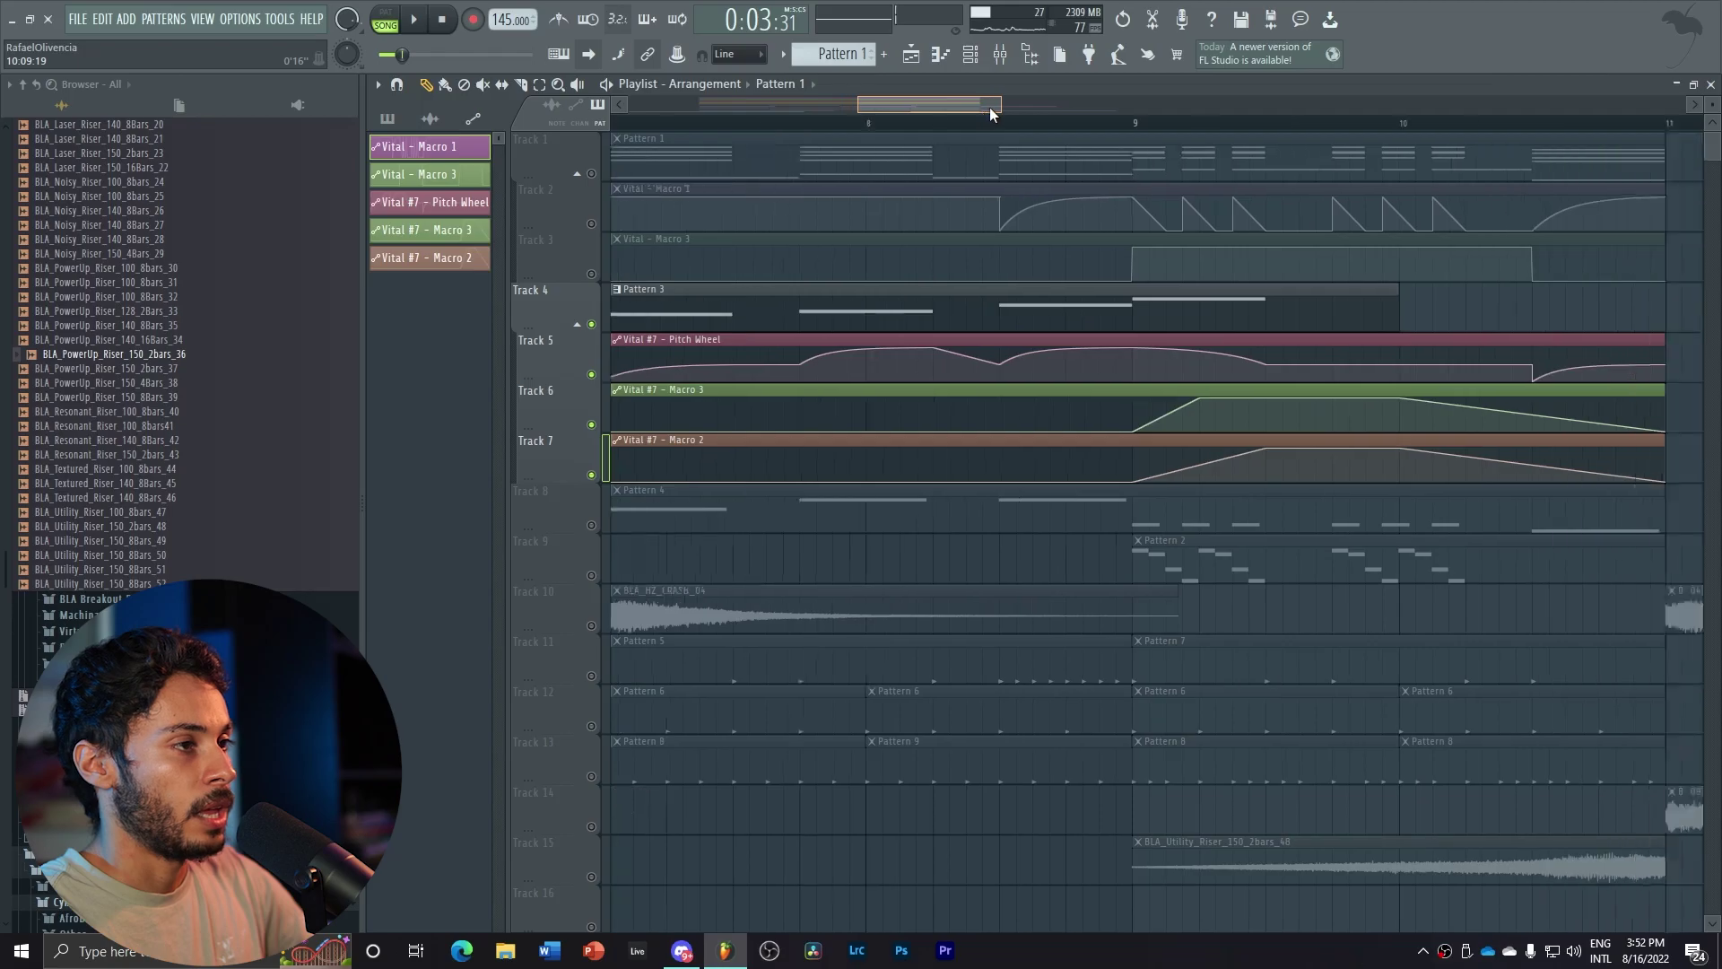
key("space")
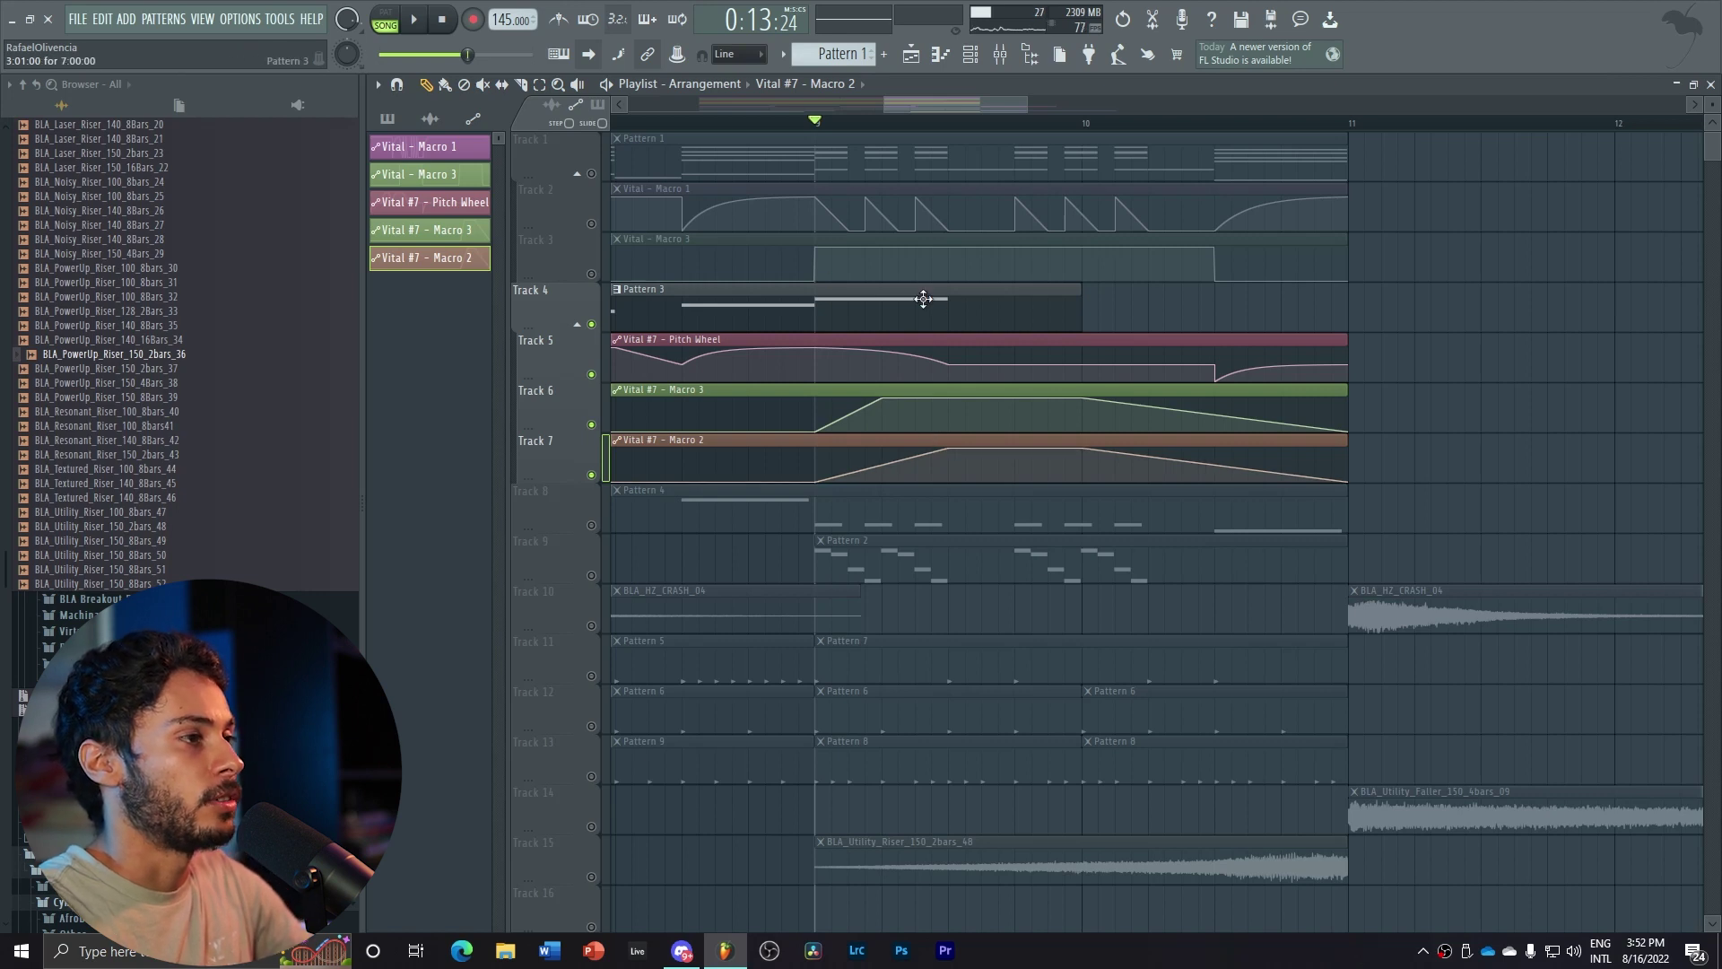
scroll(881, 110, "down", 3)
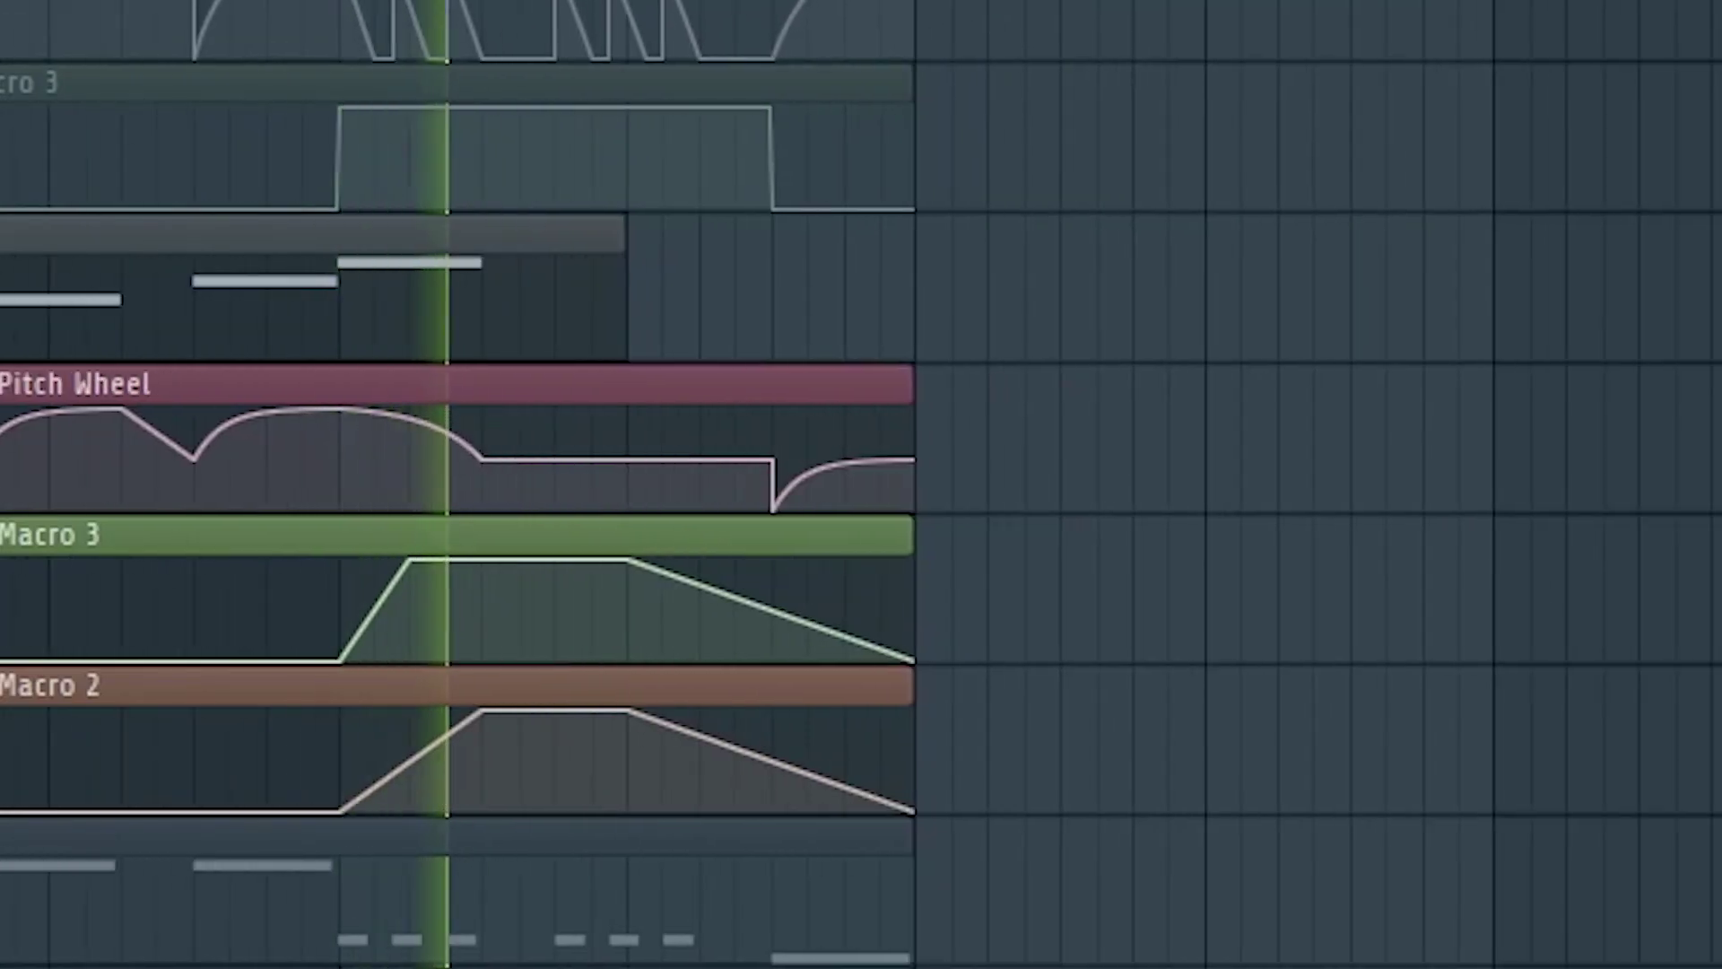
right_click(591, 325)
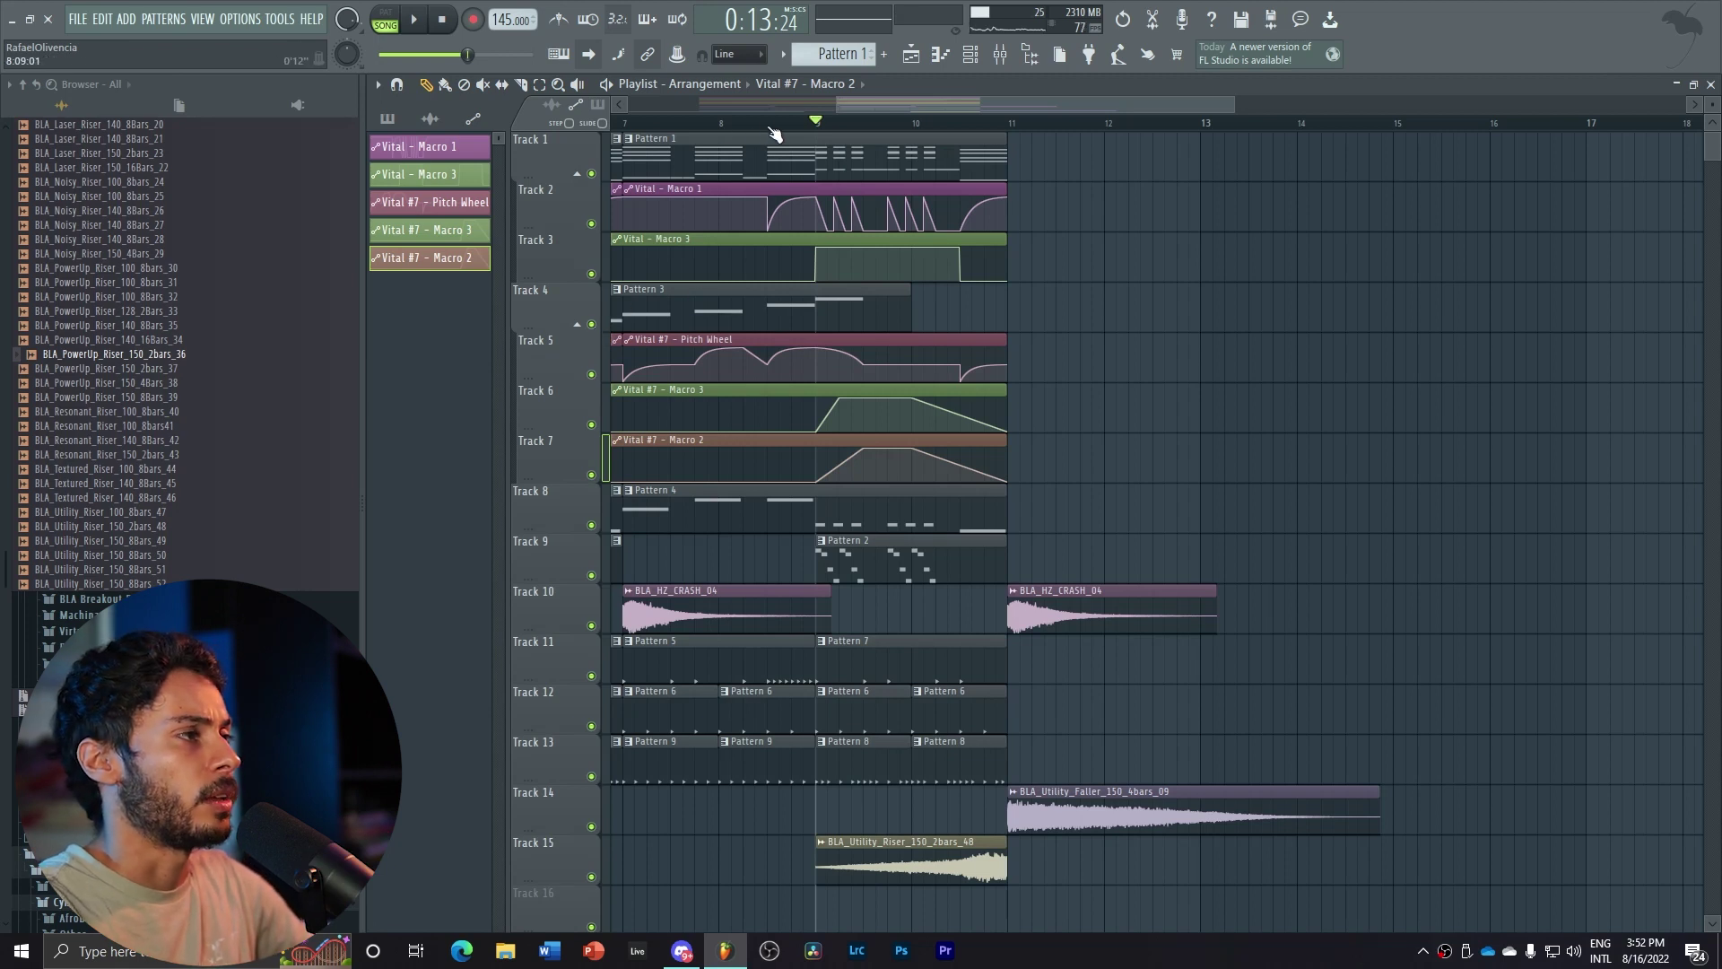
key("space")
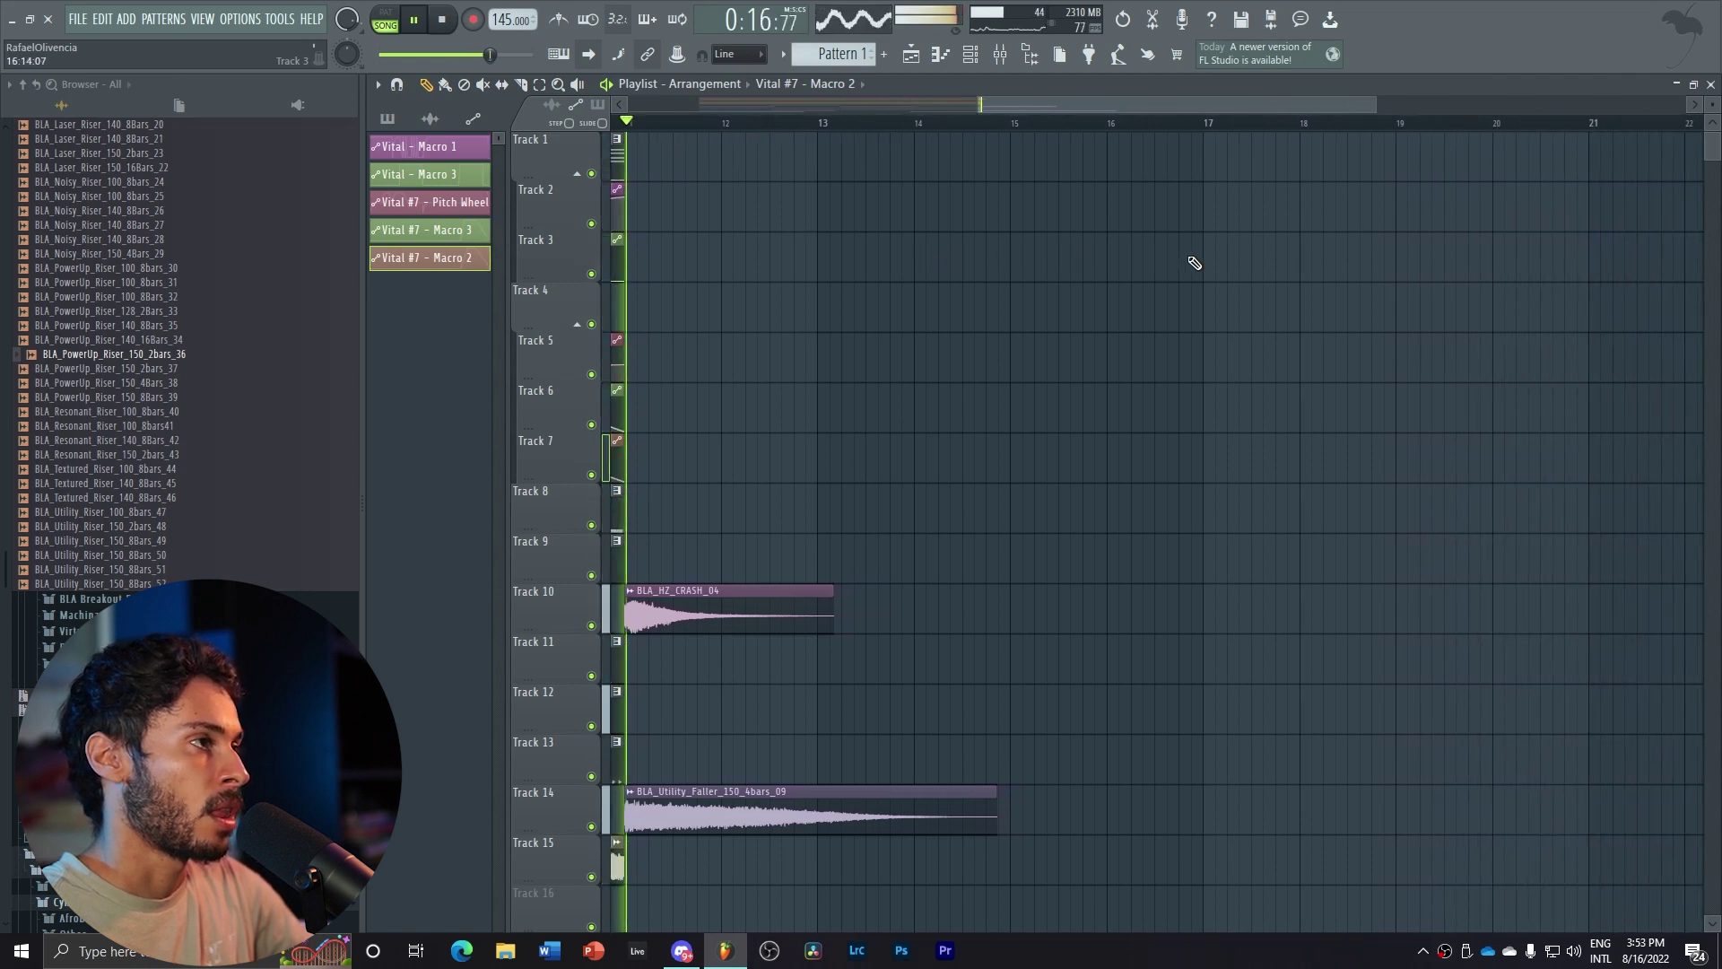
key("space")
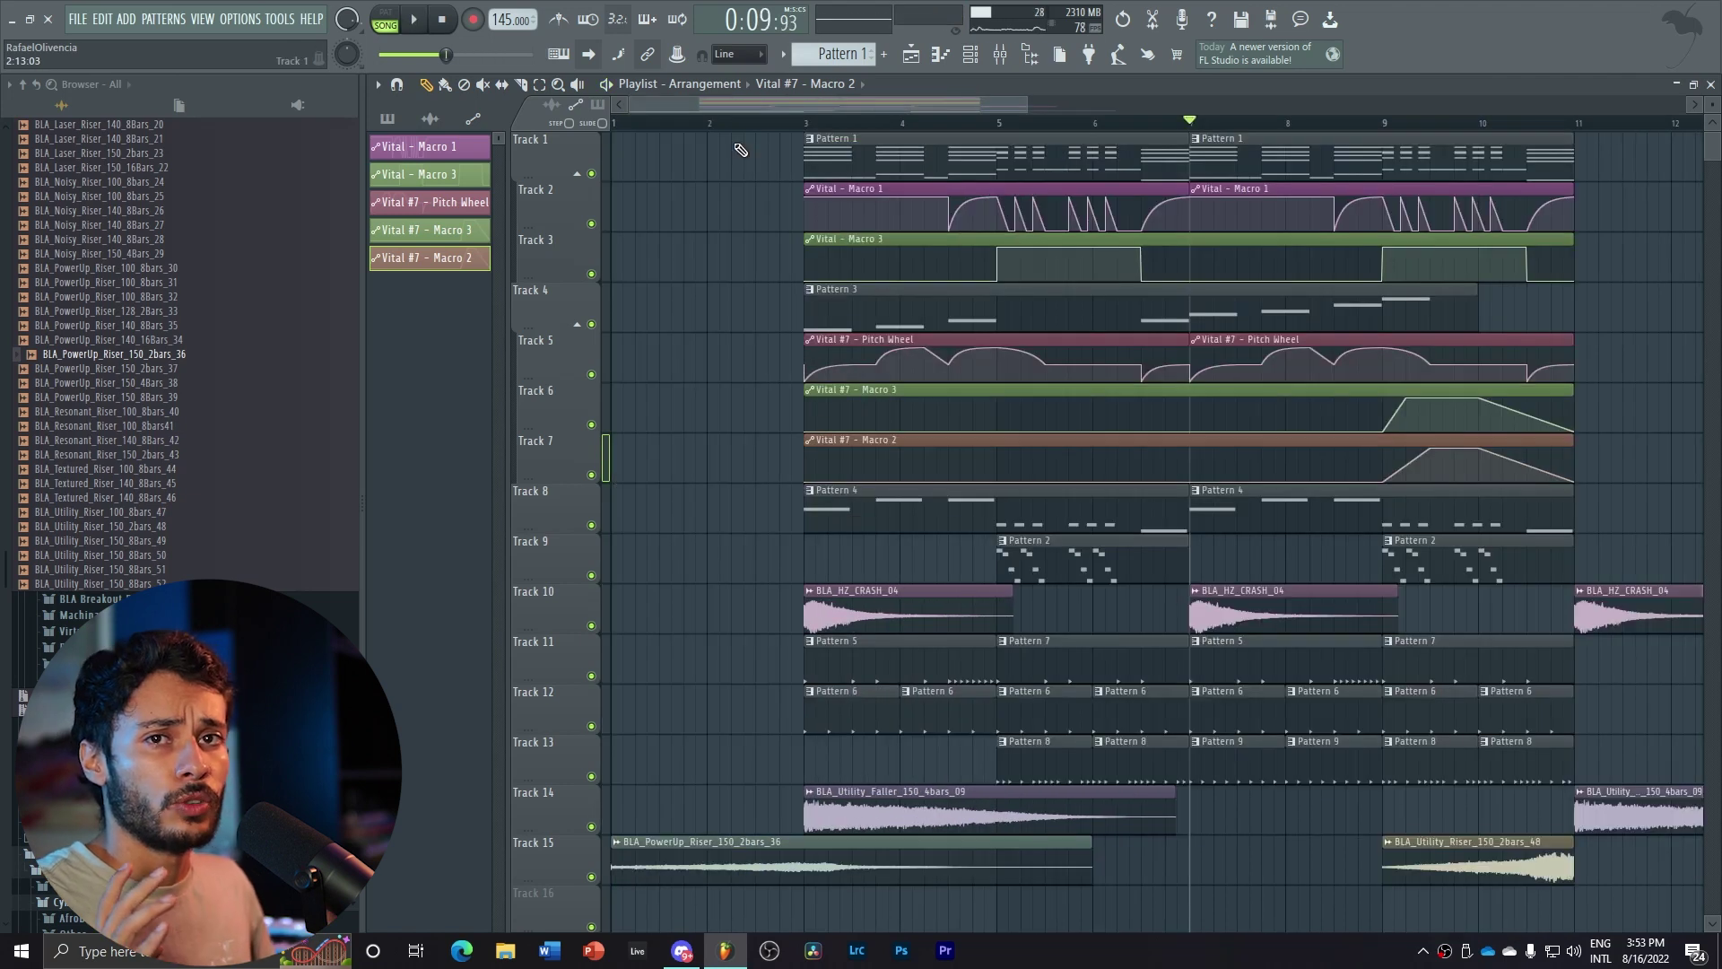